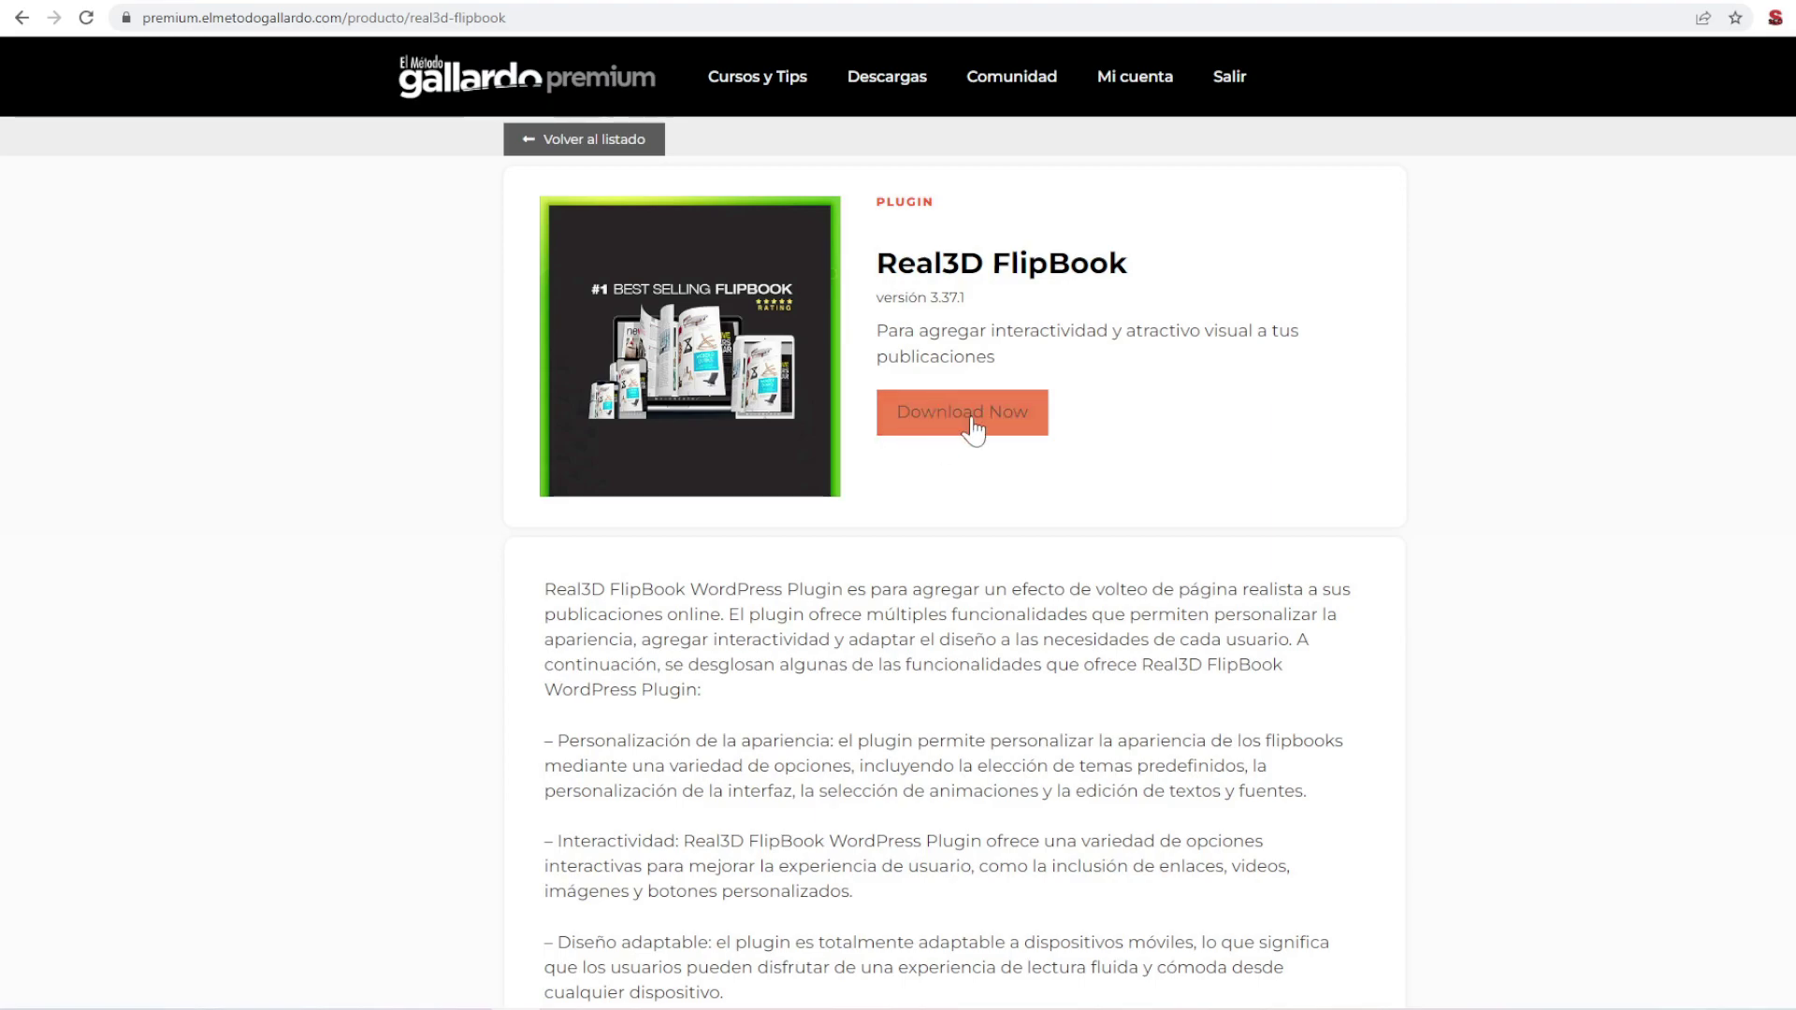
Download the Real3D FlipBook plugin, and switch to the WordPress admin to open the plugin's Flipbooks section.
{"action": "left_click", "coordinate": [938, 417]}
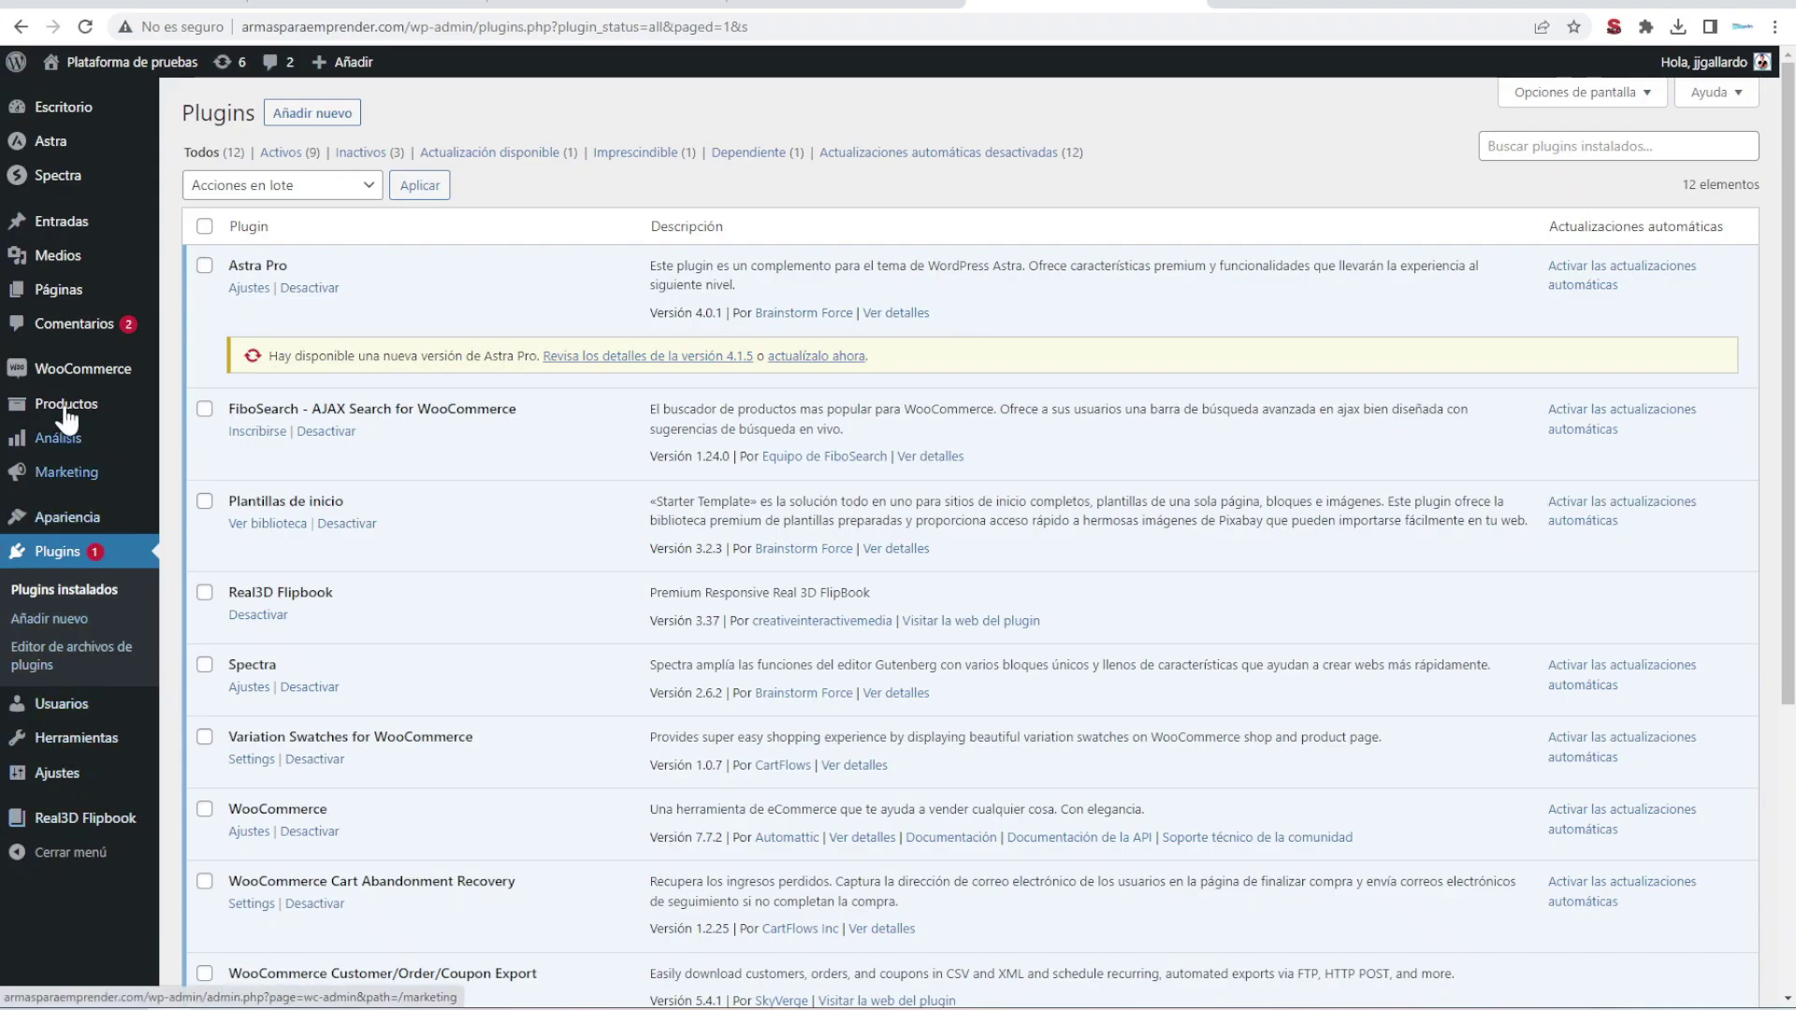
{"action": "mouse_move", "coordinate": [56, 828]}
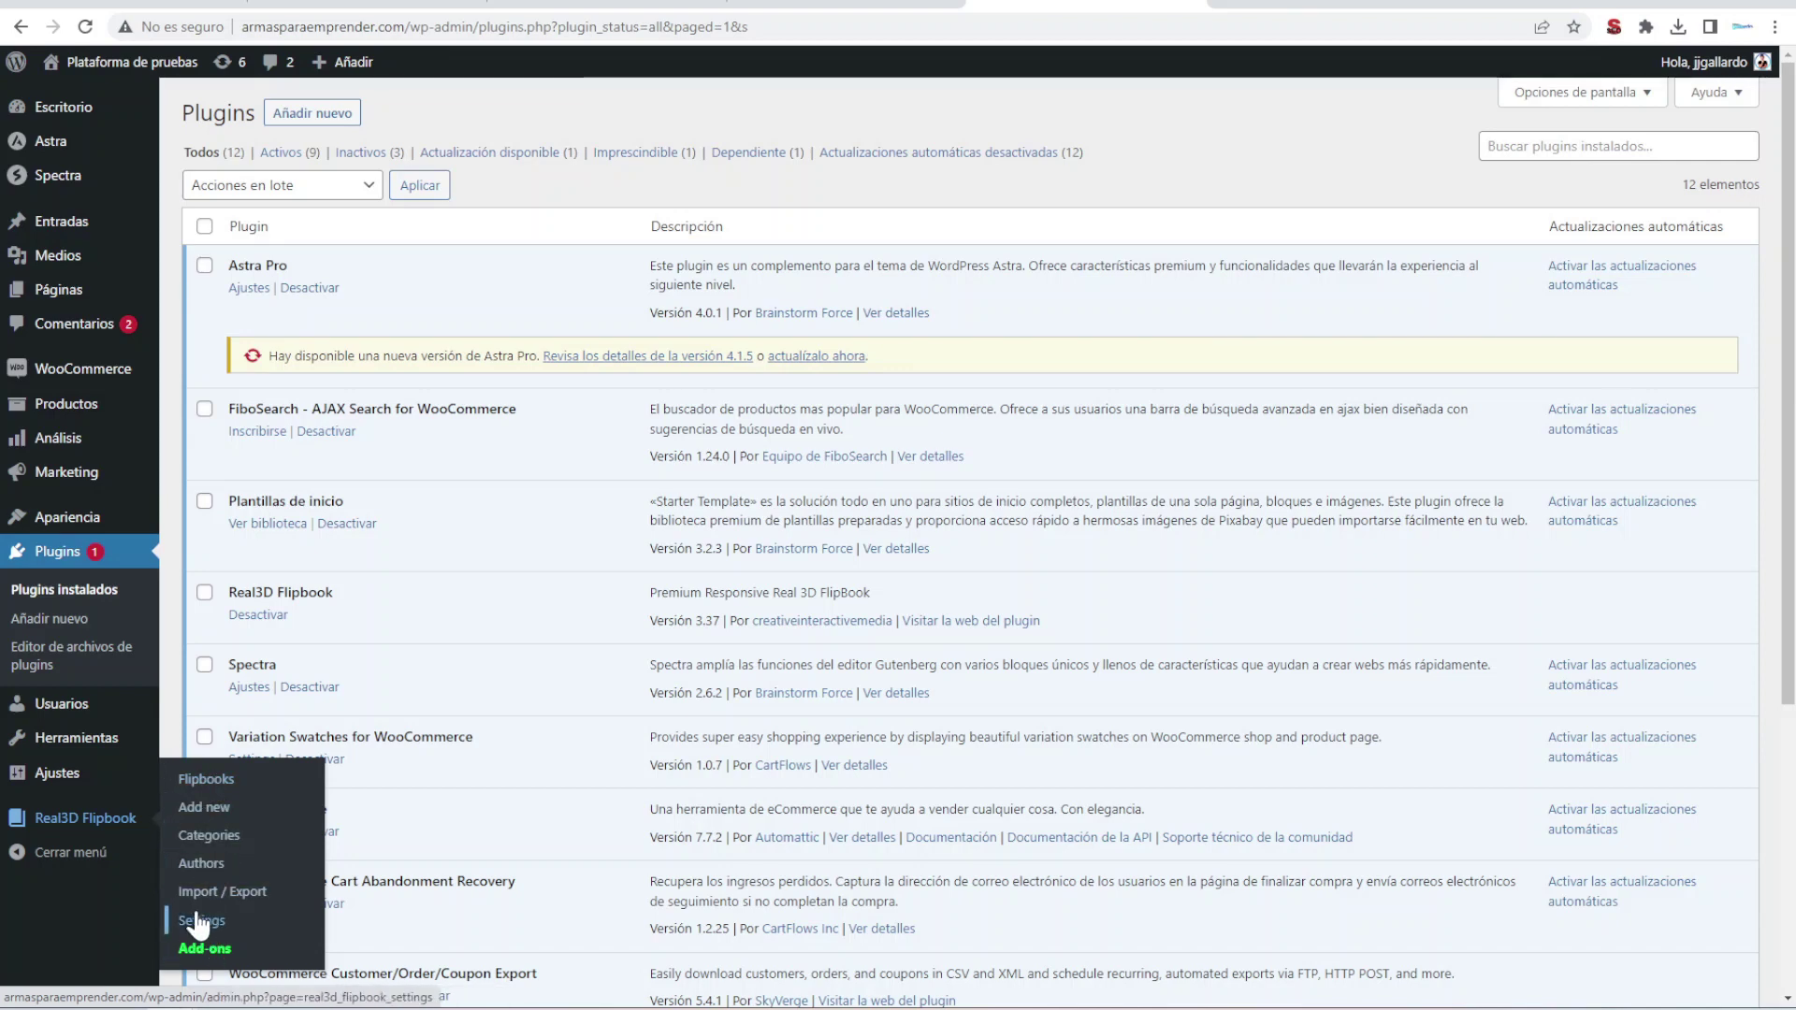
{"action": "left_click", "coordinate": [214, 782]}
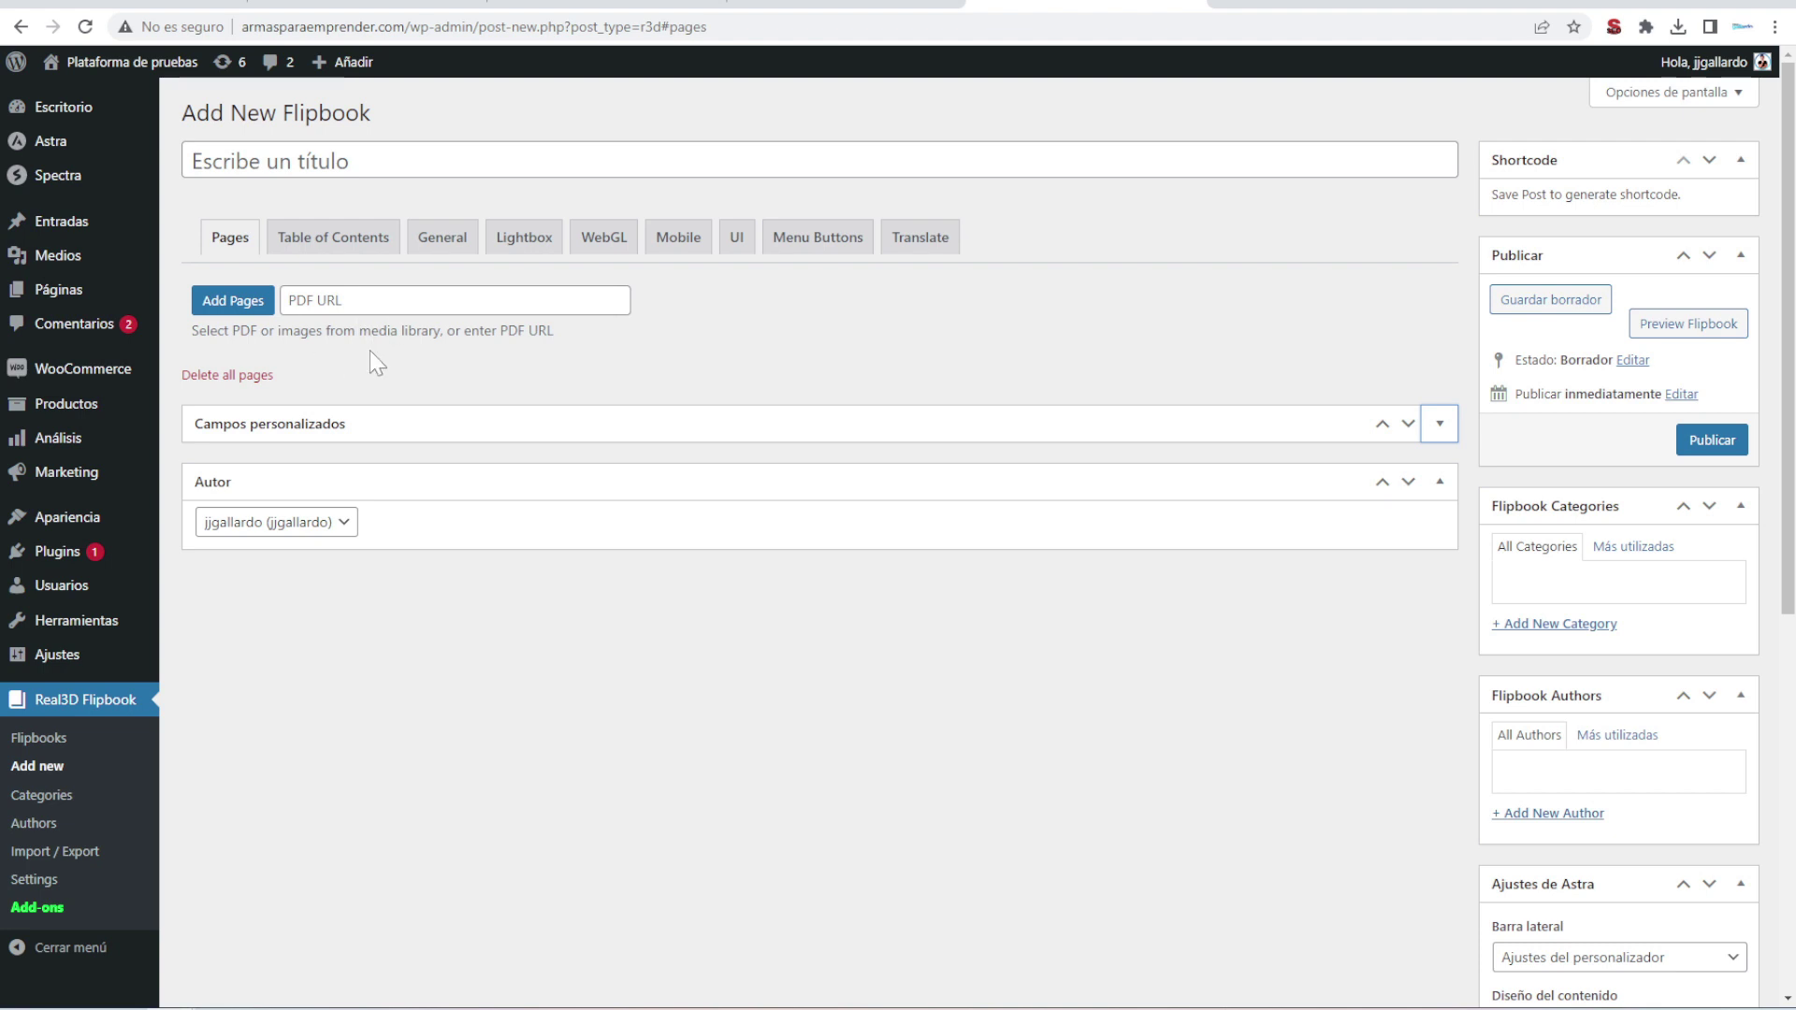
Add Revista-Todo-en-Banos.pdf from the media library as the new flipbook's pages.
{"action": "left_click", "coordinate": [227, 301]}
{"action": "left_click", "coordinate": [94, 145]}
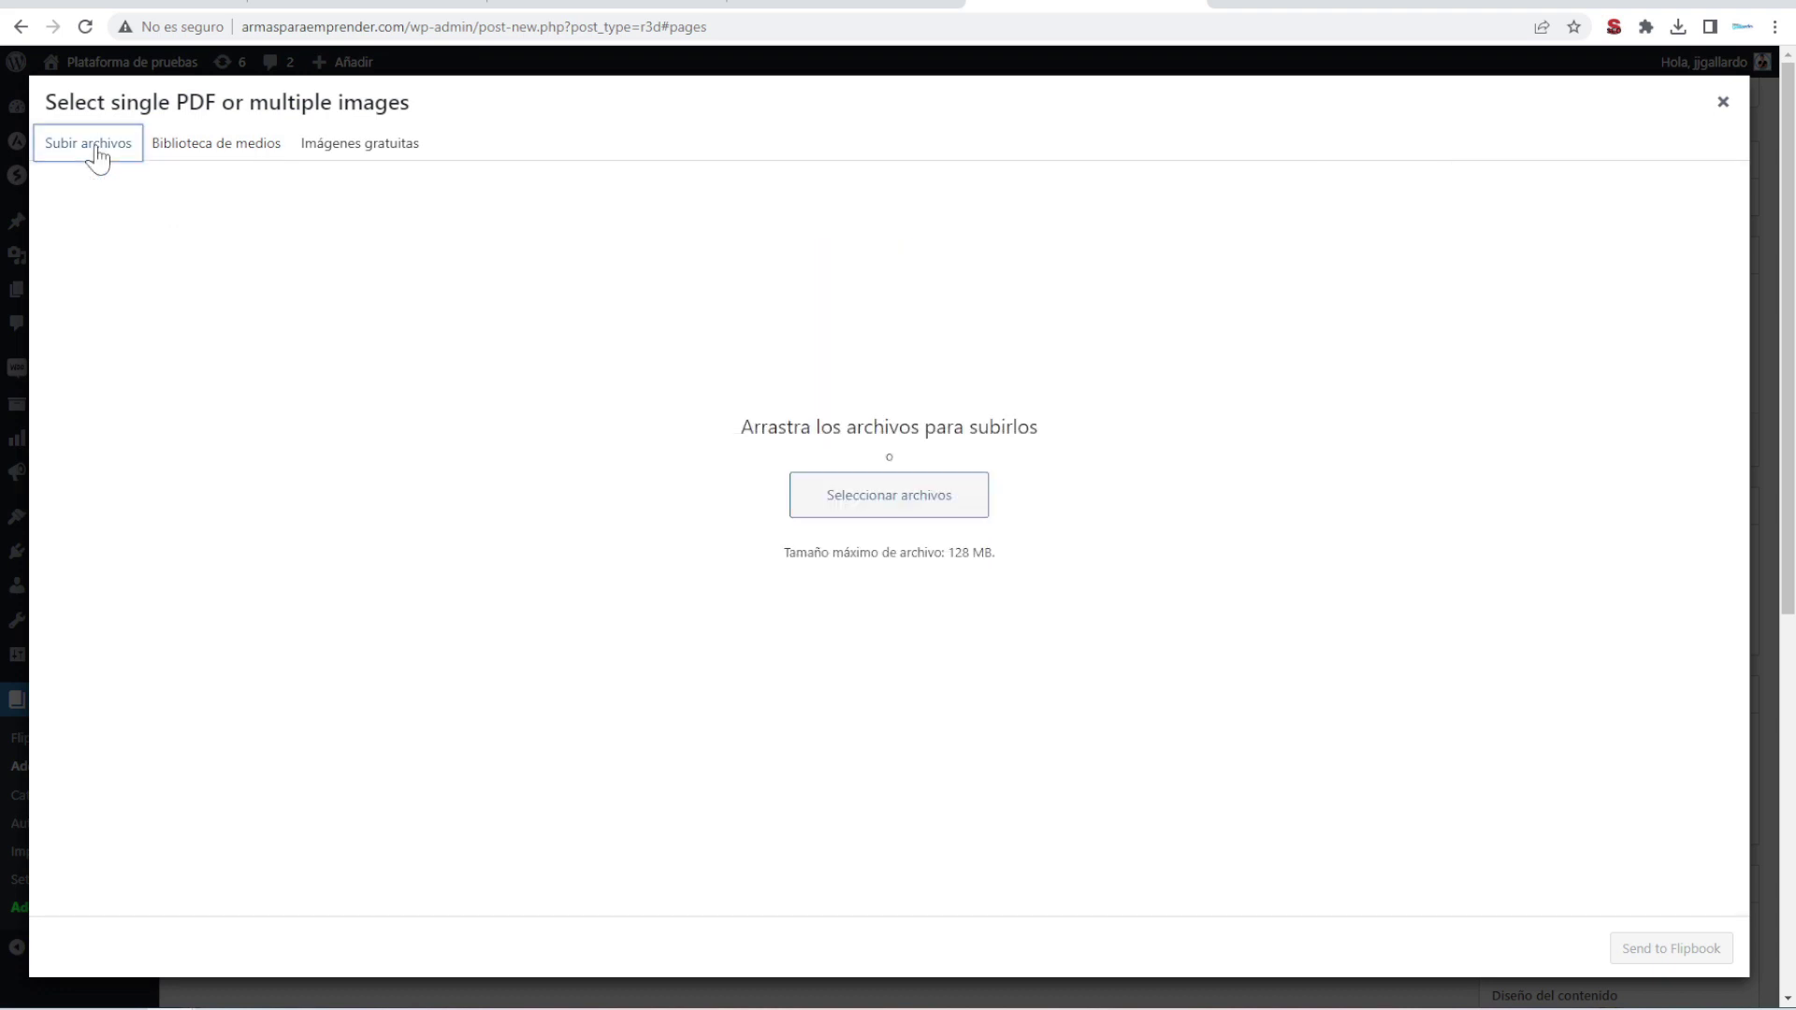
{"action": "left_click", "coordinate": [884, 503]}
{"action": "left_click", "coordinate": [268, 132]}
{"action": "left_click", "coordinate": [1113, 613]}
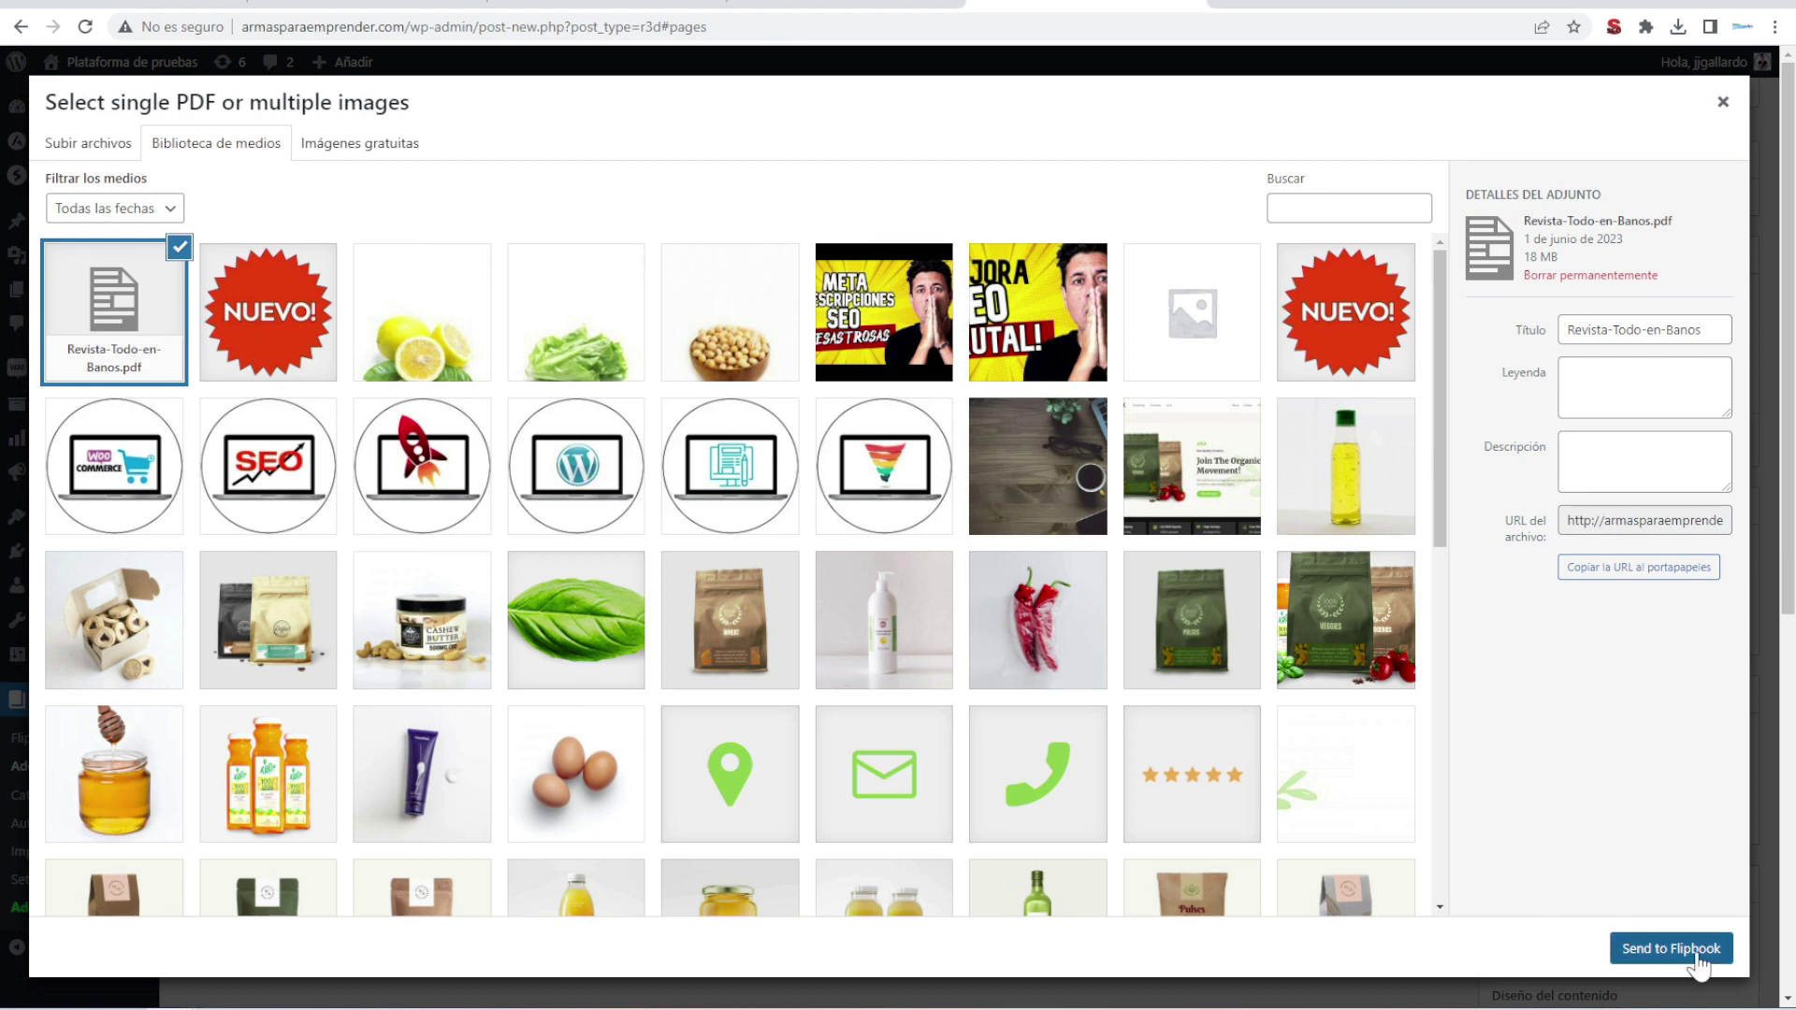
{"action": "left_click", "coordinate": [1669, 948]}
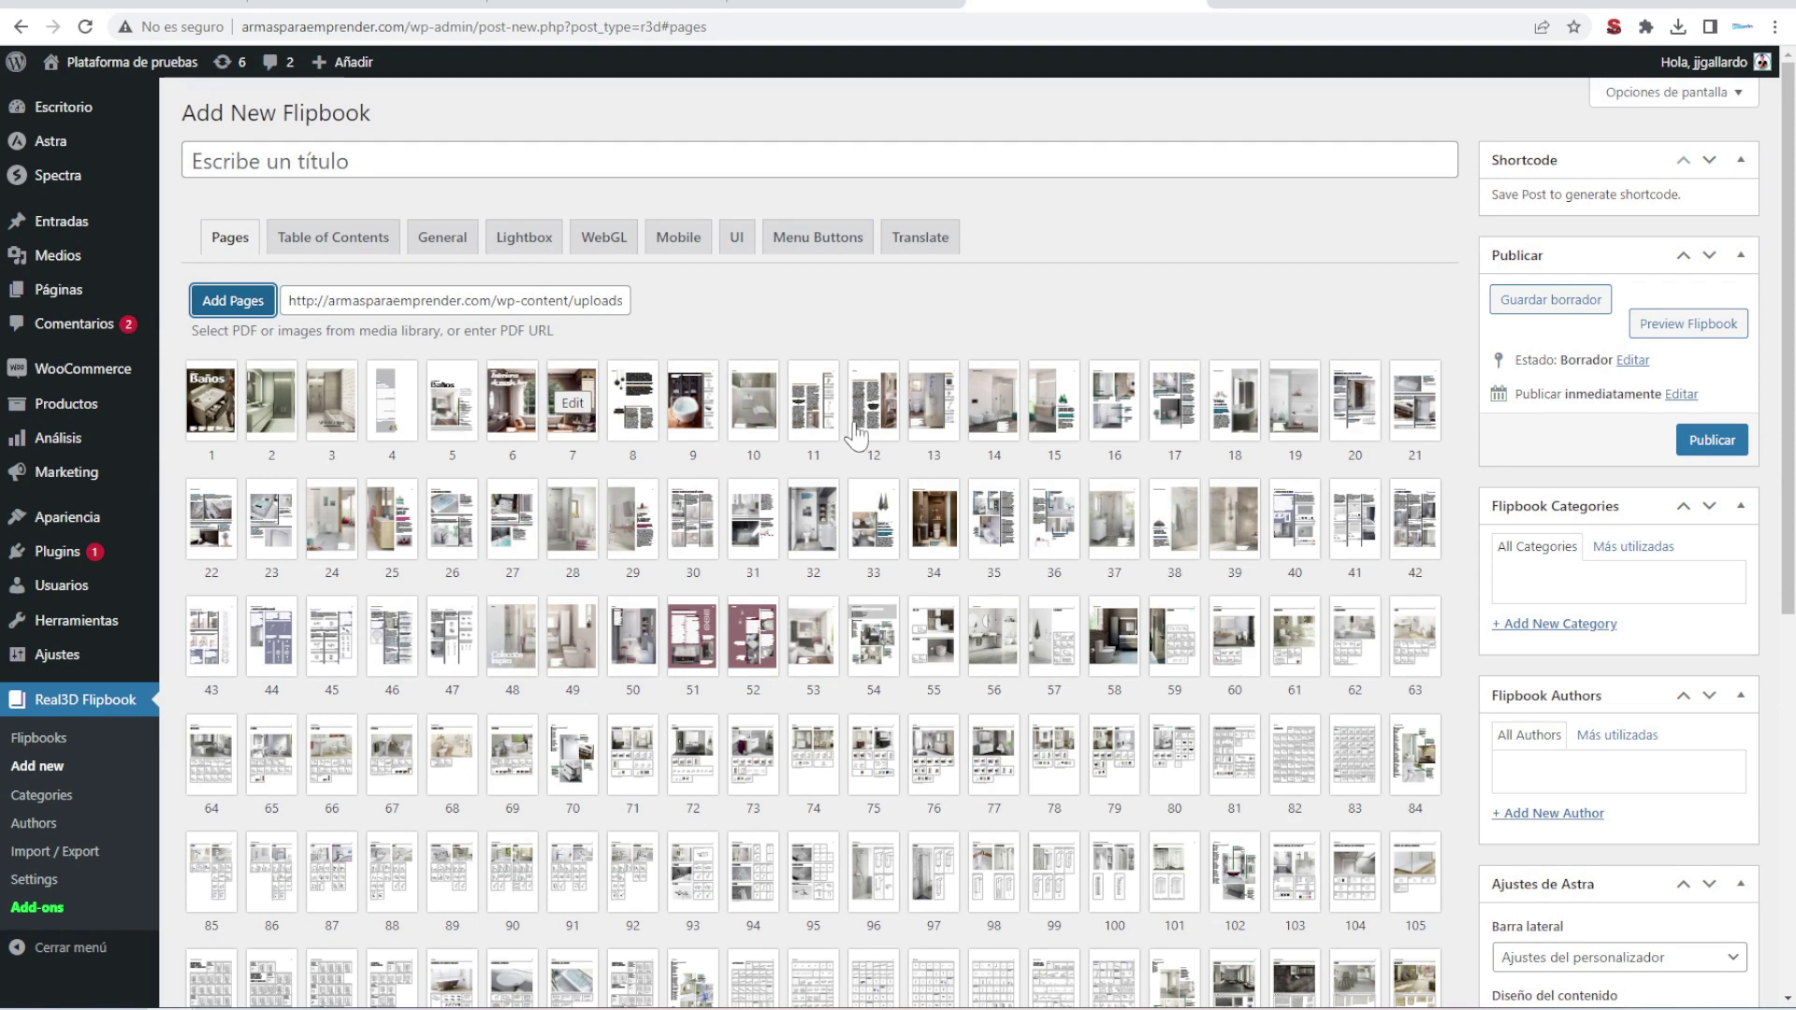
Check the editing options for page 5, close them, and look over all the page thumbnails.
{"action": "left_click", "coordinate": [454, 410]}
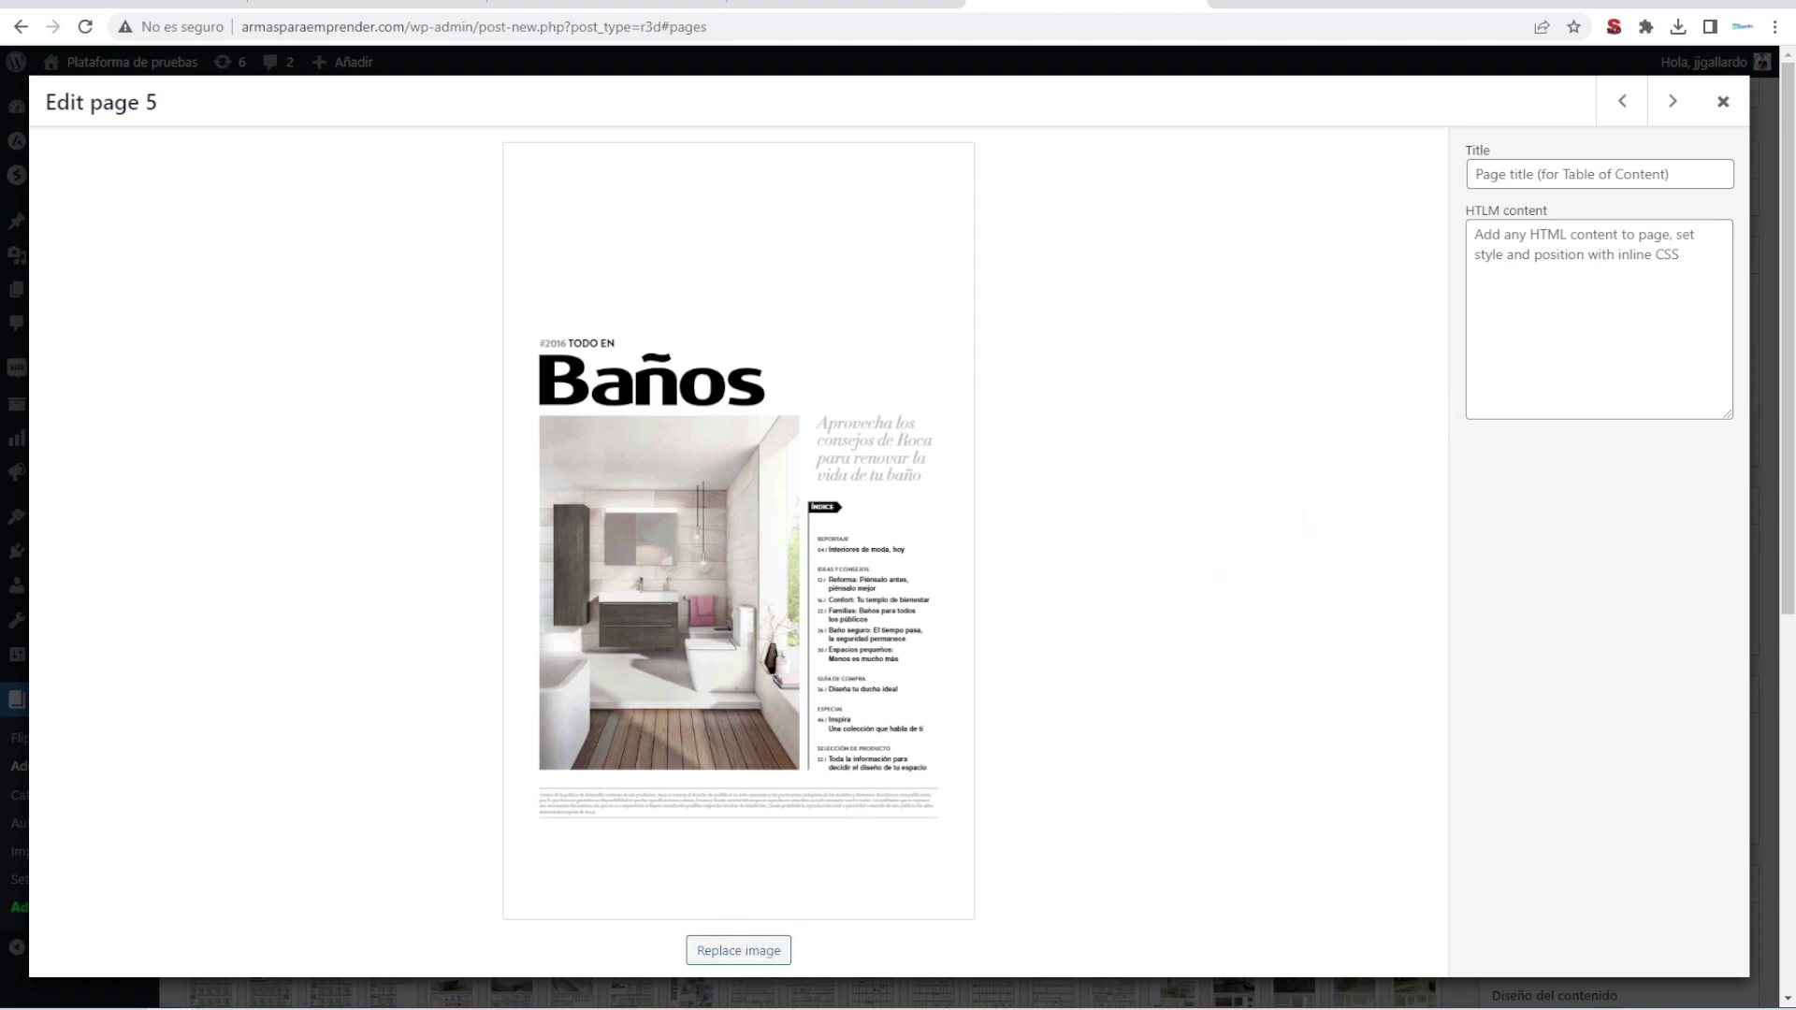
{"action": "left_click", "coordinate": [1723, 103]}
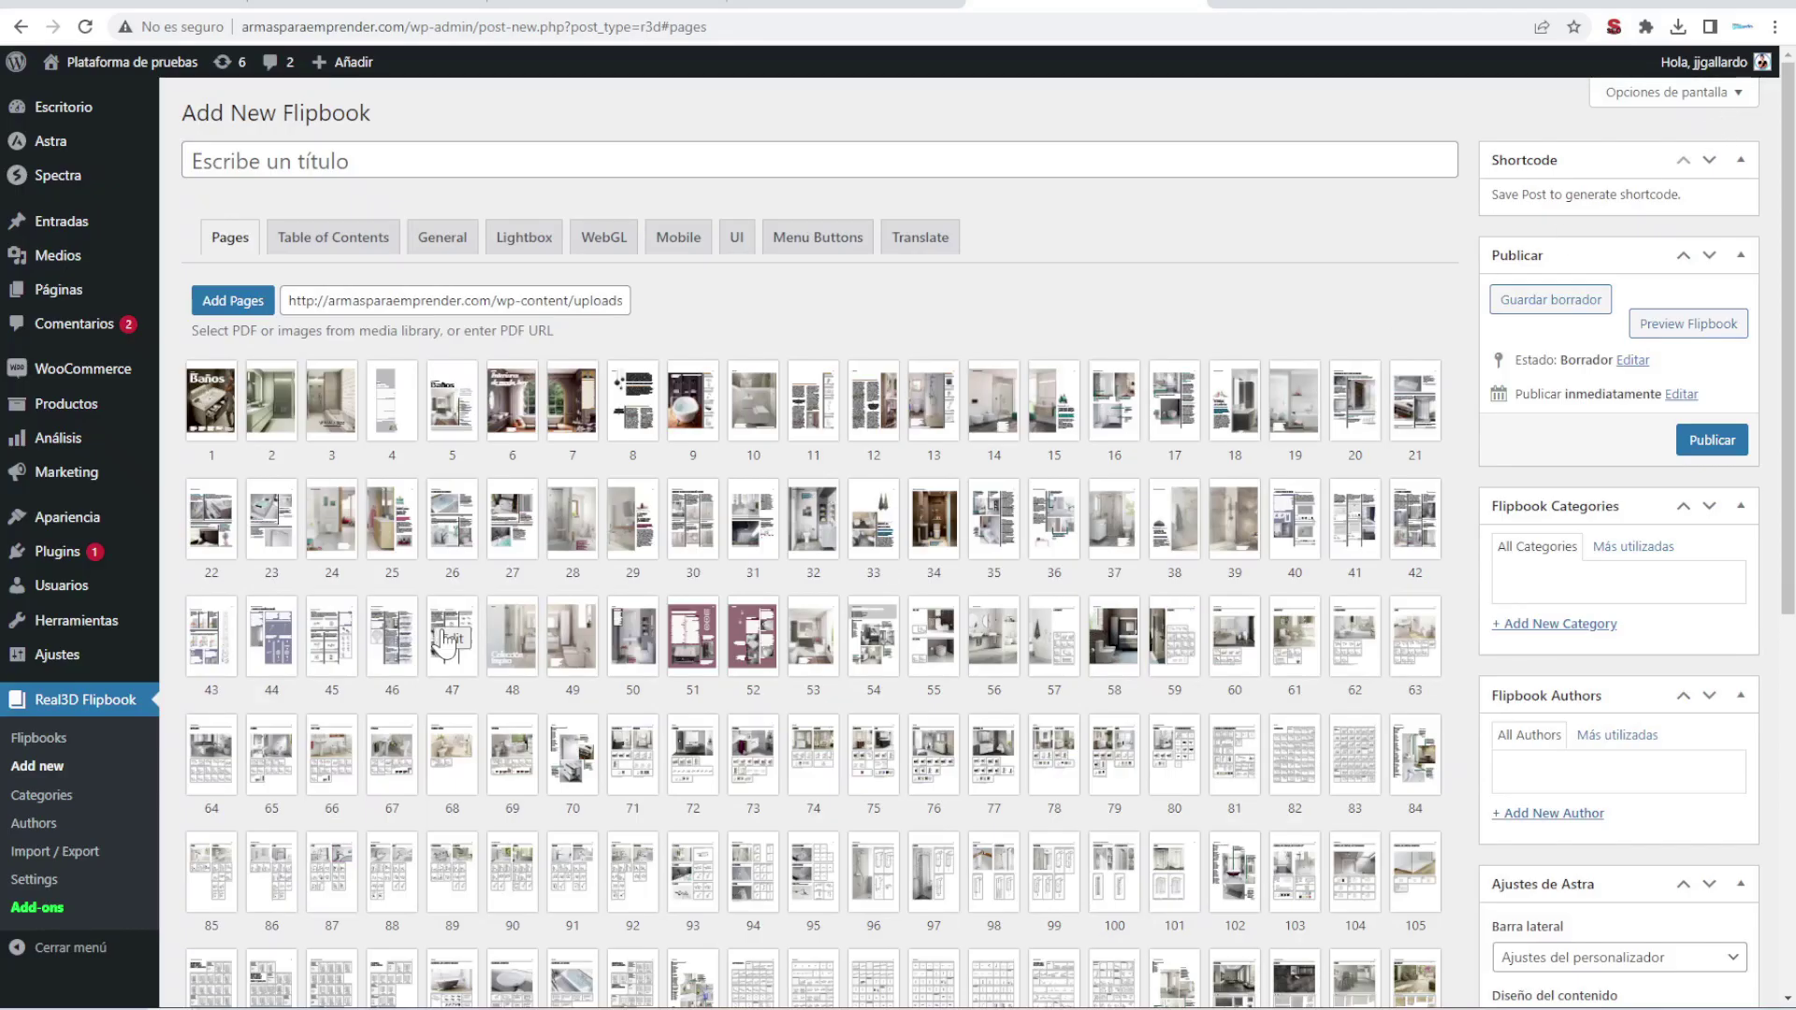
{"action": "scroll", "coordinate": [458, 640], "scroll_direction": "down", "scroll_amount": 4}
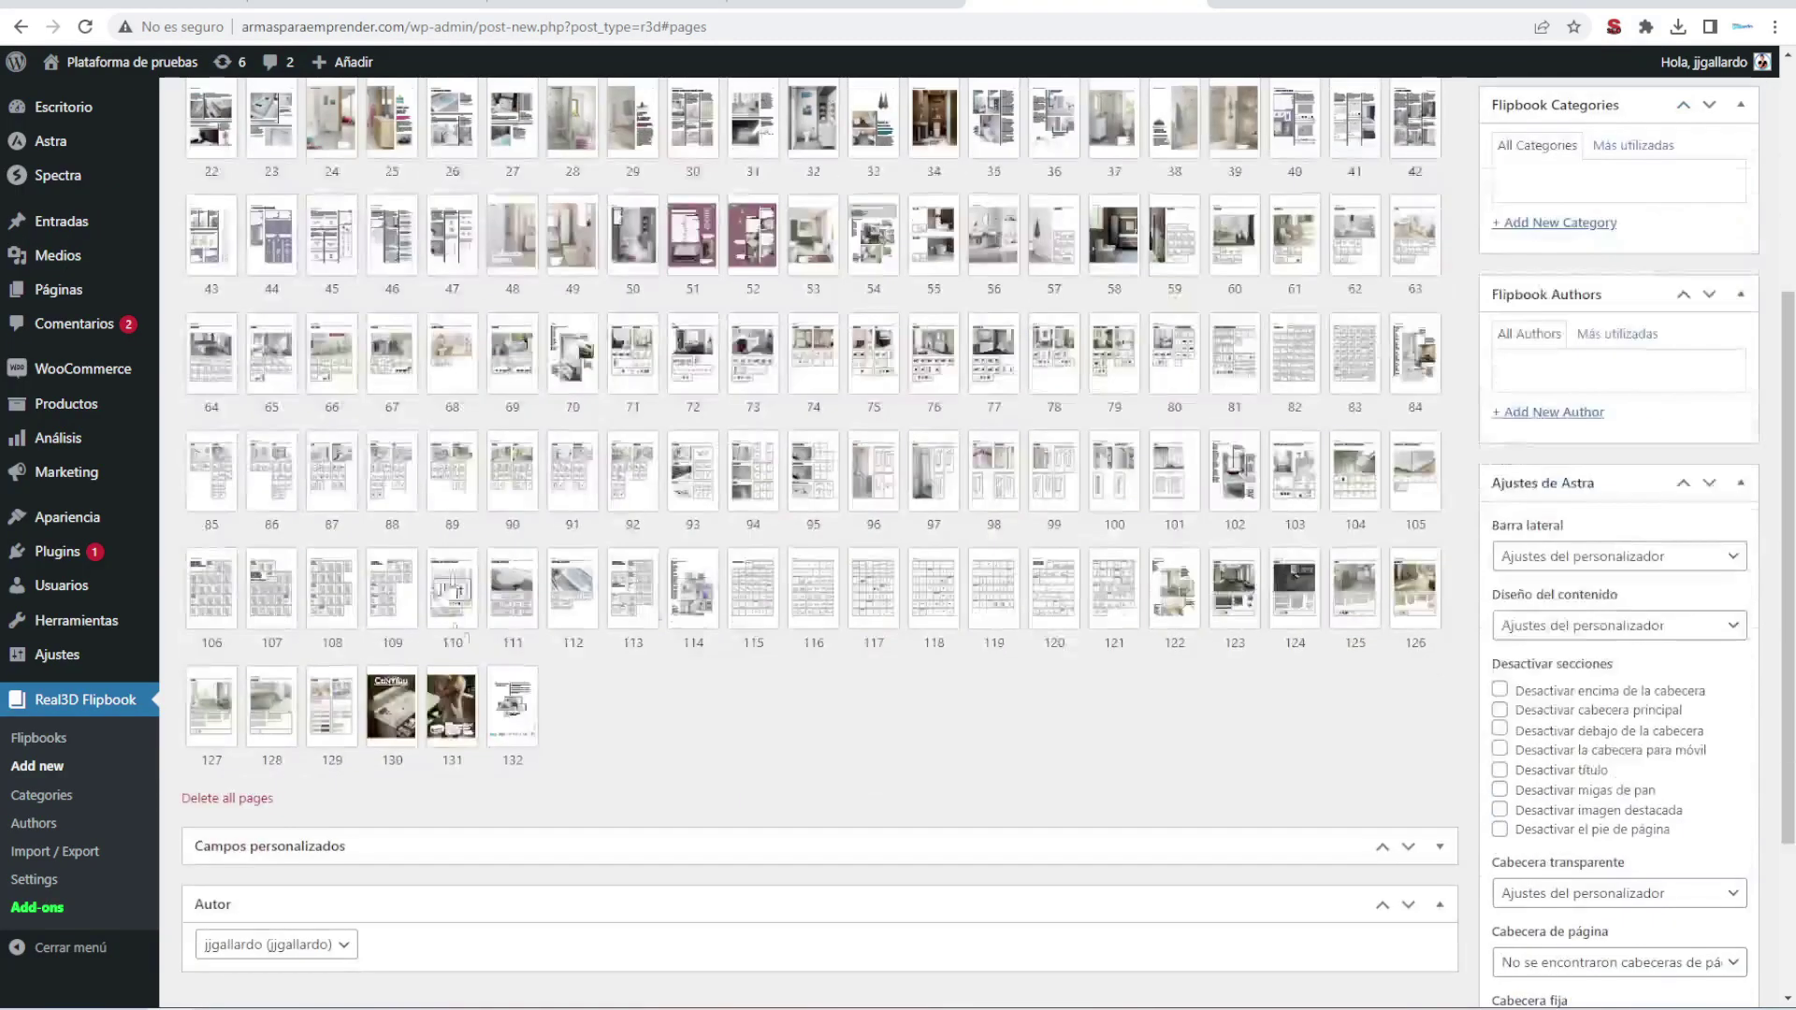
{"action": "scroll", "coordinate": [458, 674], "scroll_direction": "up", "scroll_amount": 4}
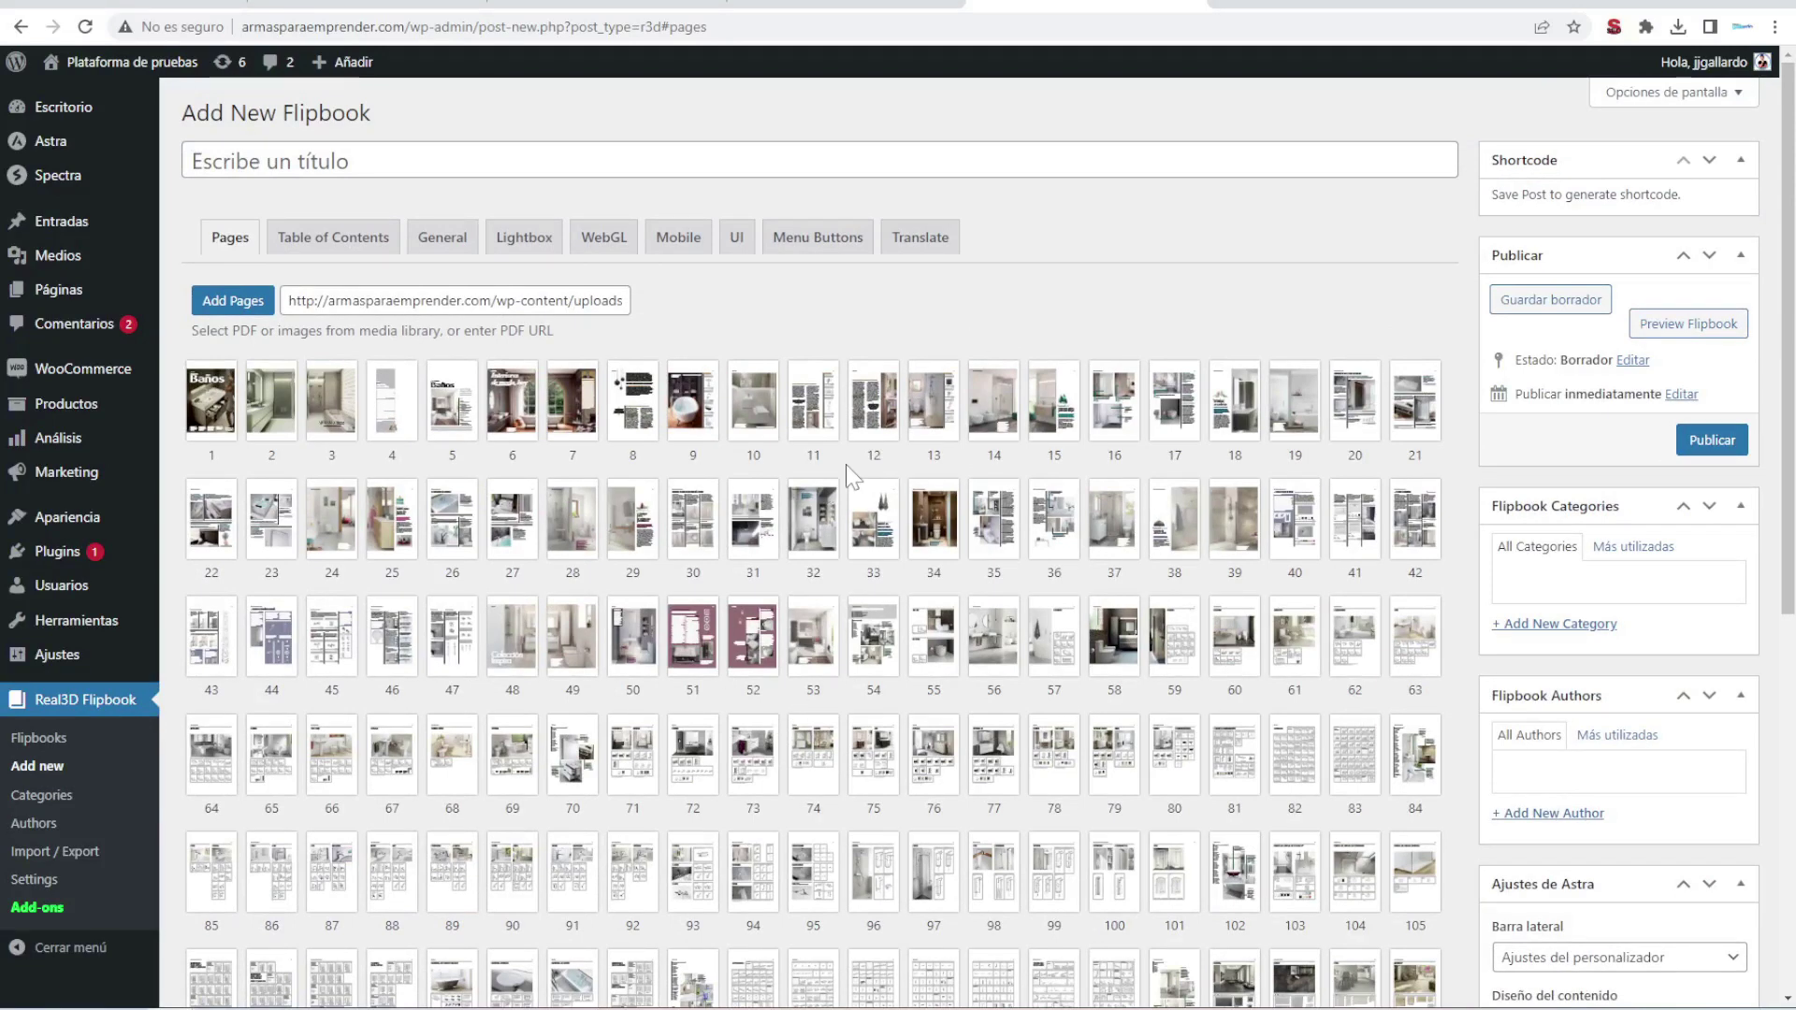
Preview the flipbook, turn the pages from the cover to pages 4-5, and close the preview.
{"action": "mouse_move", "coordinate": [1686, 265]}
{"action": "left_mouse_down"}
{"action": "mouse_move", "coordinate": [1714, 360]}
{"action": "mouse_move", "coordinate": [1683, 267]}
{"action": "left_mouse_up"}
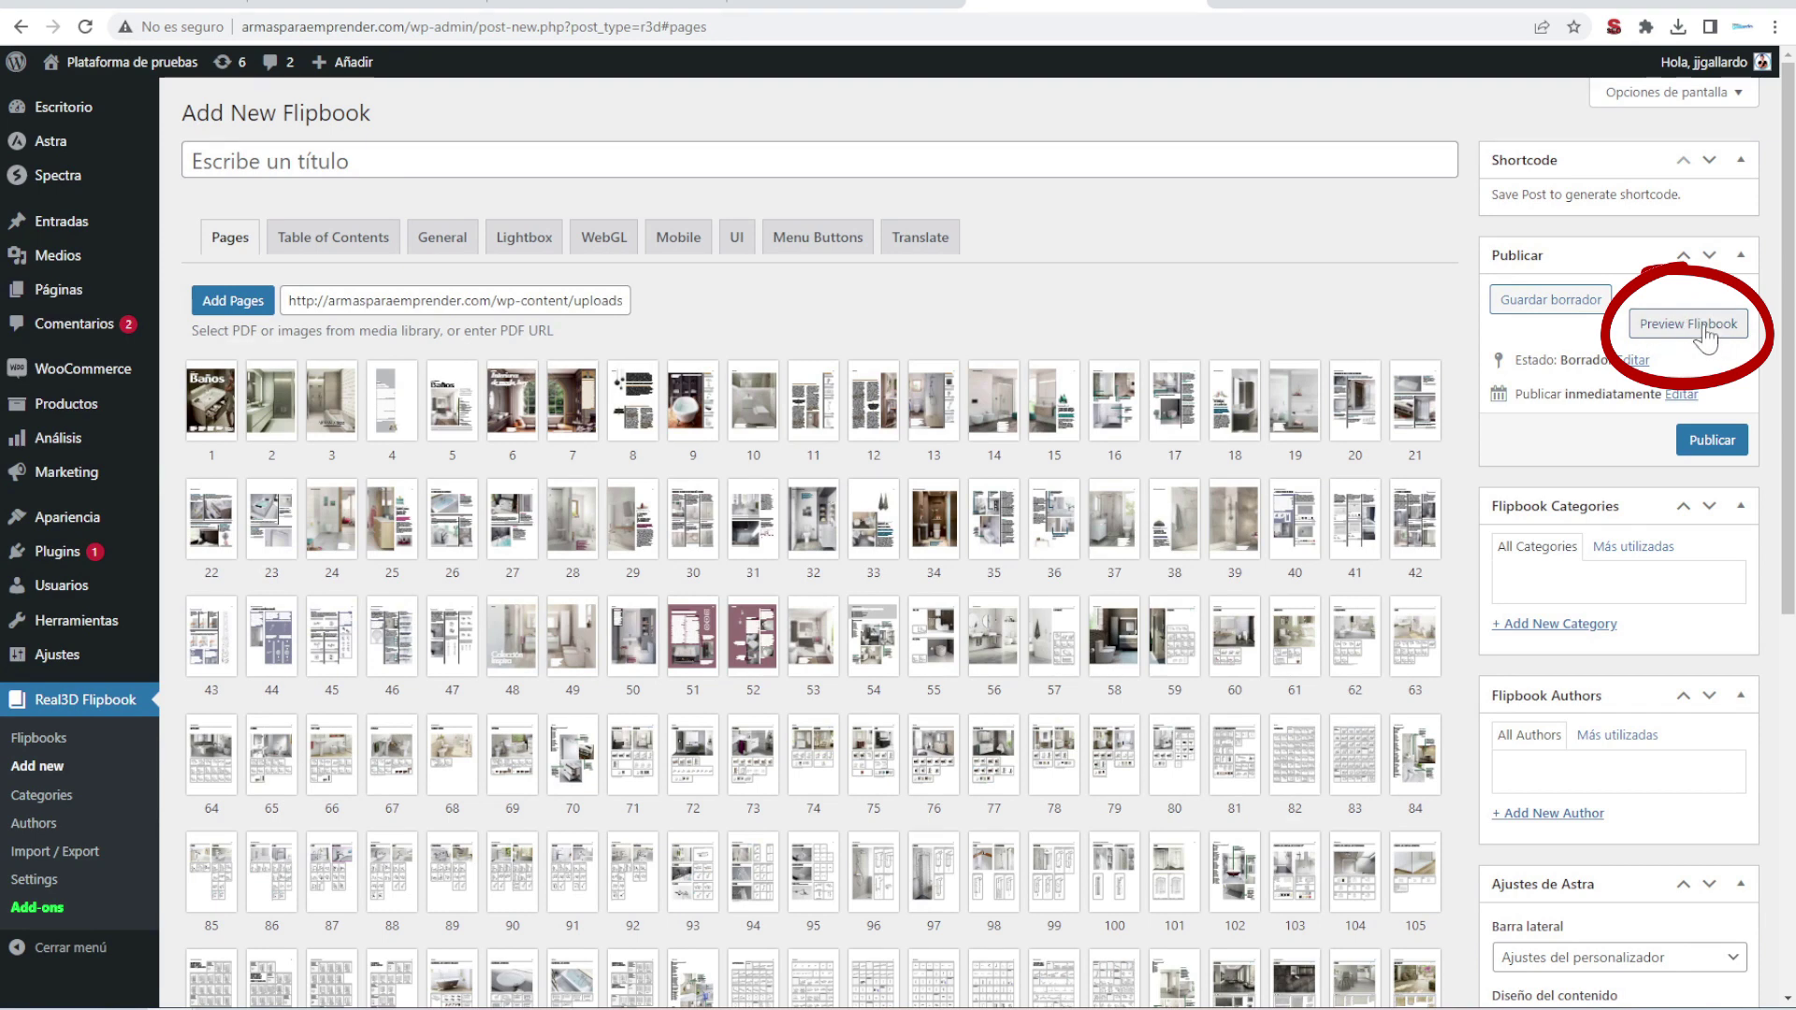
{"action": "left_click", "coordinate": [1707, 338]}
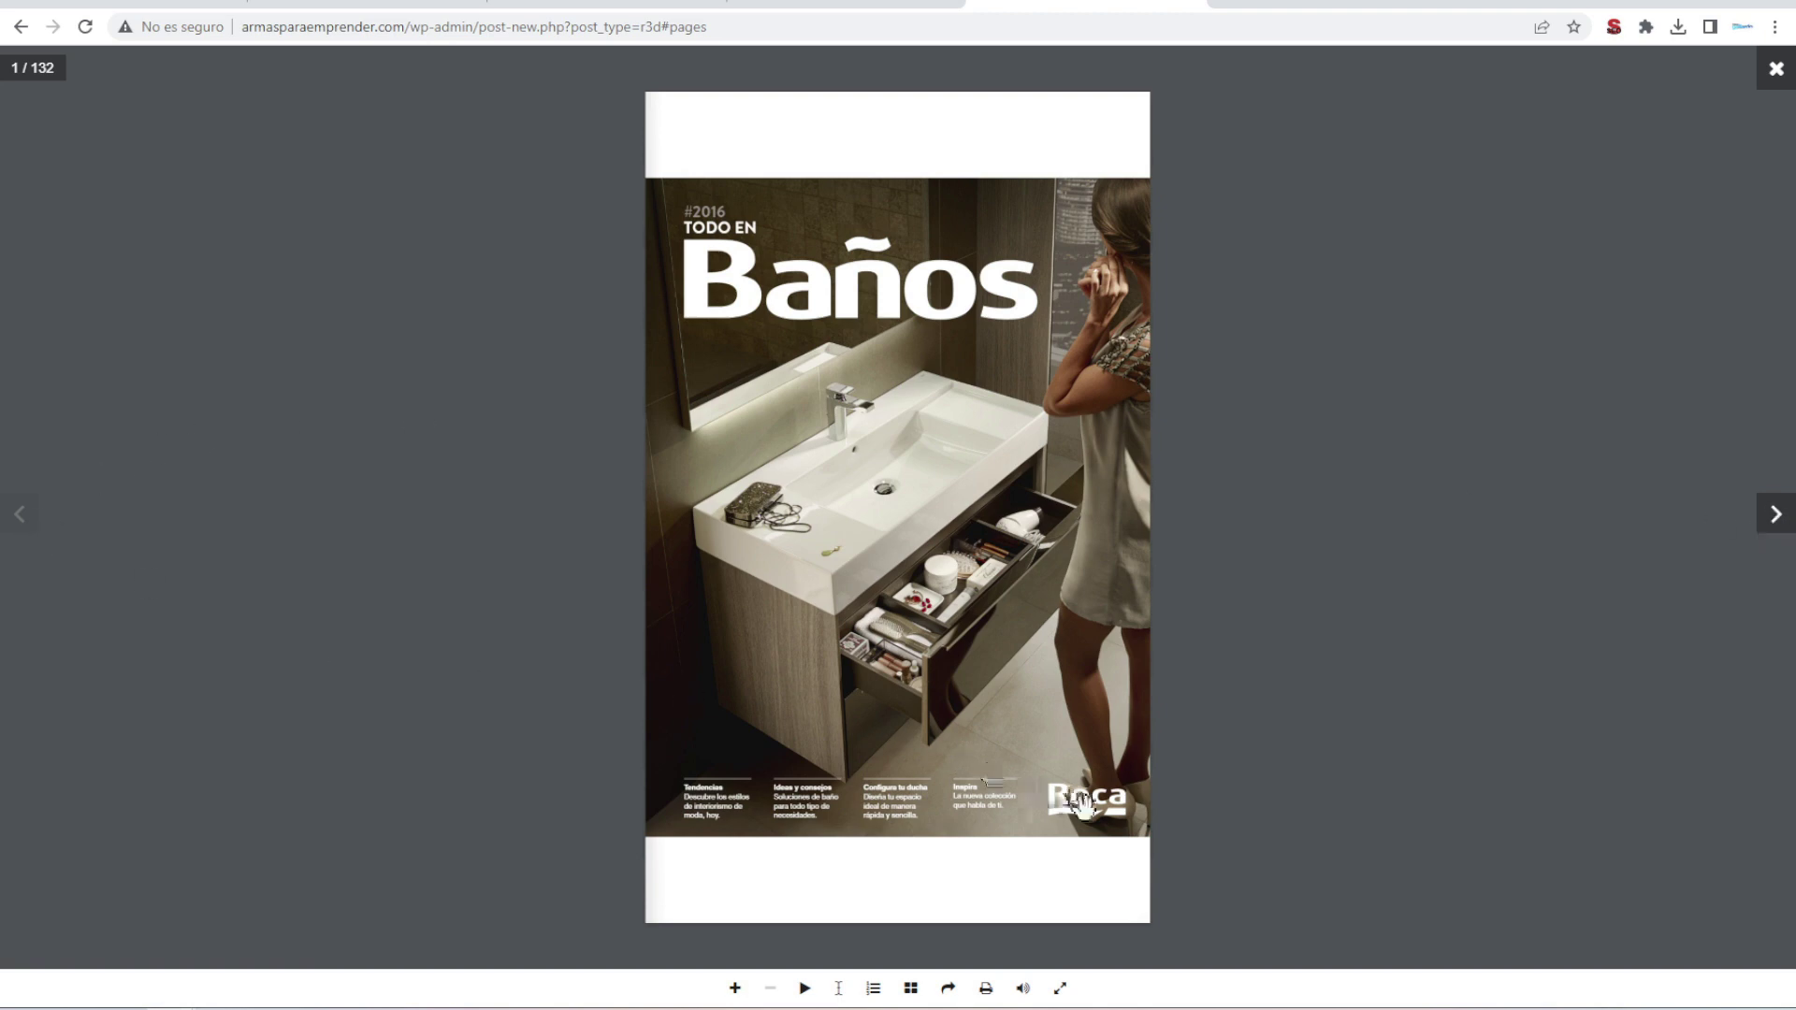
{"action": "left_click", "coordinate": [1140, 923]}
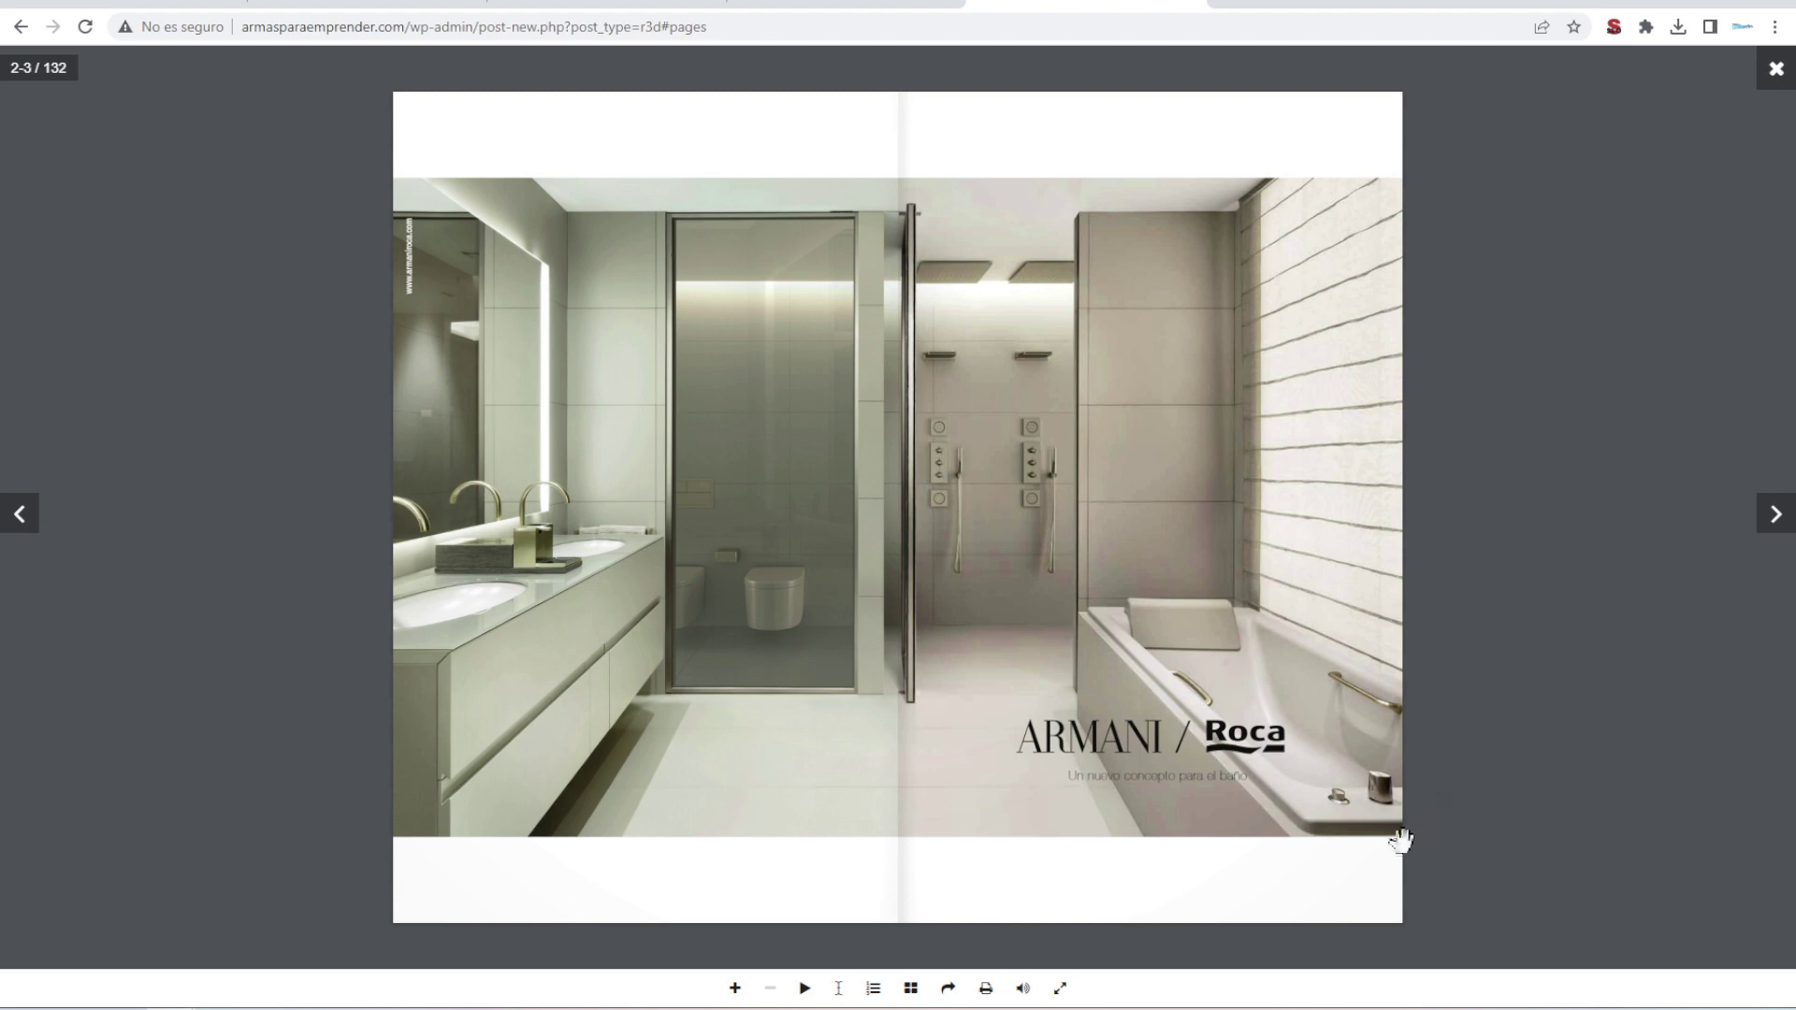
{"action": "left_click", "coordinate": [1397, 915]}
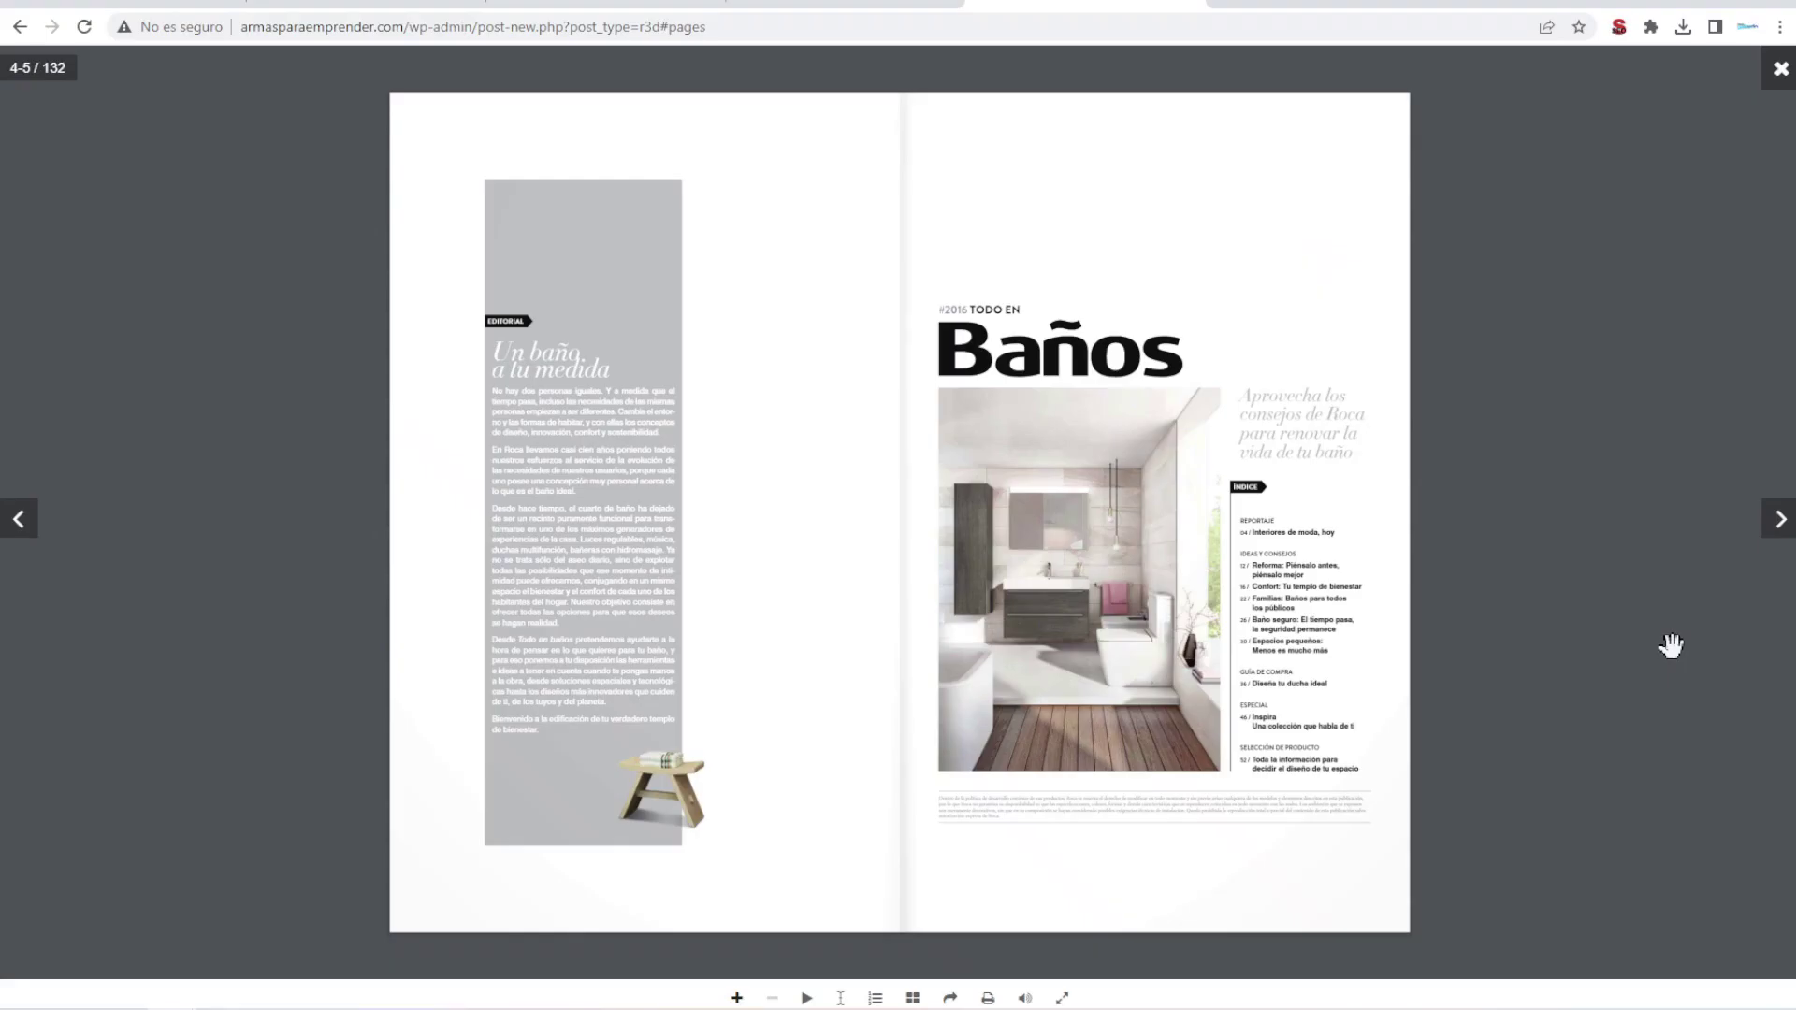
{"action": "left_click", "coordinate": [1781, 68]}
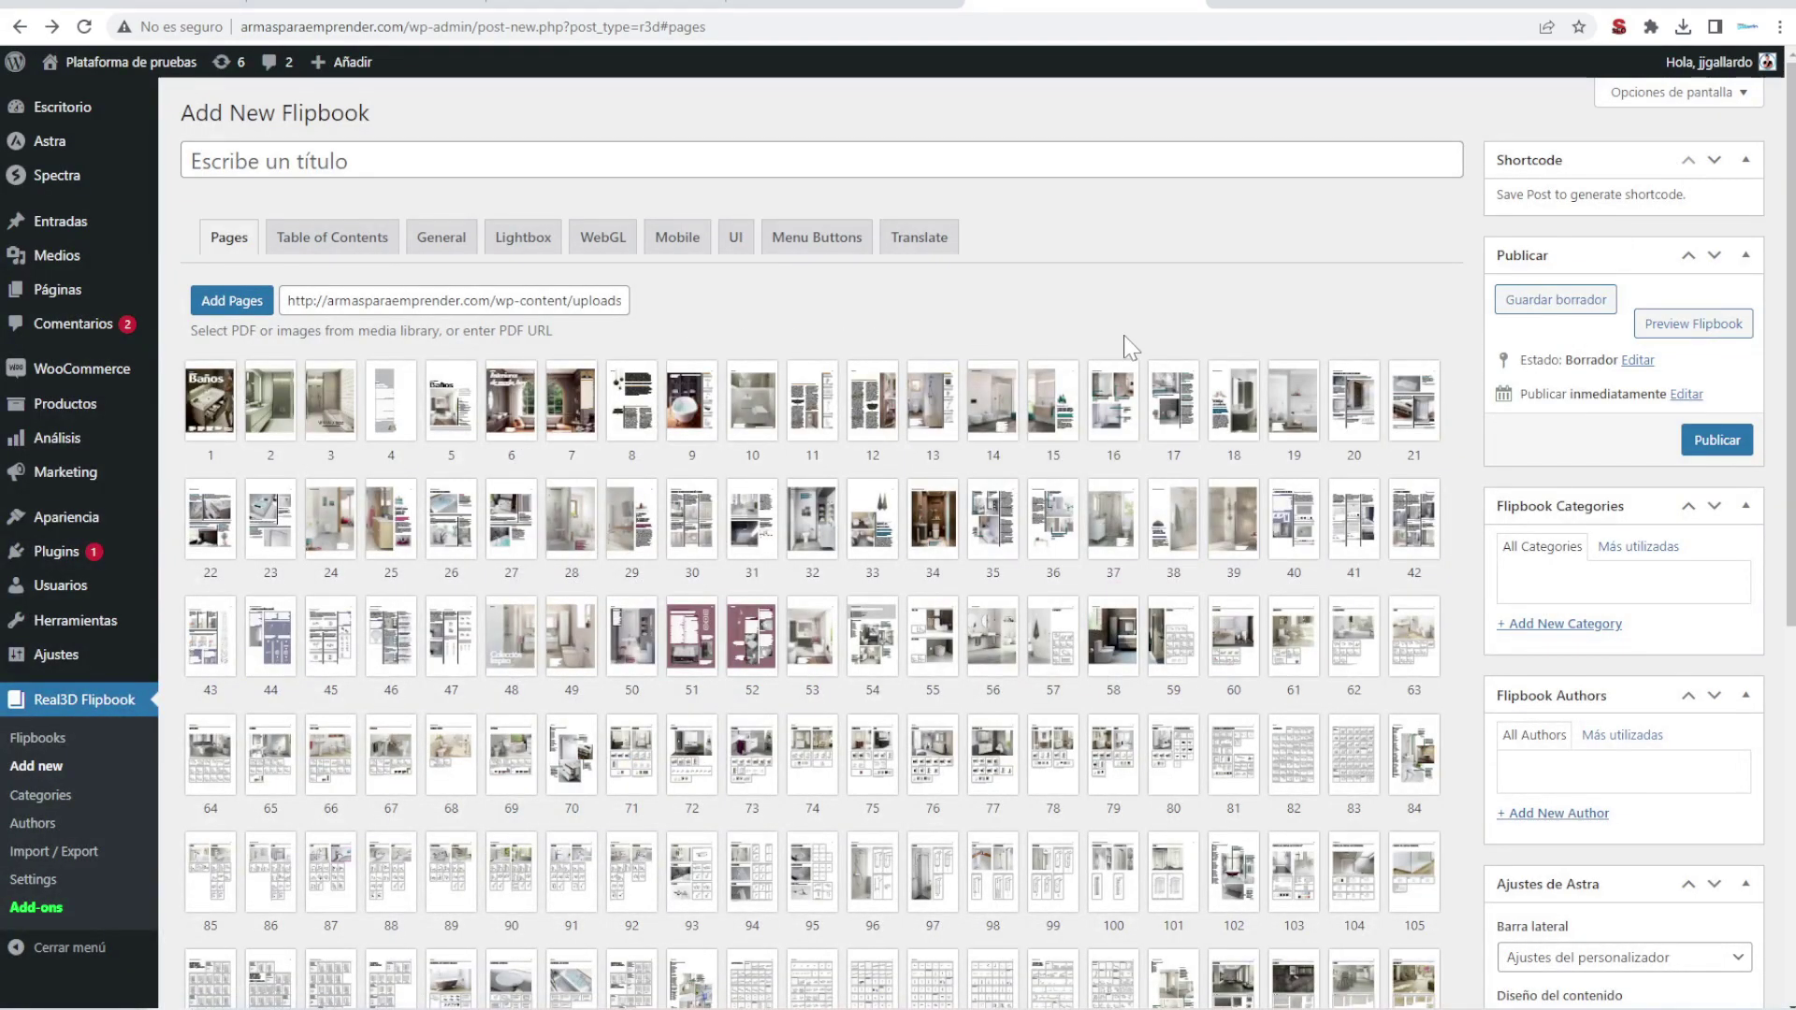
Review the flipbook's page list and the custom table of contents settings.
{"action": "scroll", "coordinate": [515, 692], "scroll_direction": "down", "scroll_amount": 3}
{"action": "scroll", "coordinate": [533, 691], "scroll_direction": "up", "scroll_amount": 3}
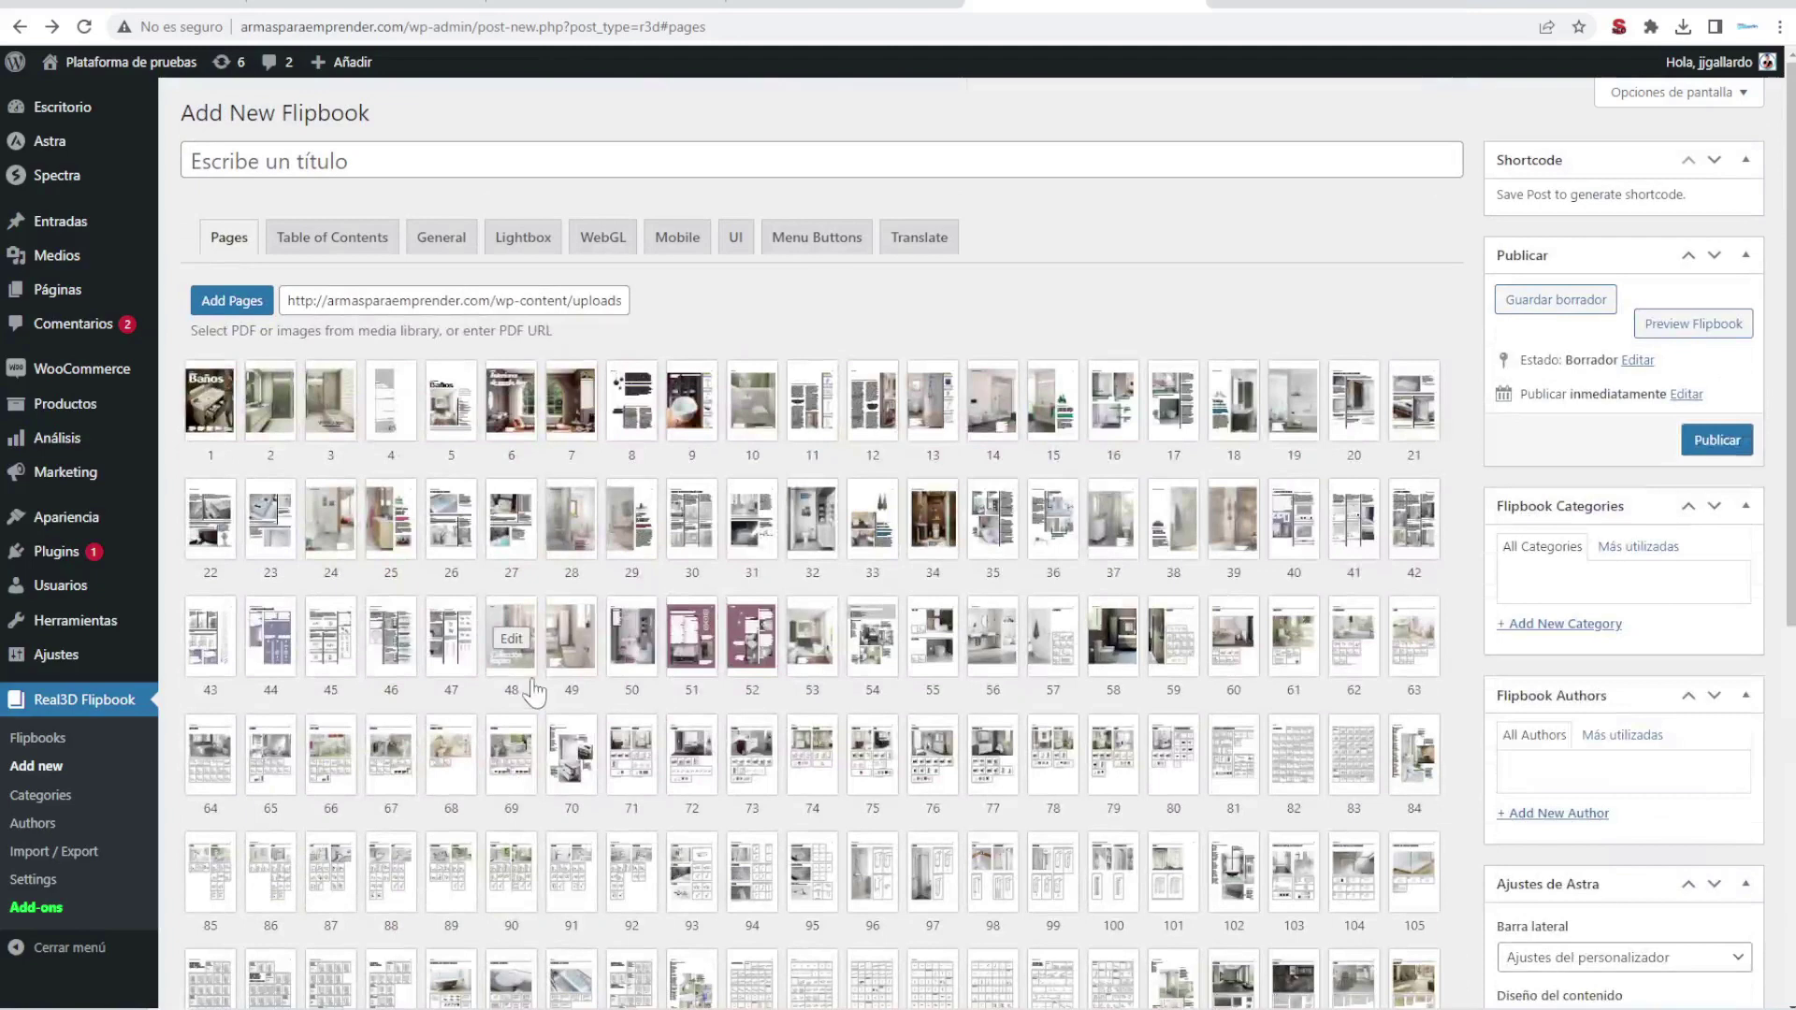
{"action": "left_click", "coordinate": [333, 250]}
{"action": "left_click_drag", "start_coordinate": [181, 275], "coordinate": [358, 275]}
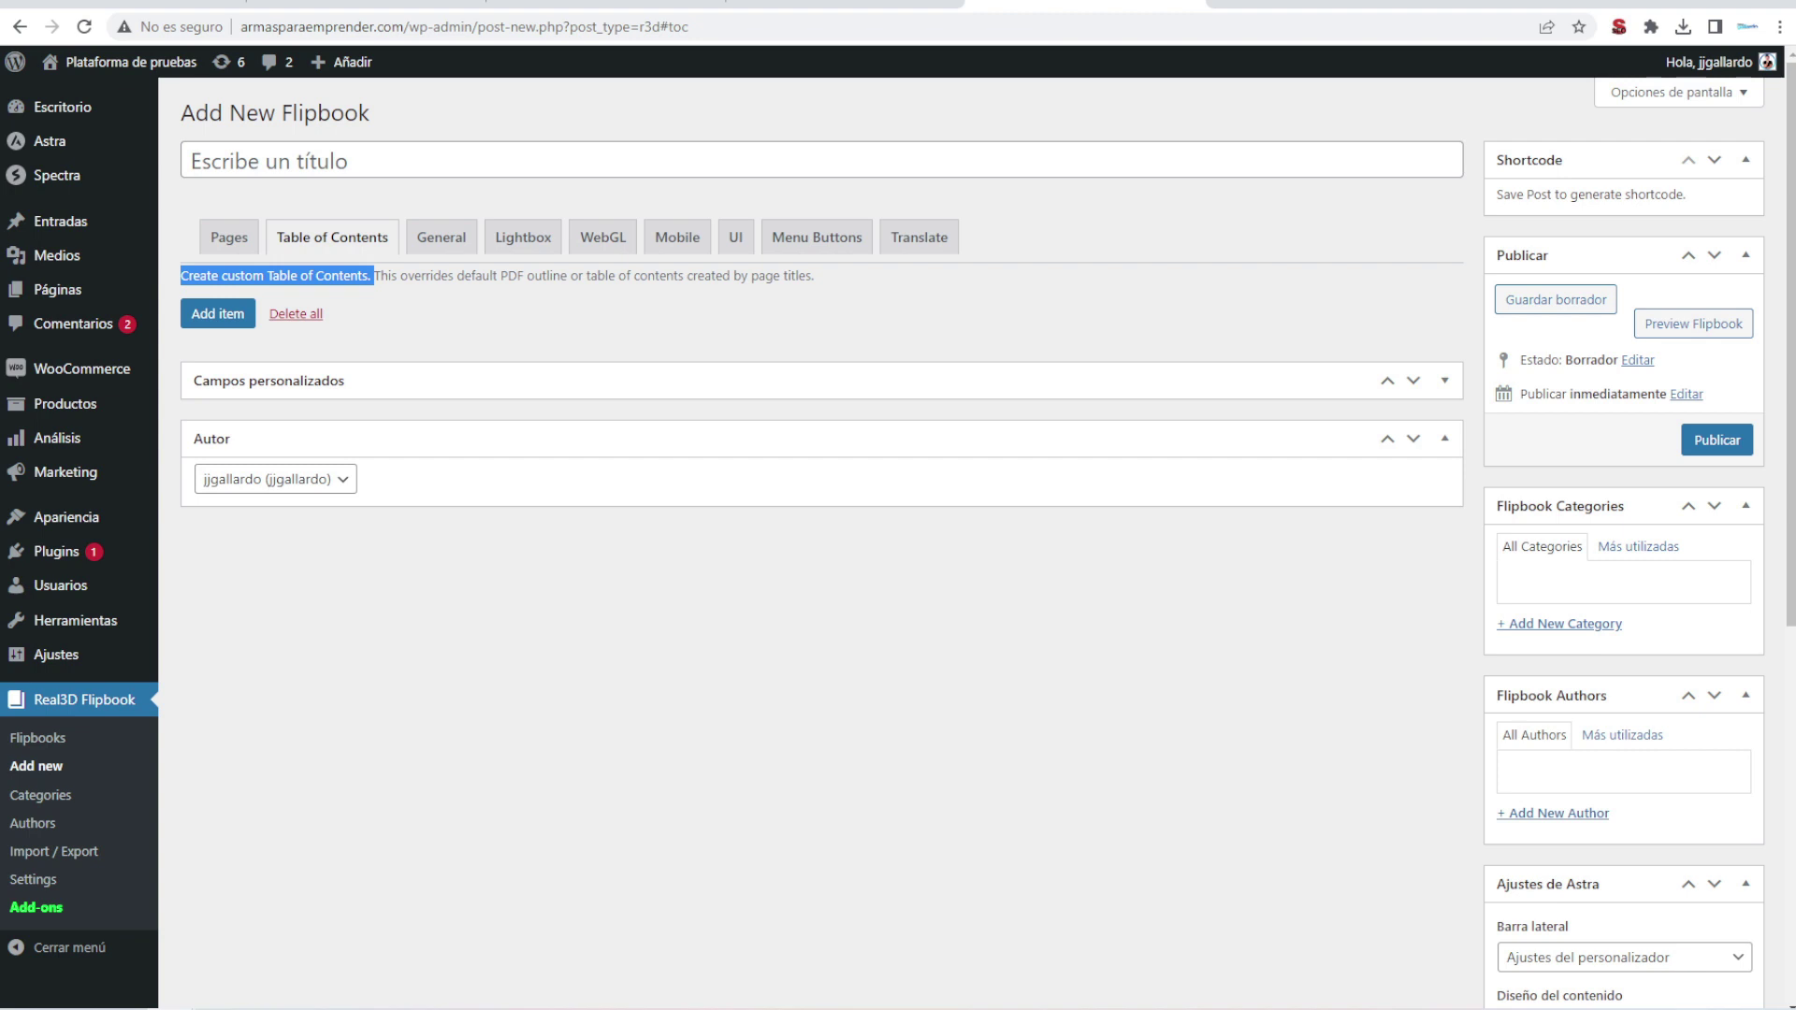
{"action": "left_click", "coordinate": [735, 295]}
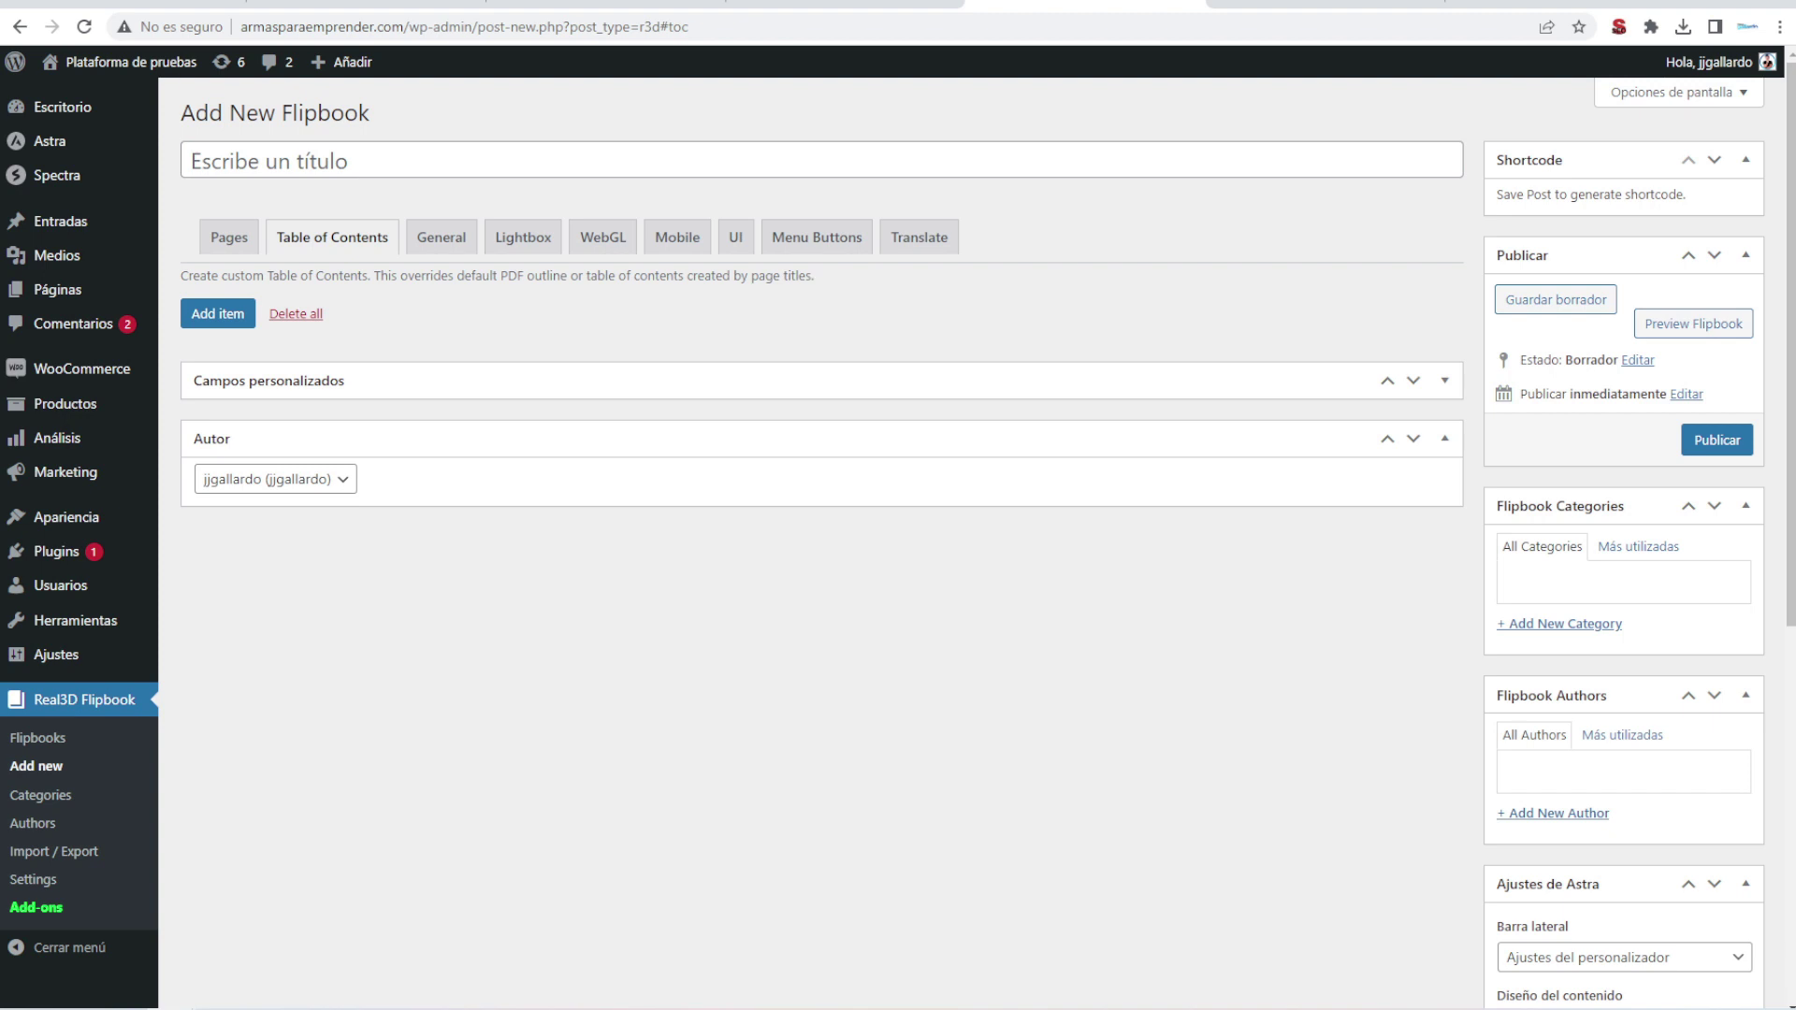
Examine the available Mode and View mode options in the flipbook's general settings without changing them.
{"action": "left_click", "coordinate": [429, 246]}
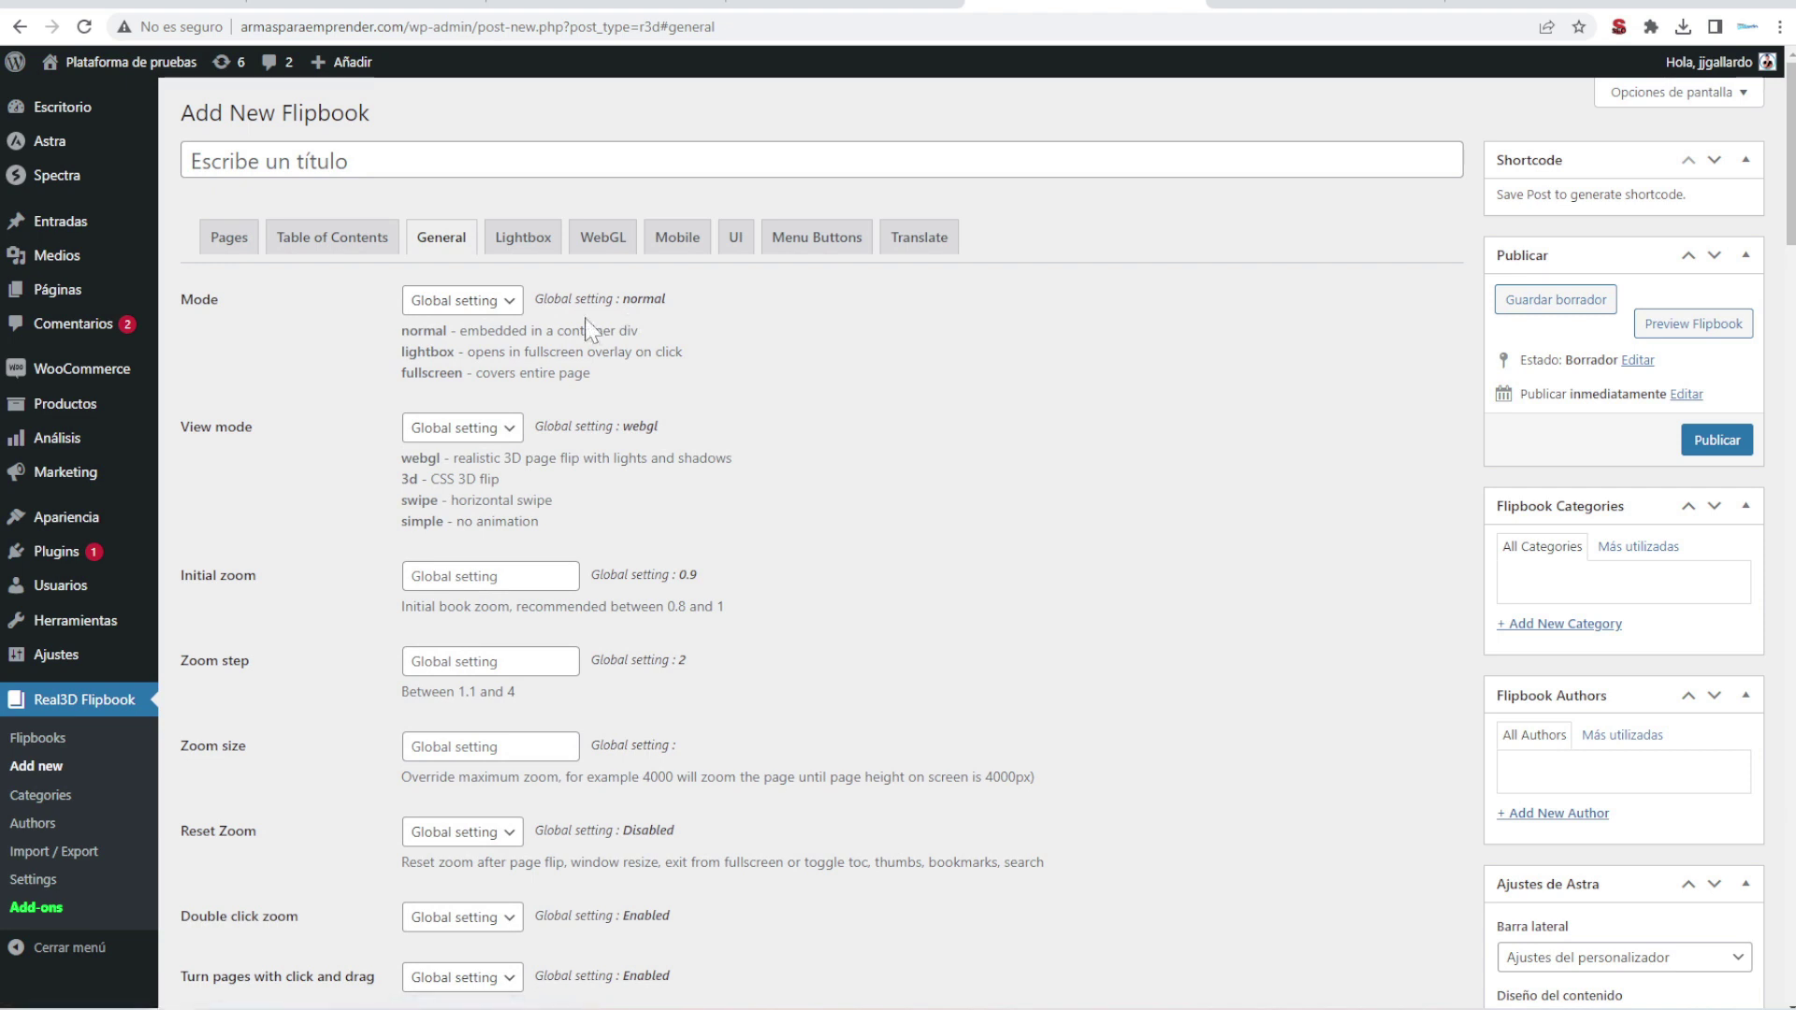
{"action": "left_click", "coordinate": [482, 308]}
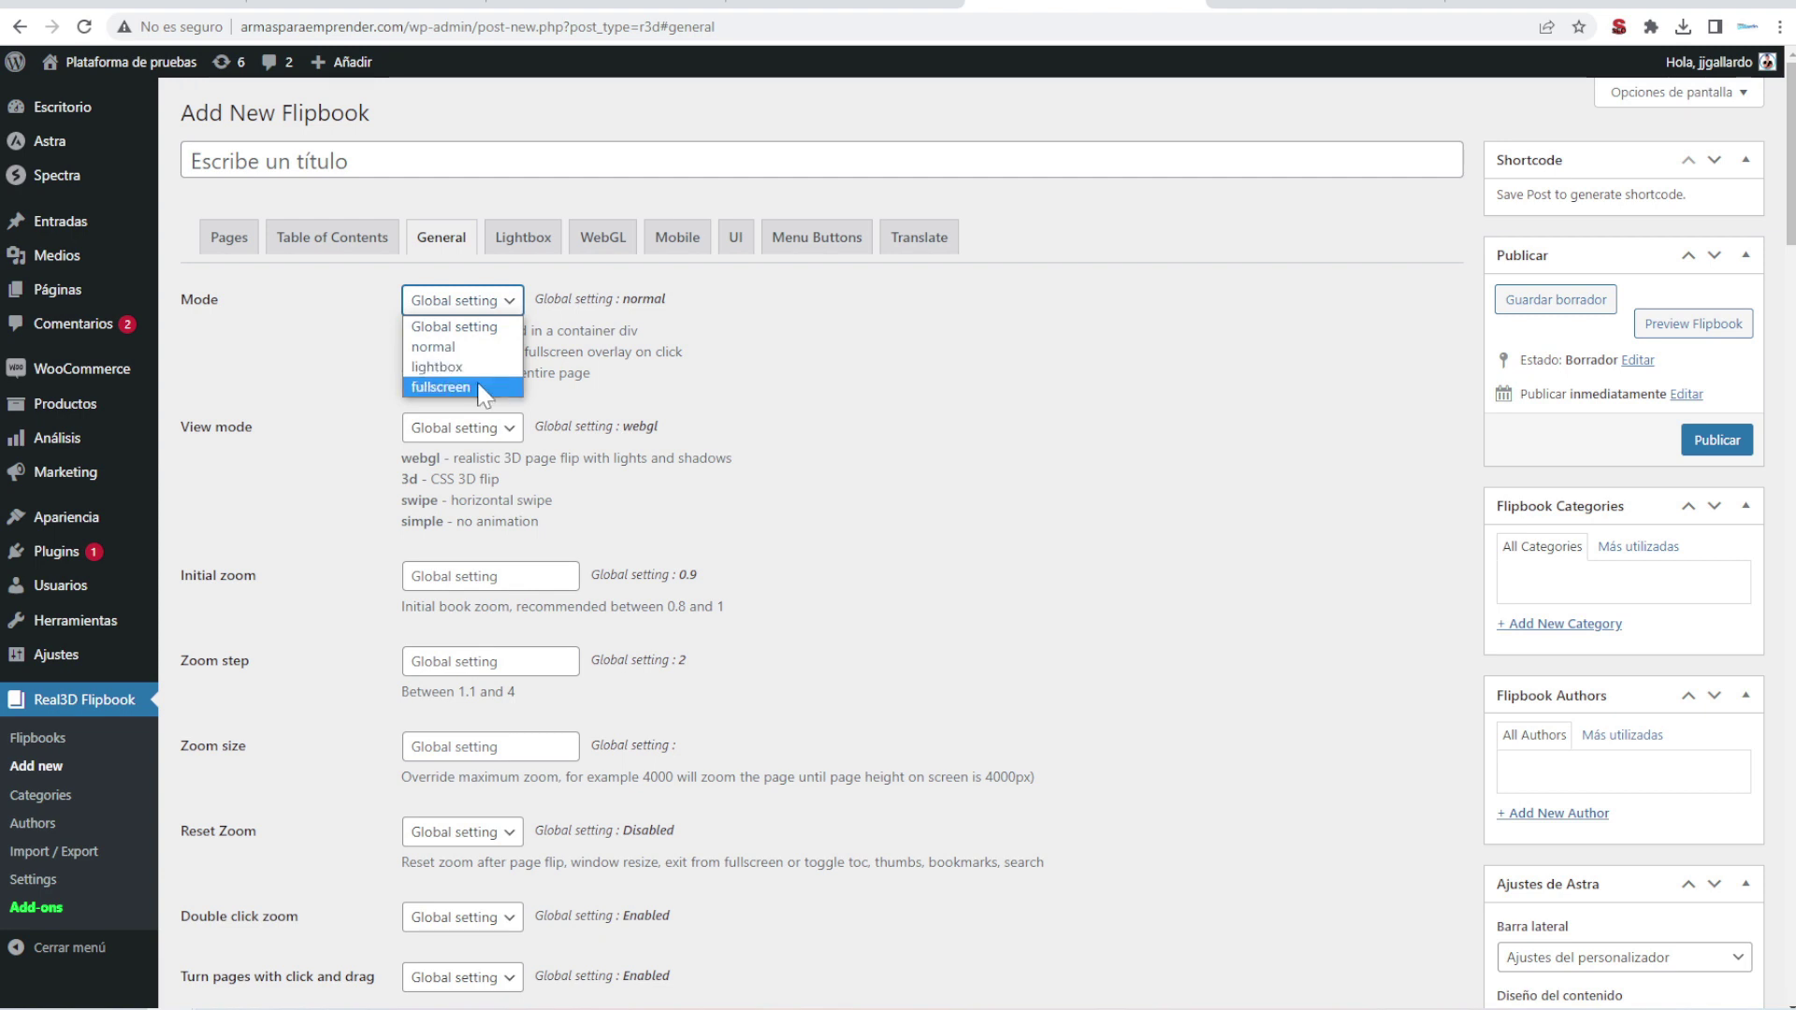
{"action": "key", "text": "Up"}
{"action": "left_click", "coordinate": [732, 371]}
{"action": "left_click", "coordinate": [460, 301]}
{"action": "left_click", "coordinate": [529, 241]}
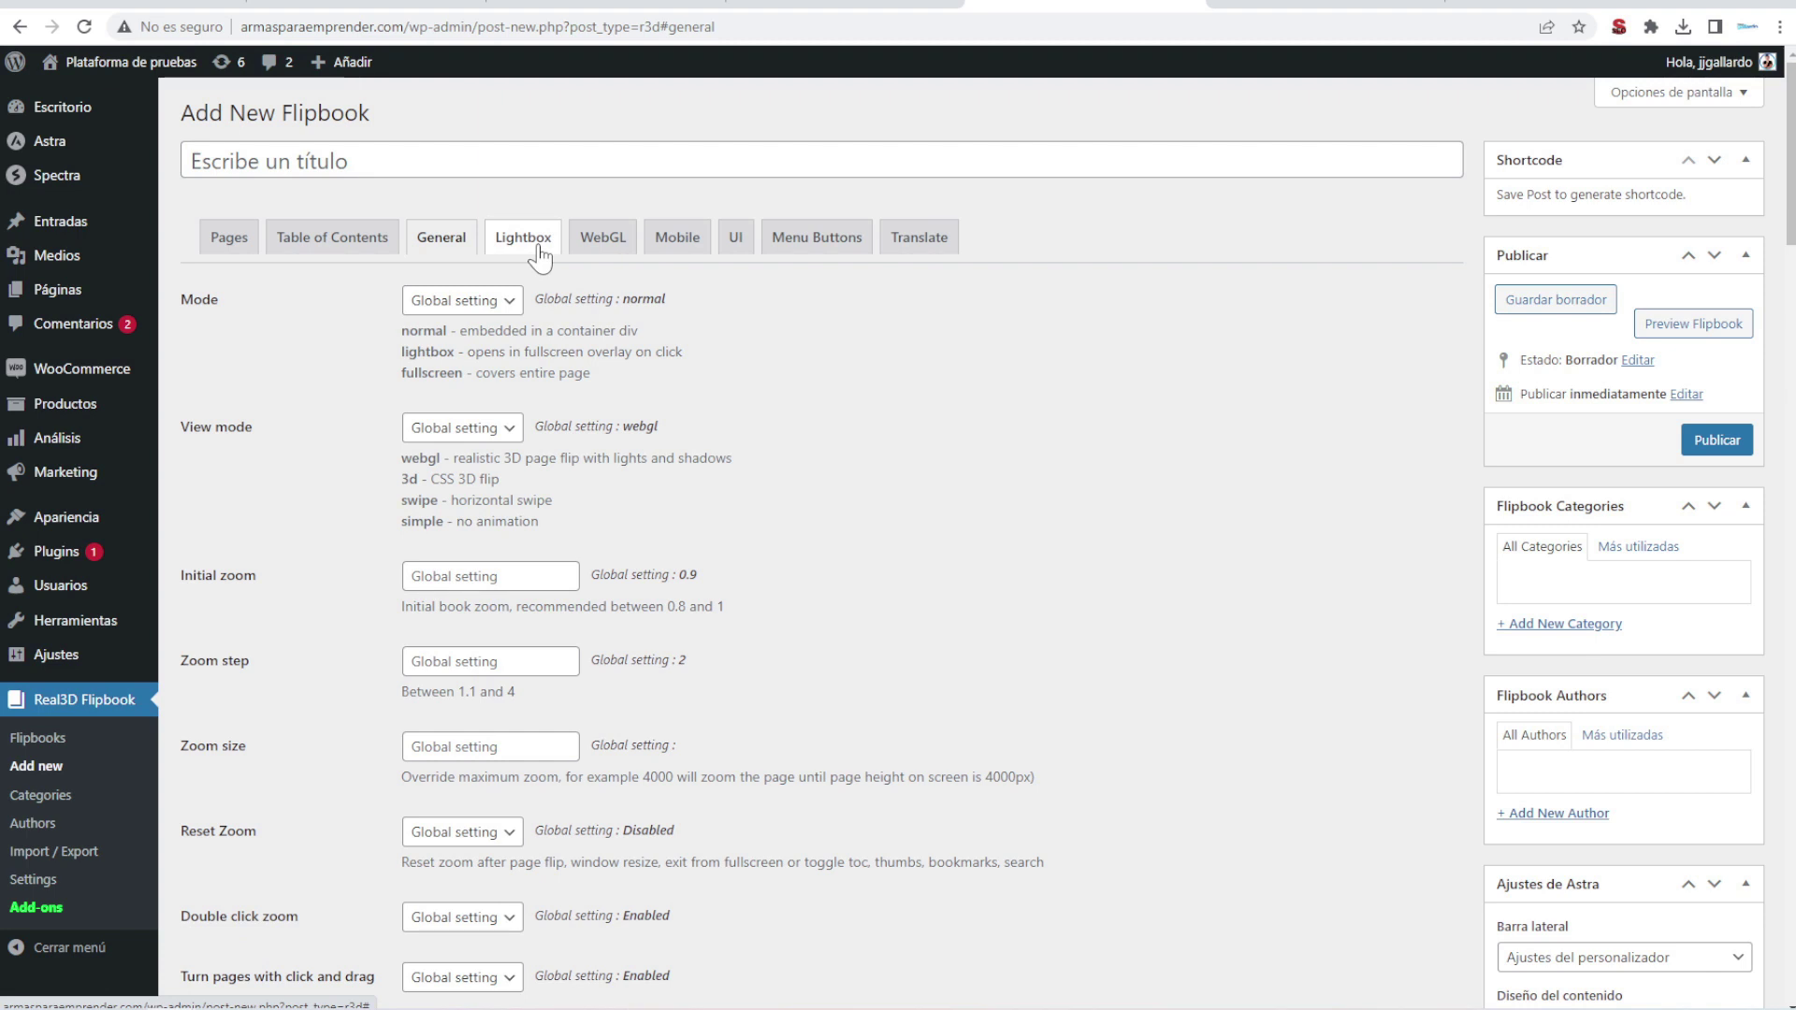
{"action": "left_click", "coordinate": [468, 431]}
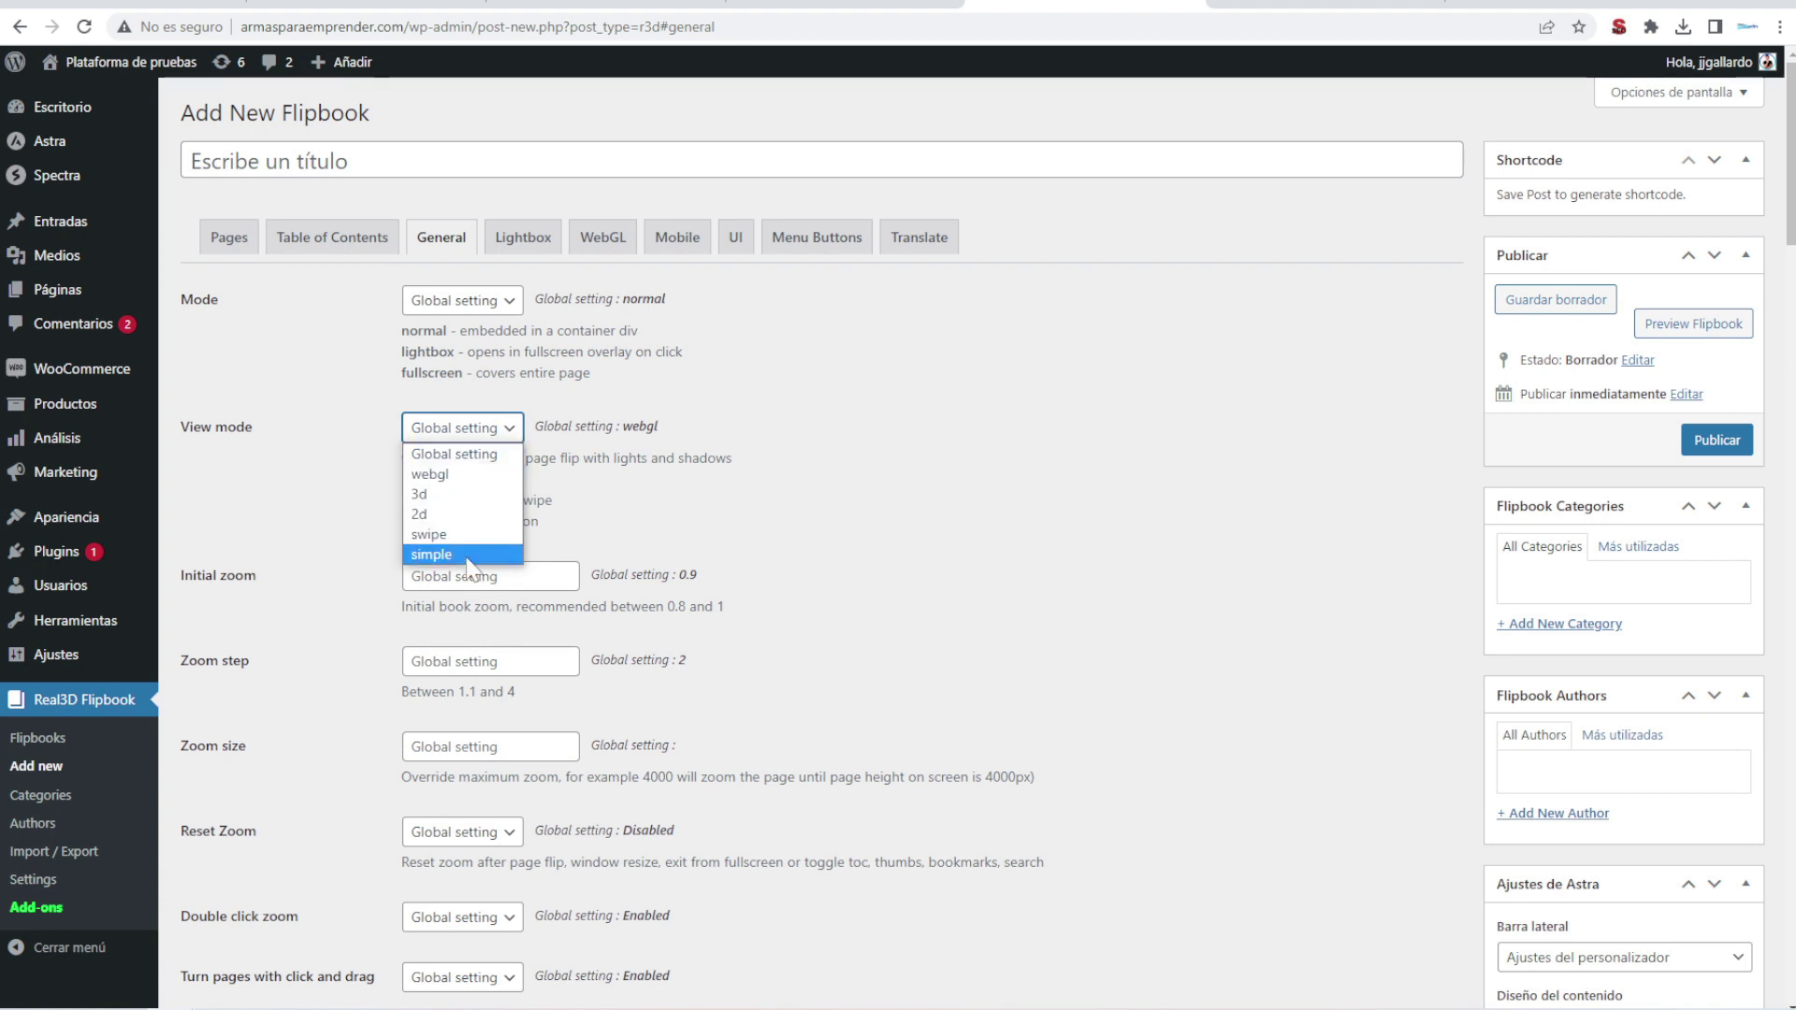
{"action": "left_click", "coordinate": [823, 412]}
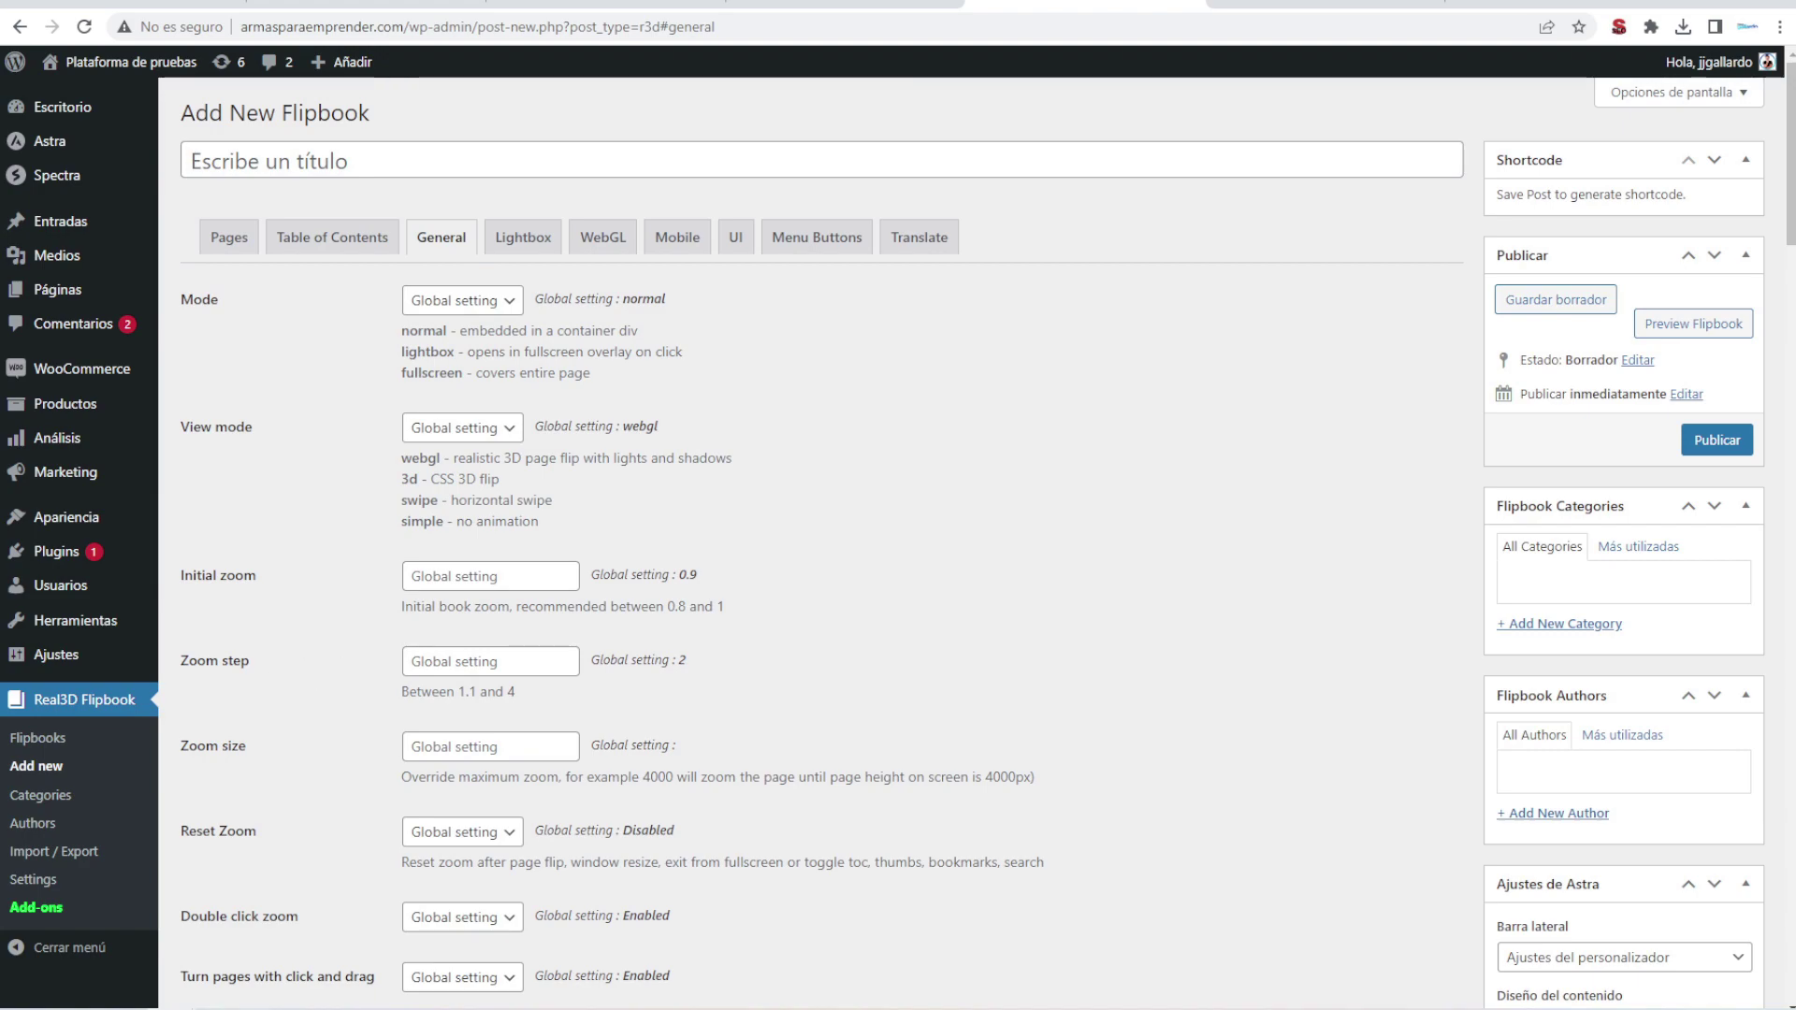
Look through the remaining general settings, from page flip and zoom behaviour down to logo and tracking options.
{"action": "scroll", "coordinate": [456, 673], "scroll_direction": "down", "scroll_amount": 17}
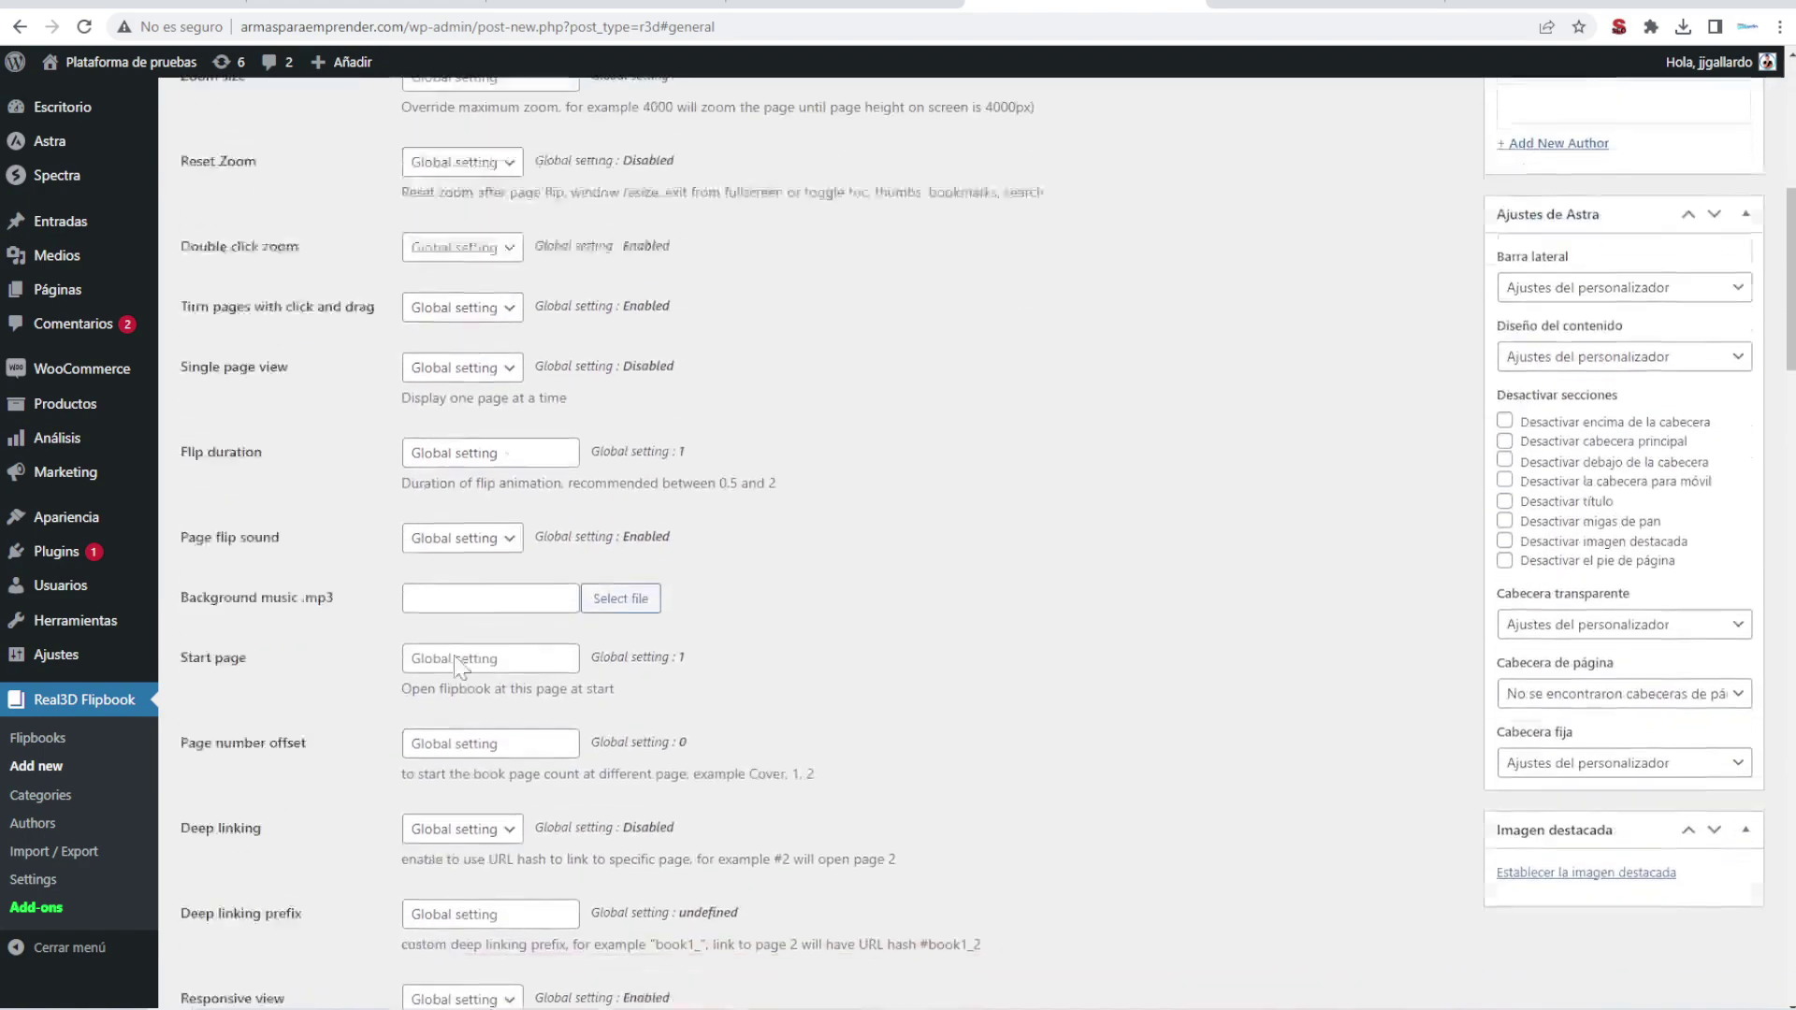
{"action": "scroll", "coordinate": [455, 673], "scroll_direction": "down", "scroll_amount": 10}
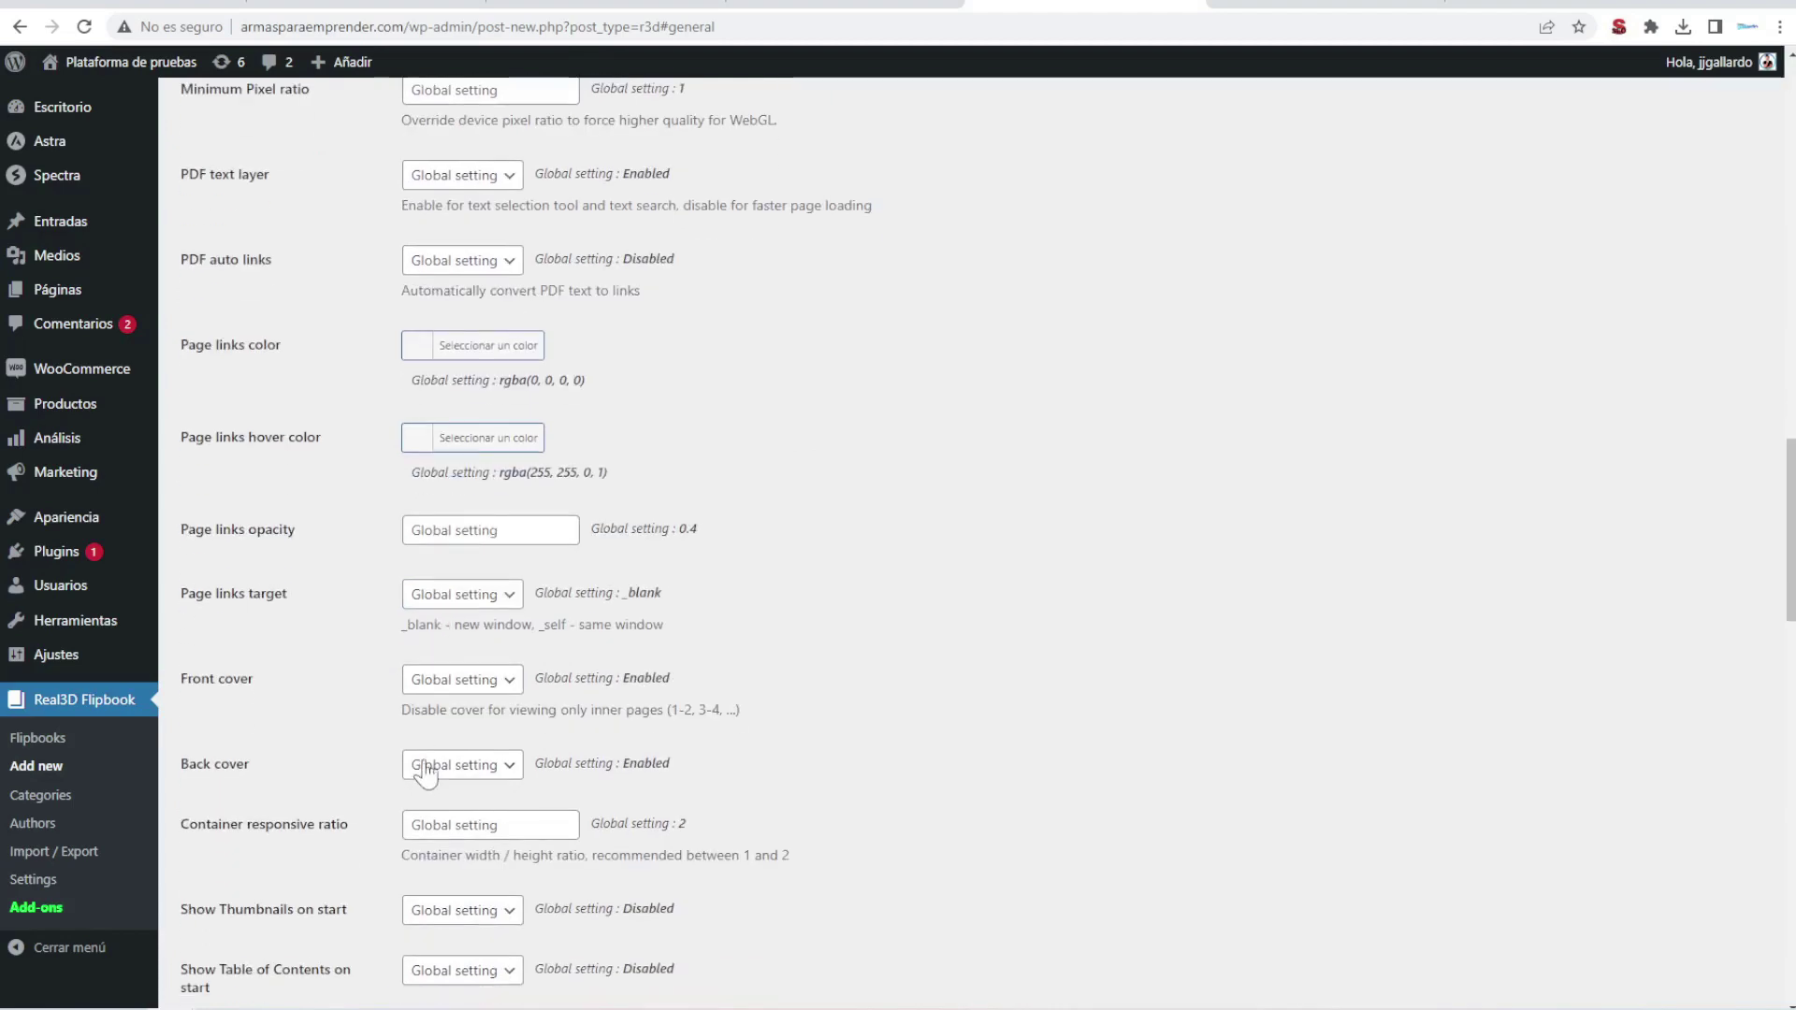
{"action": "scroll", "coordinate": [436, 775], "scroll_direction": "down", "scroll_amount": 18}
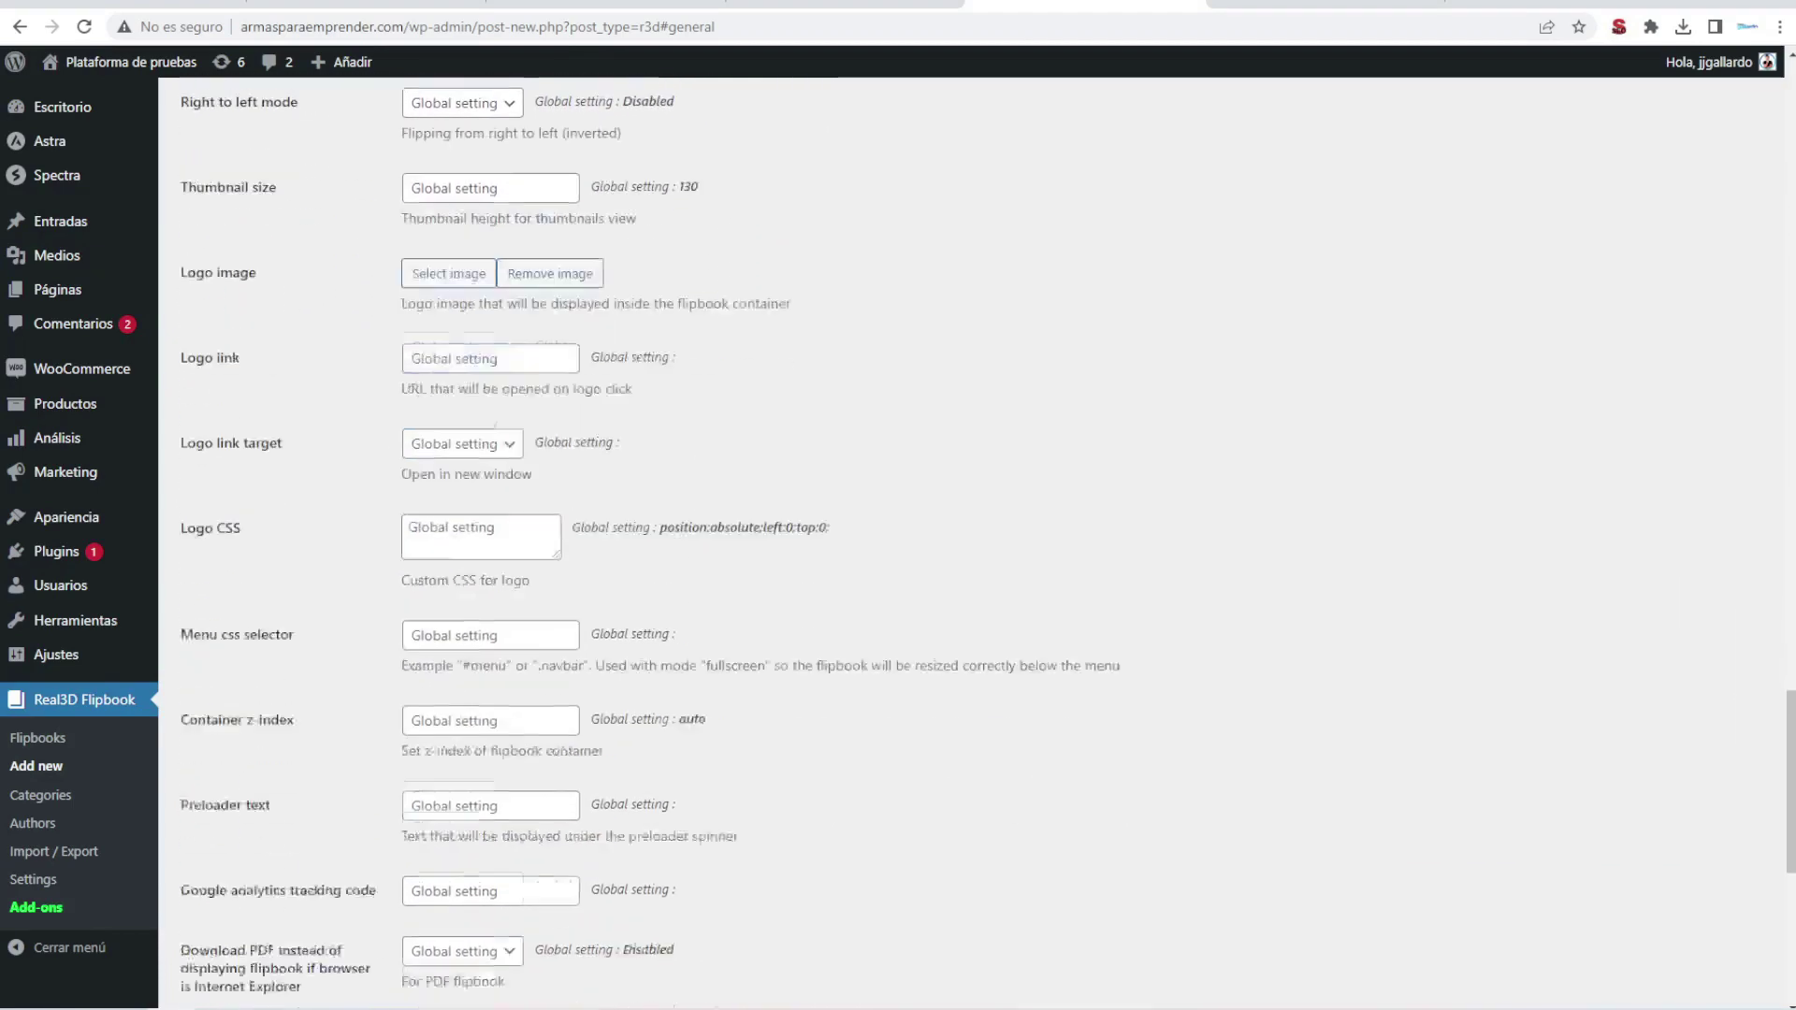
{"action": "scroll", "coordinate": [450, 773], "scroll_direction": "up", "scroll_amount": 20}
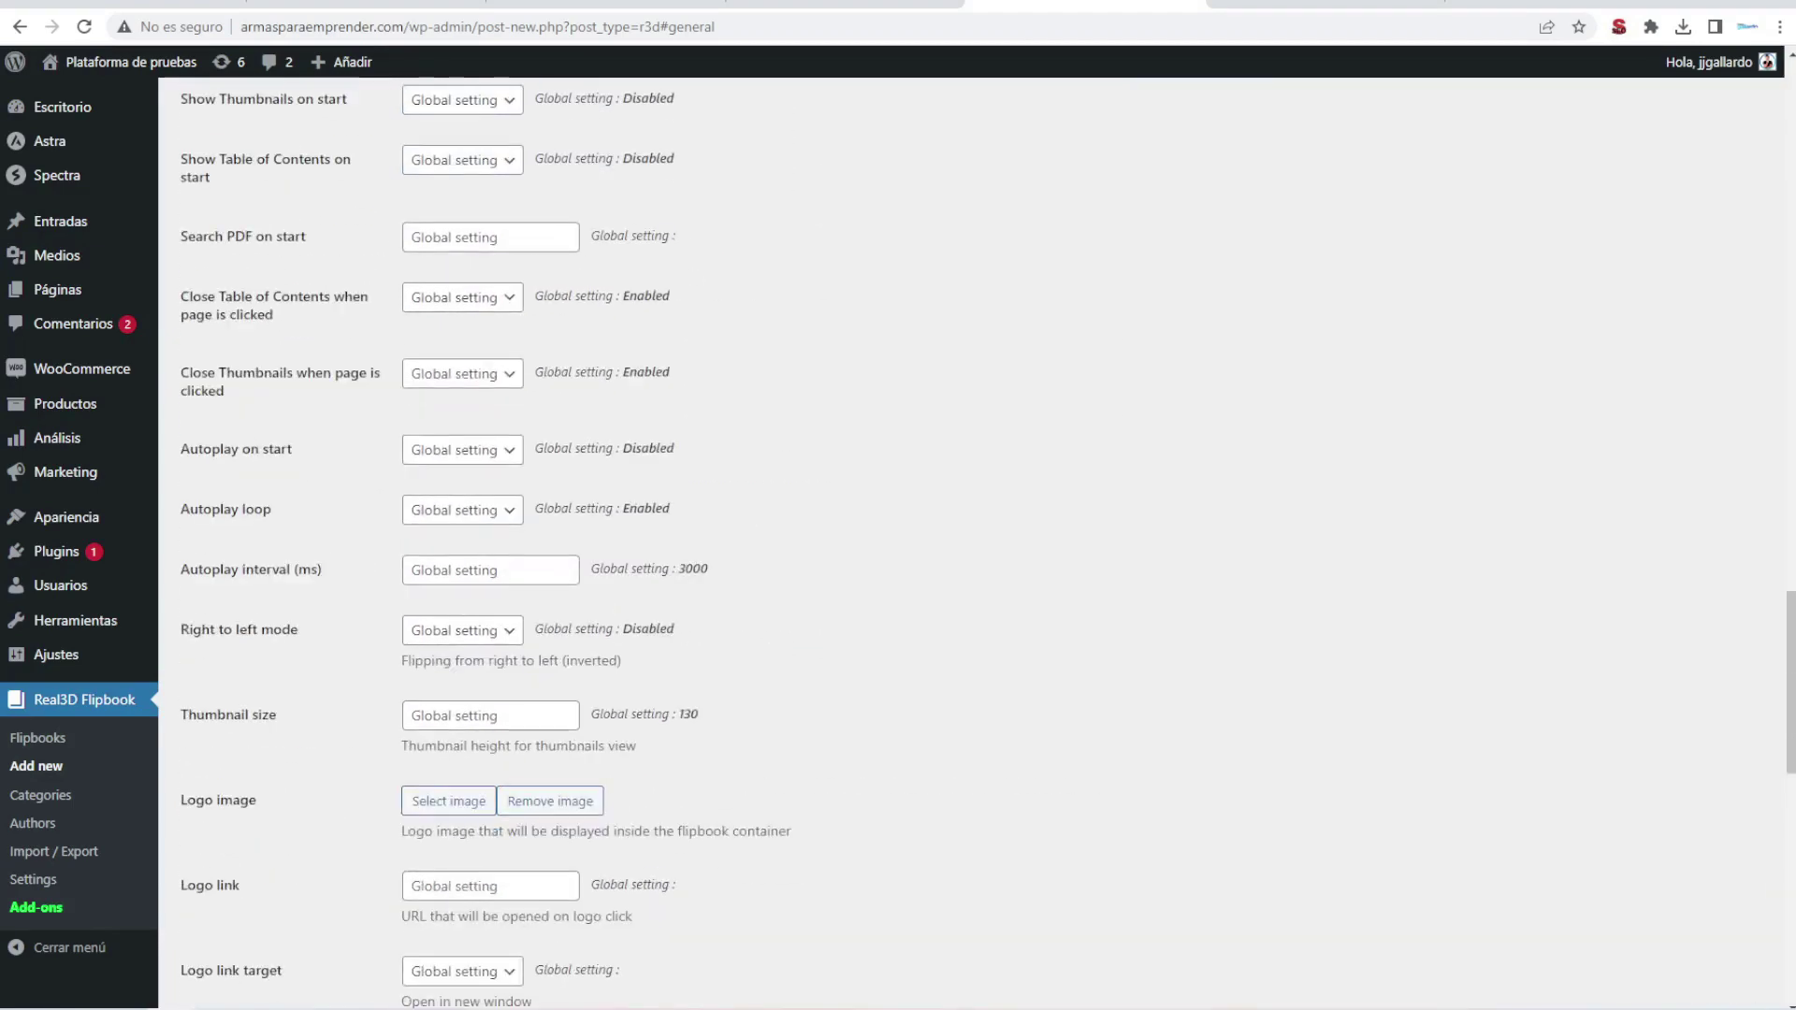
{"action": "scroll", "coordinate": [812, 542], "scroll_direction": "up", "scroll_amount": 5}
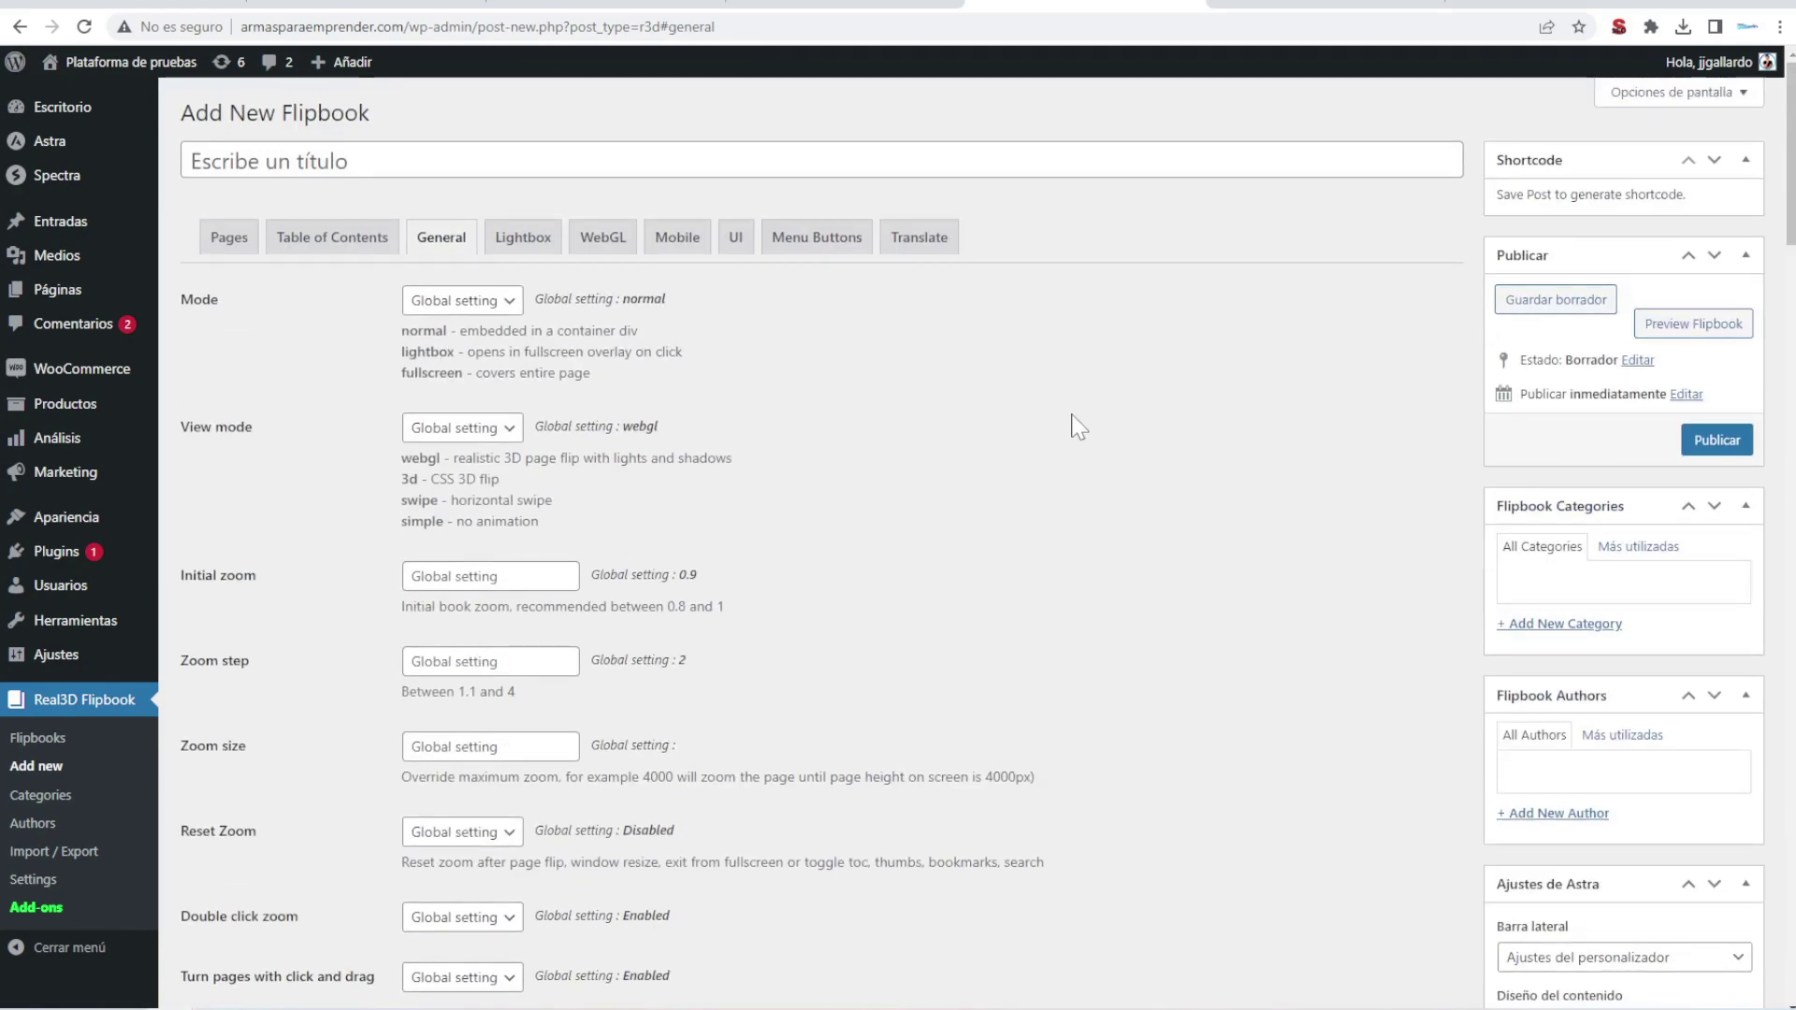
Review the flipbook's Lightbox, WebGL and Mobile settings.
{"action": "left_click", "coordinate": [525, 239]}
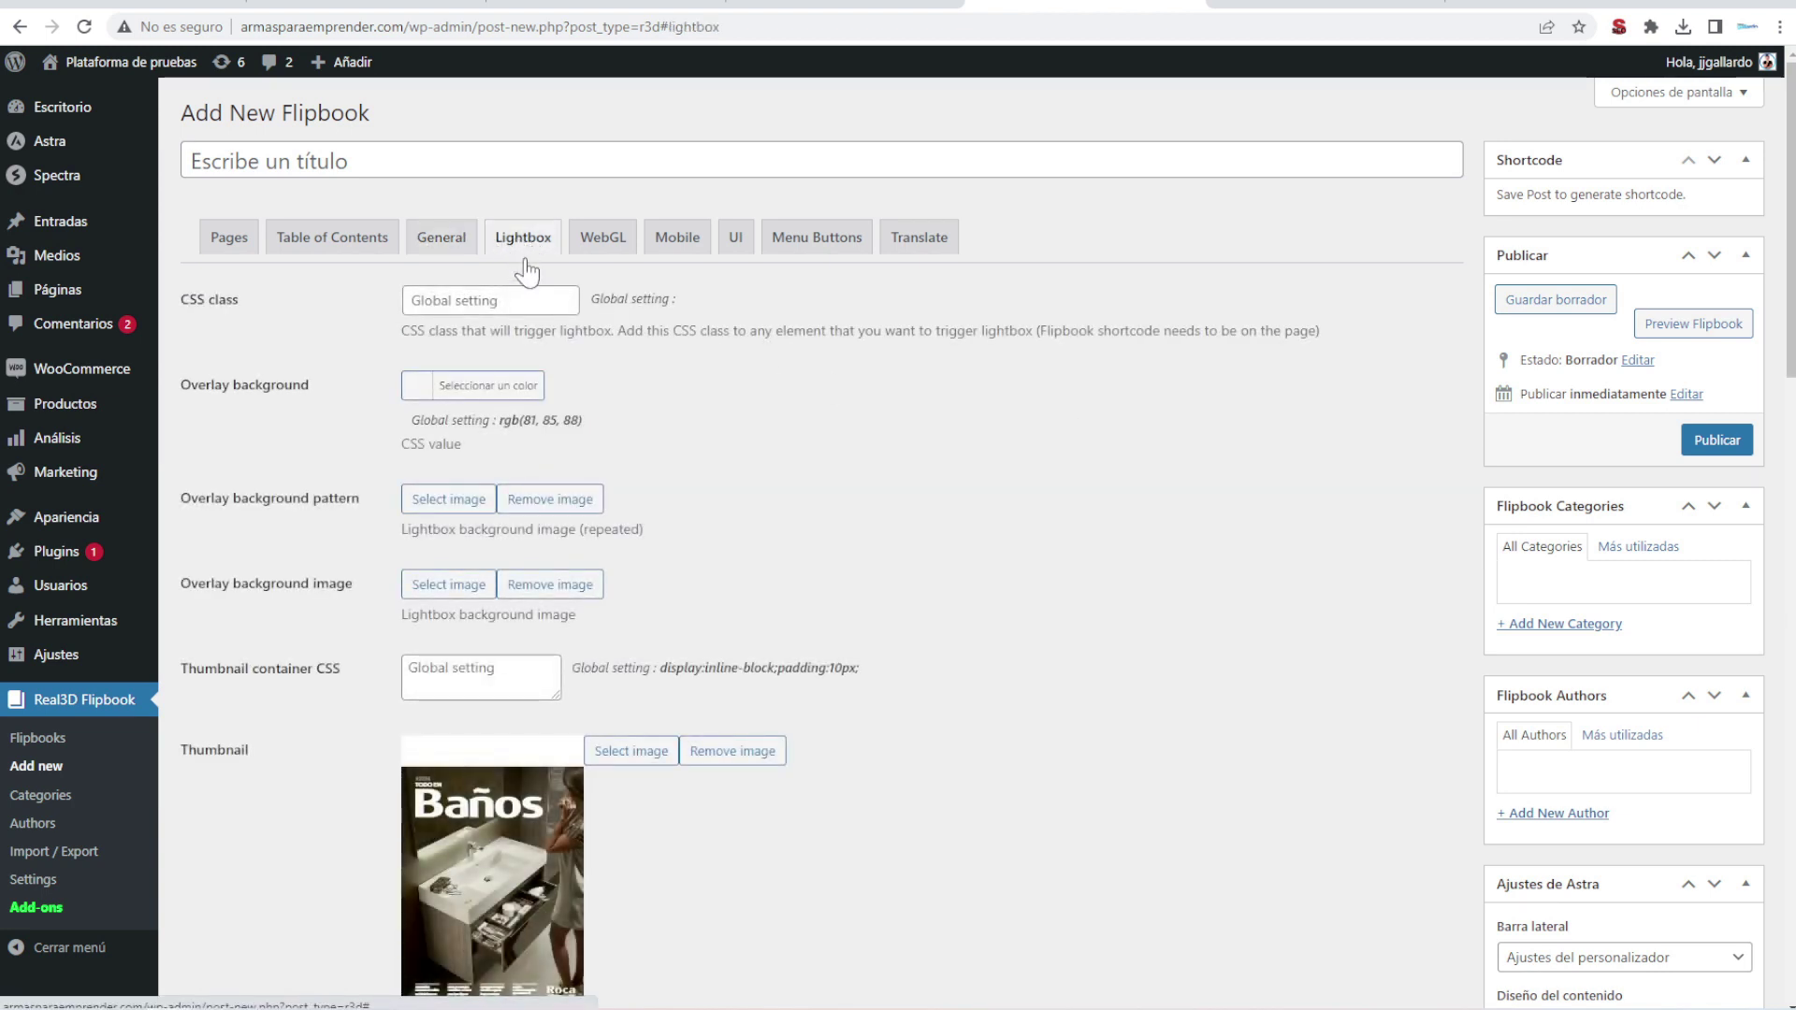
{"action": "left_click", "coordinate": [603, 240]}
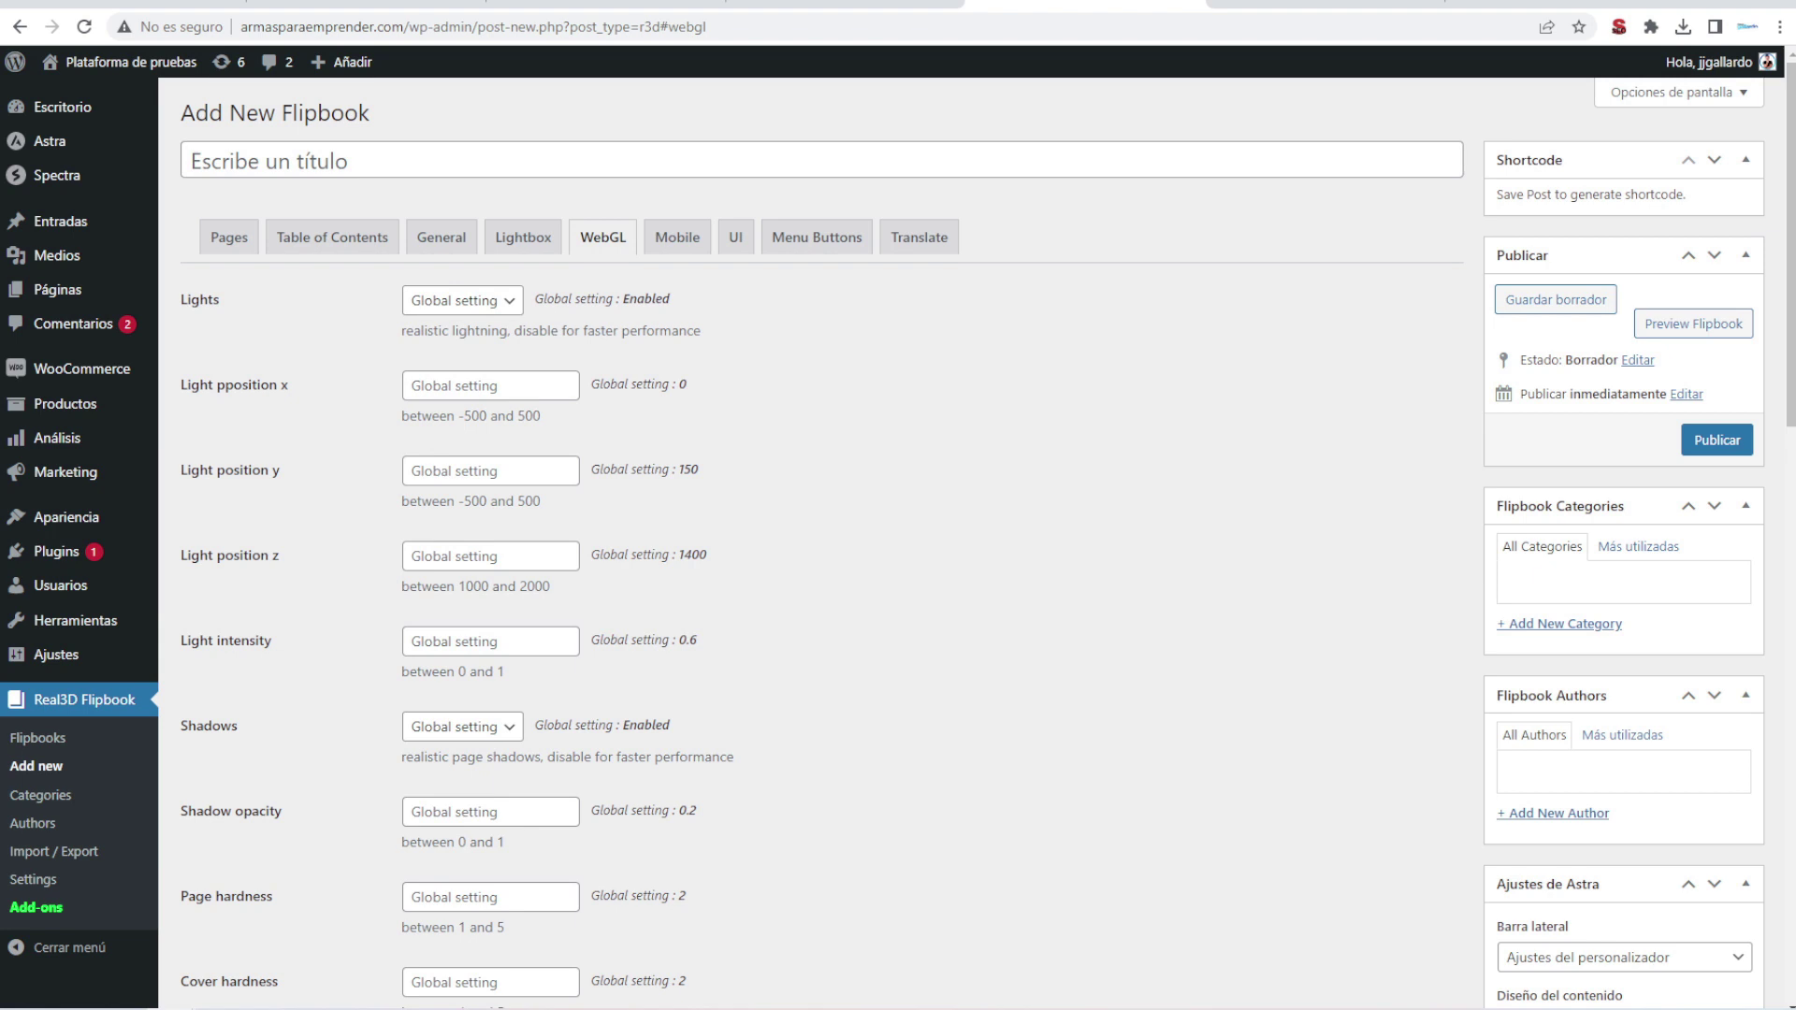
{"action": "left_click", "coordinate": [681, 245]}
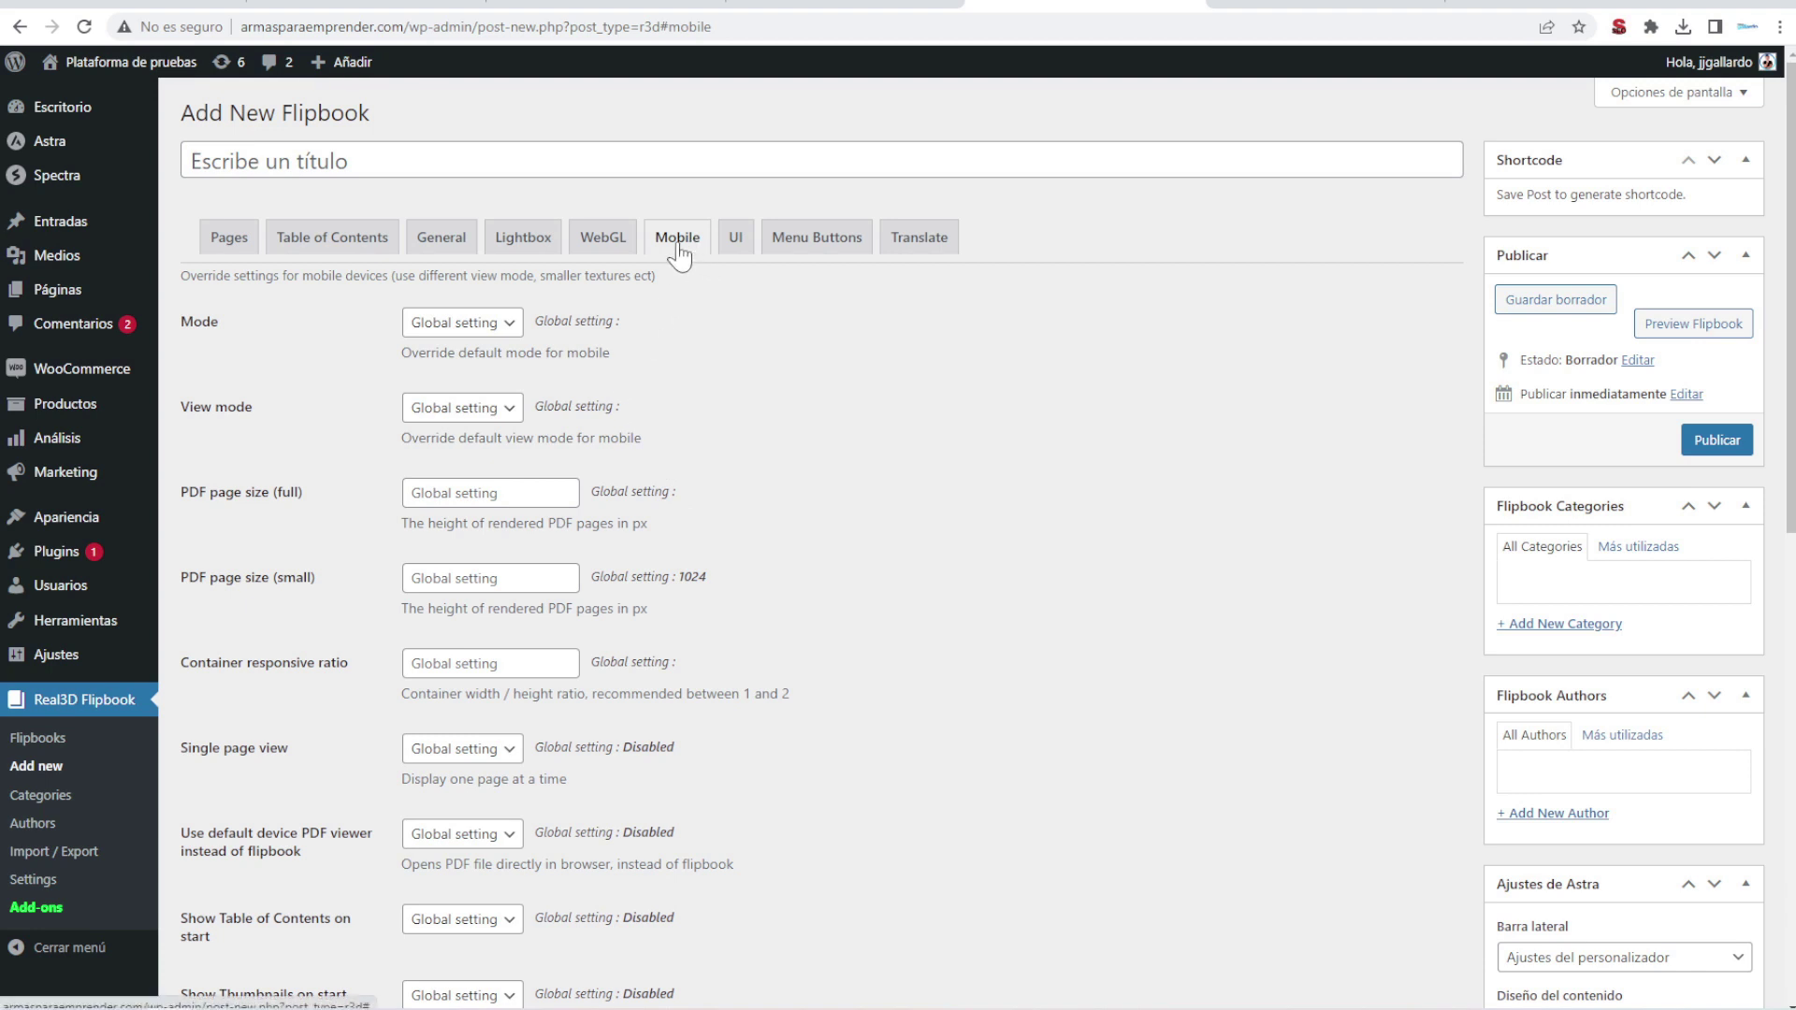
Translate the Print label as "Imprimir" and the Print left page label as "Imprimir página izquierda".
{"action": "left_click", "coordinate": [922, 248]}
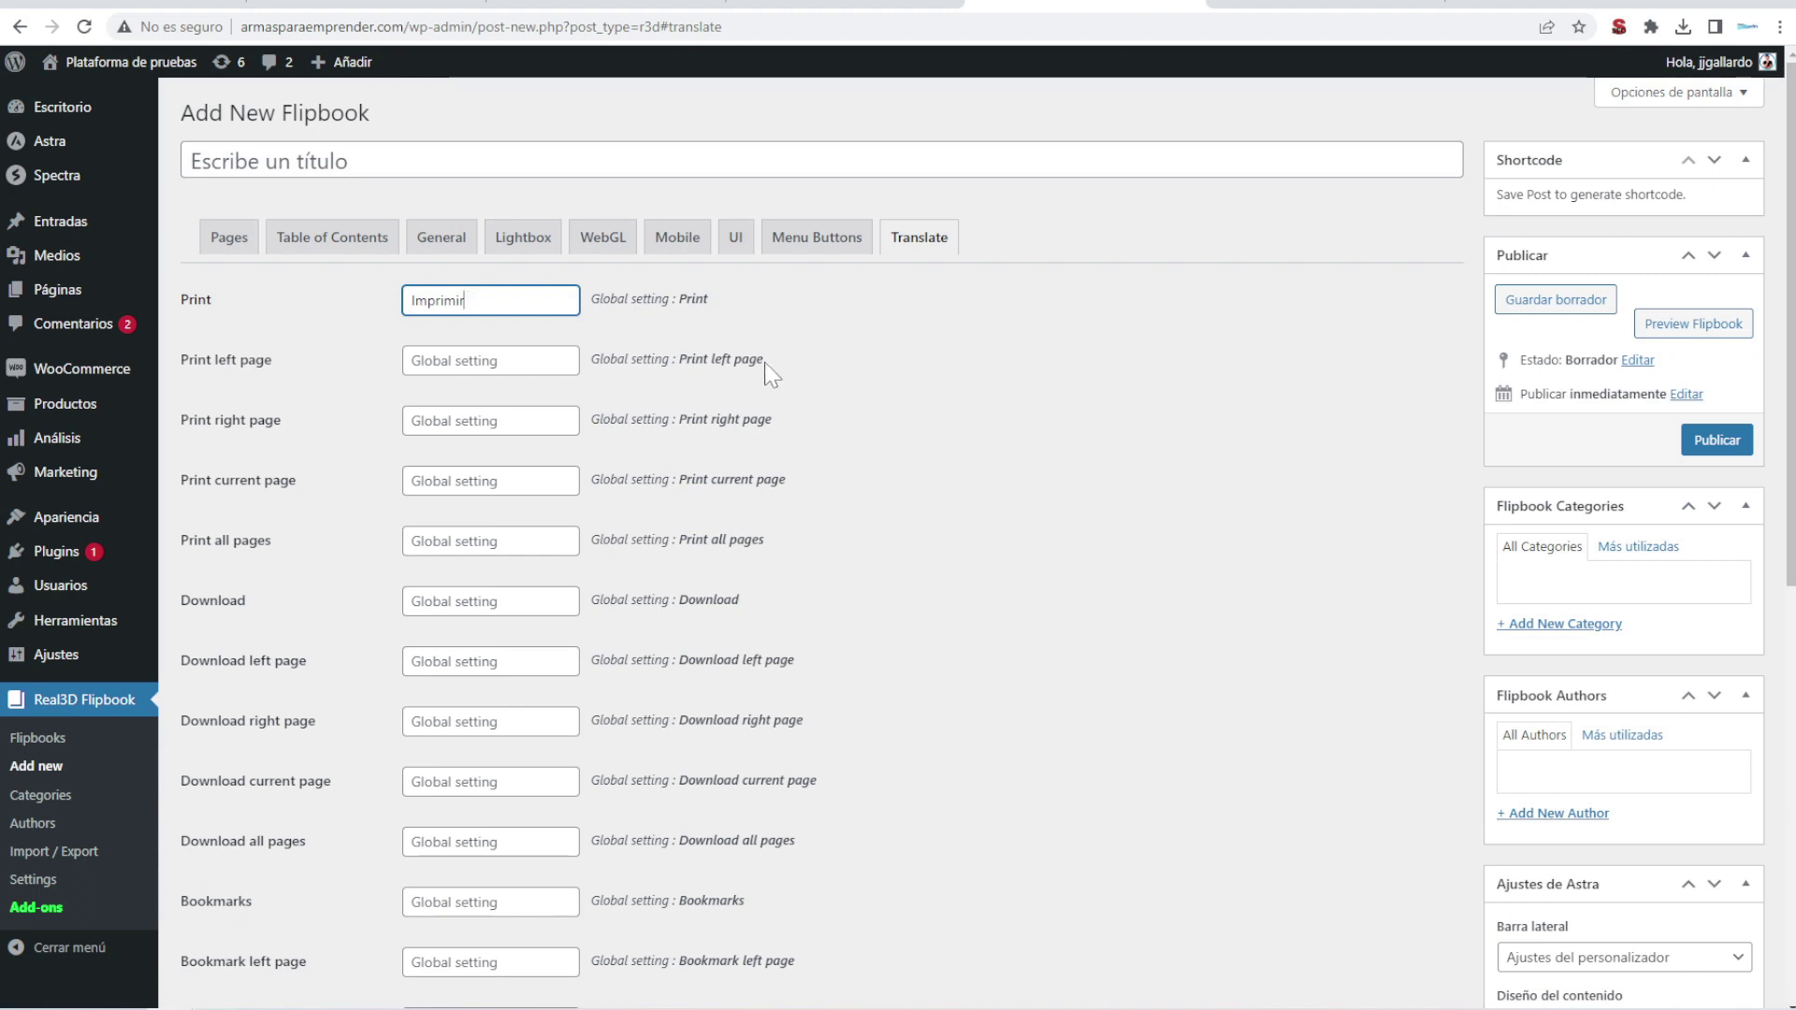
{"action": "key", "text": "Tab"}
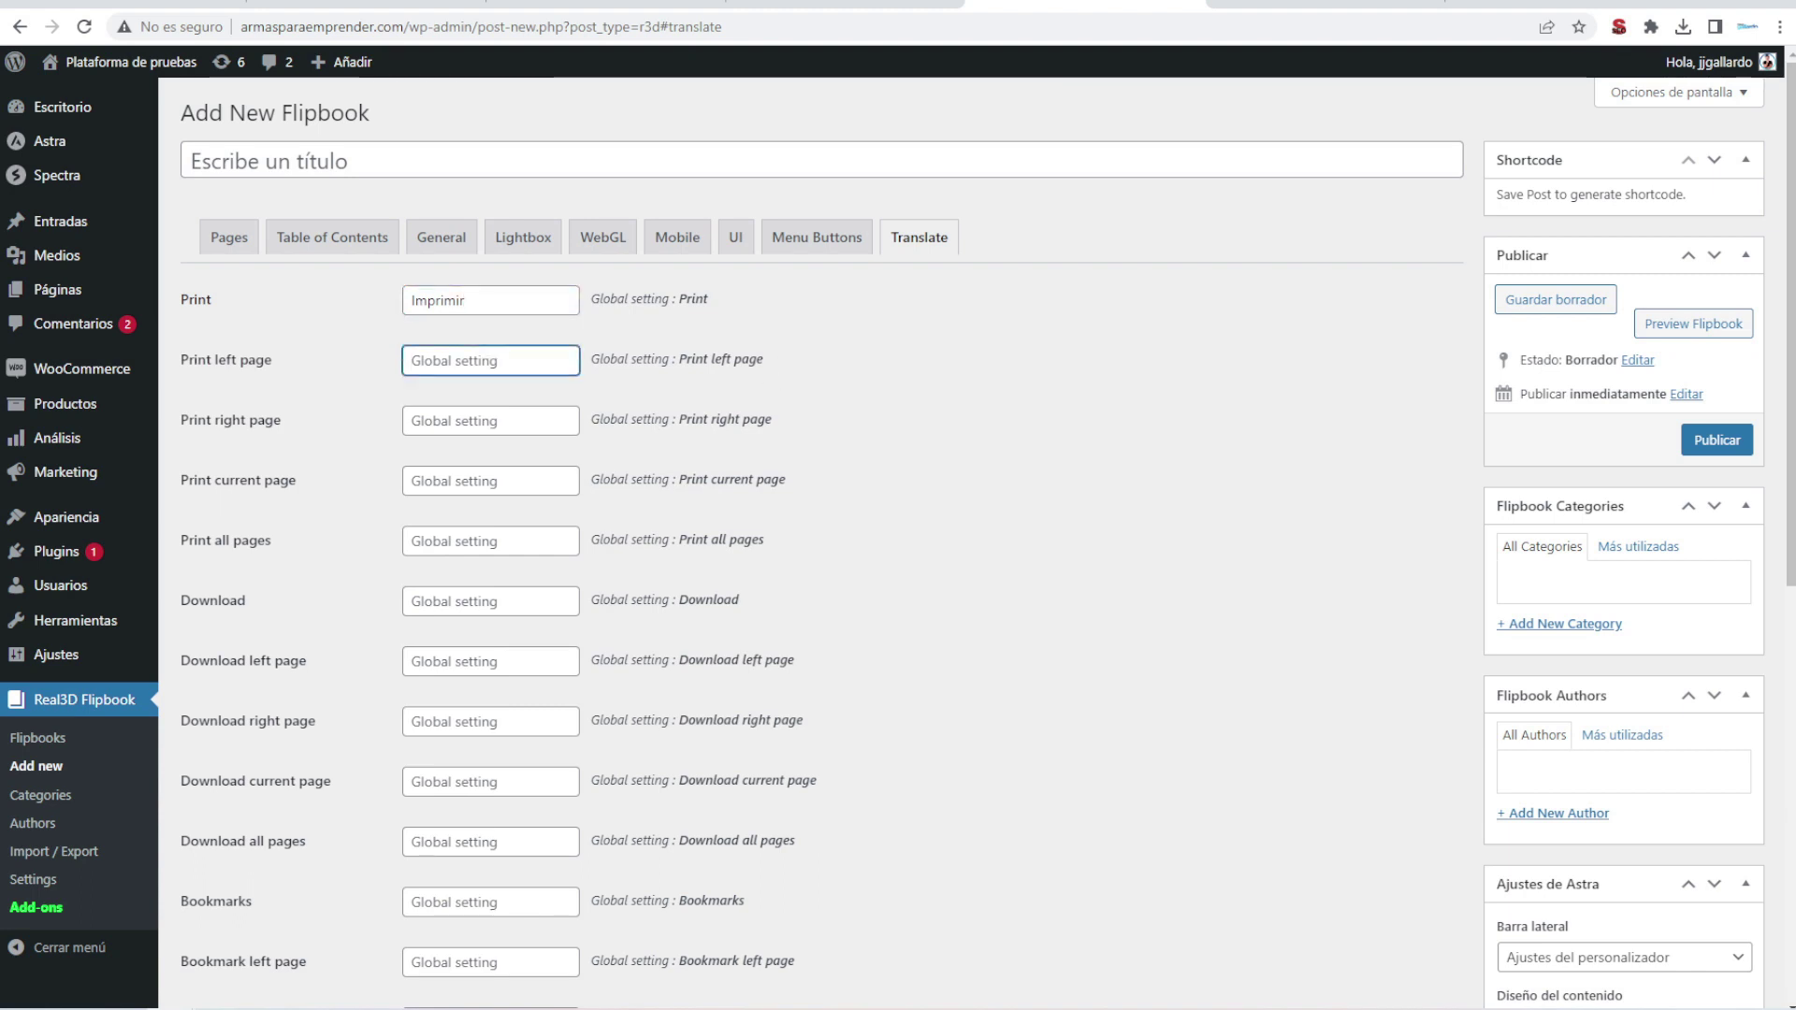
{"action": "type", "text": "Imprimir página izquierda"}
{"action": "scroll", "coordinate": [758, 585], "scroll_direction": "down", "scroll_amount": 3}
{"action": "scroll", "coordinate": [745, 593], "scroll_direction": "up", "scroll_amount": 3}
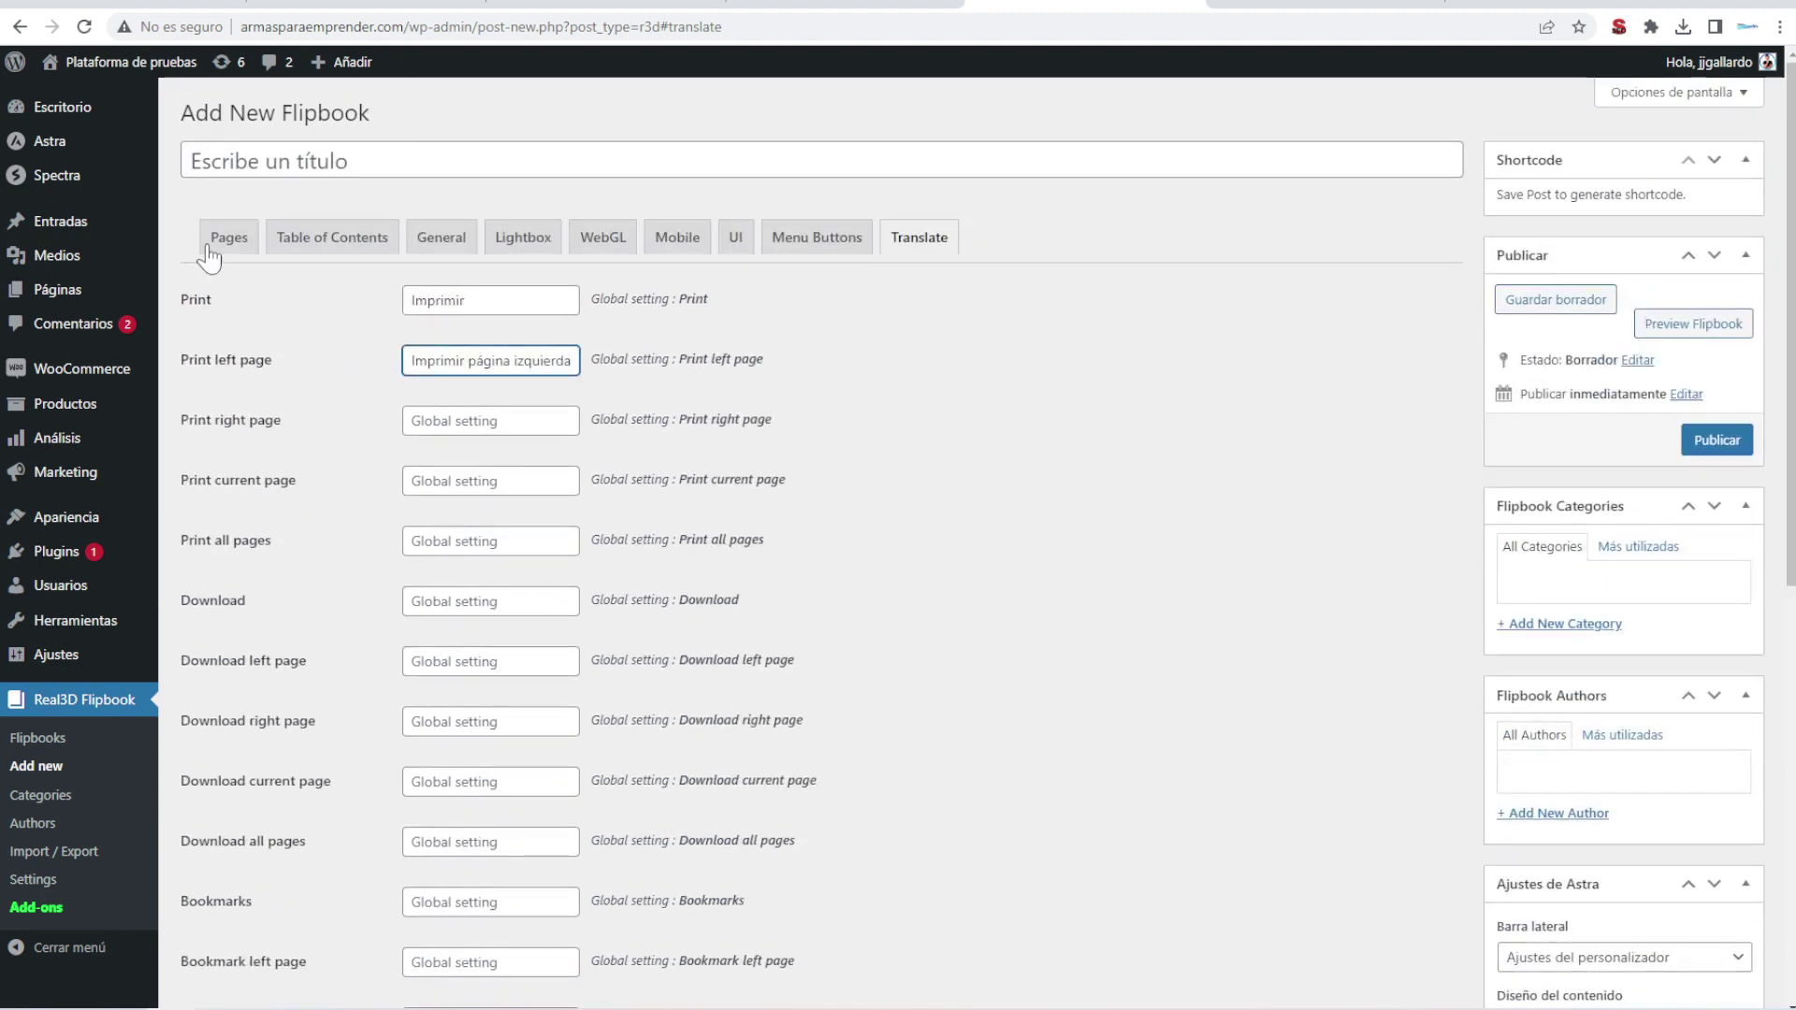
Title the flipbook "Mi primer pdf" and publish it.
{"action": "left_click", "coordinate": [374, 161]}
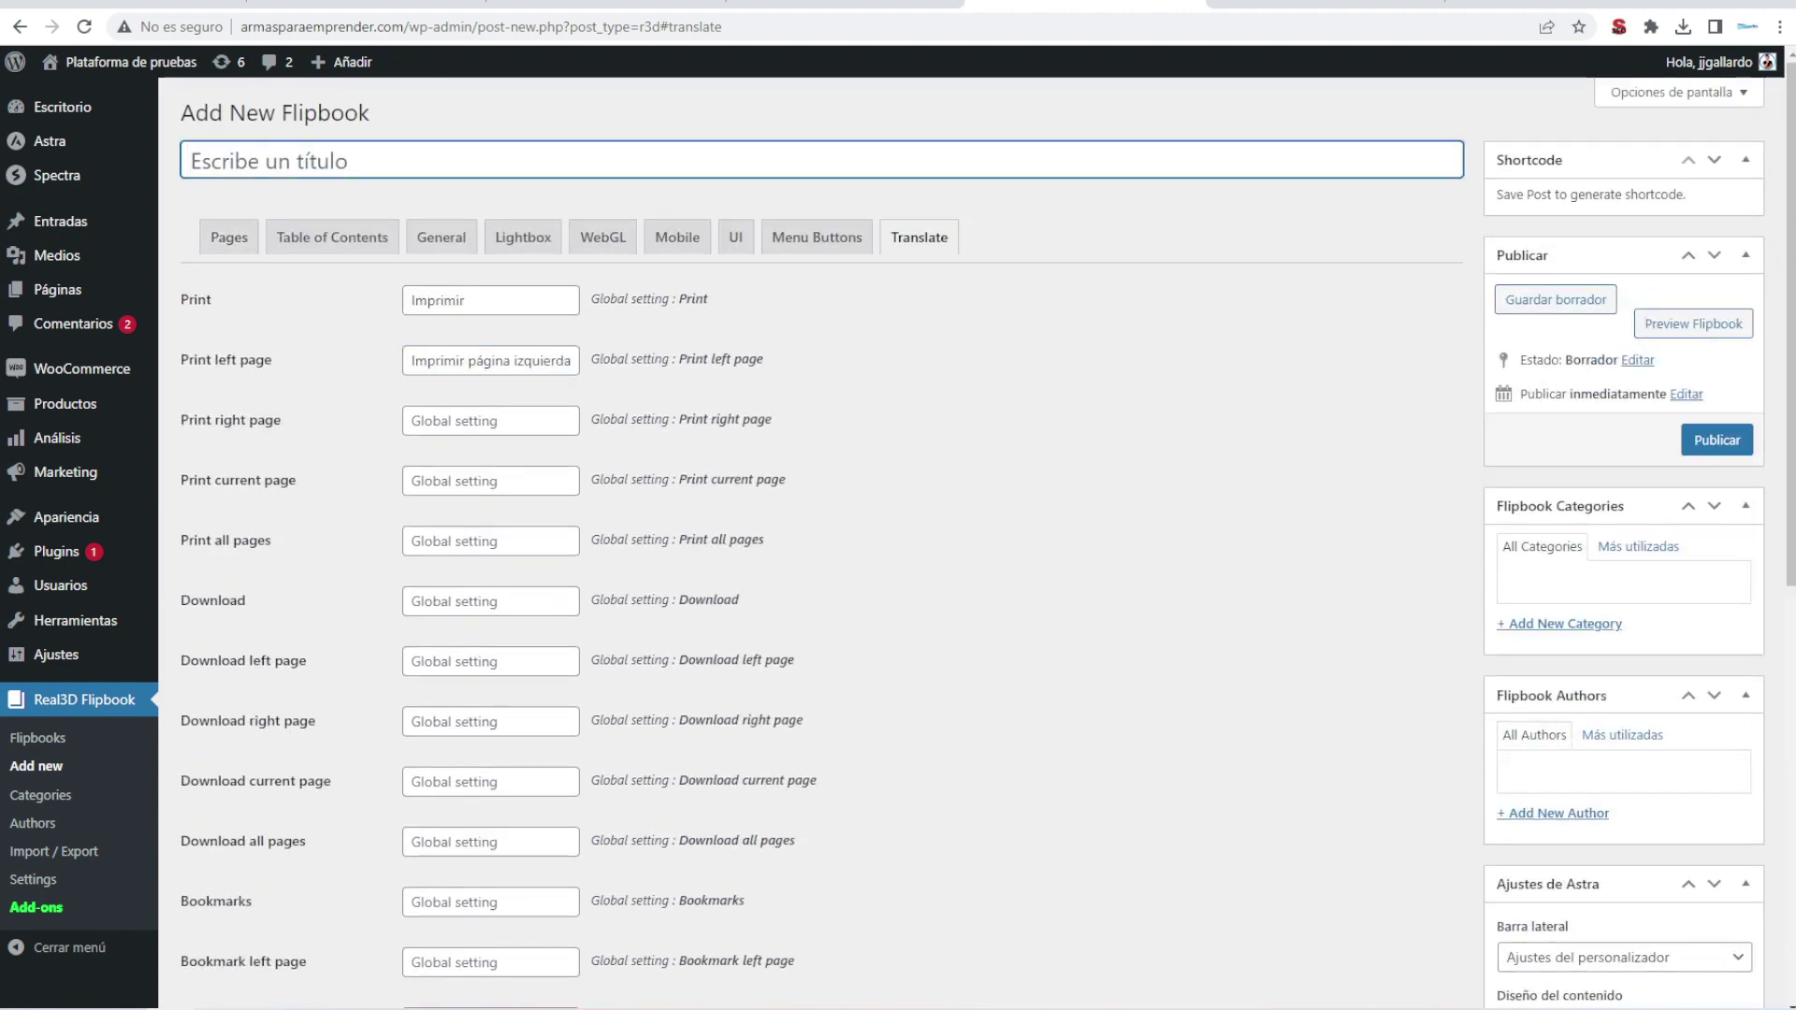
{"action": "type", "text": "Mi primer pdf"}
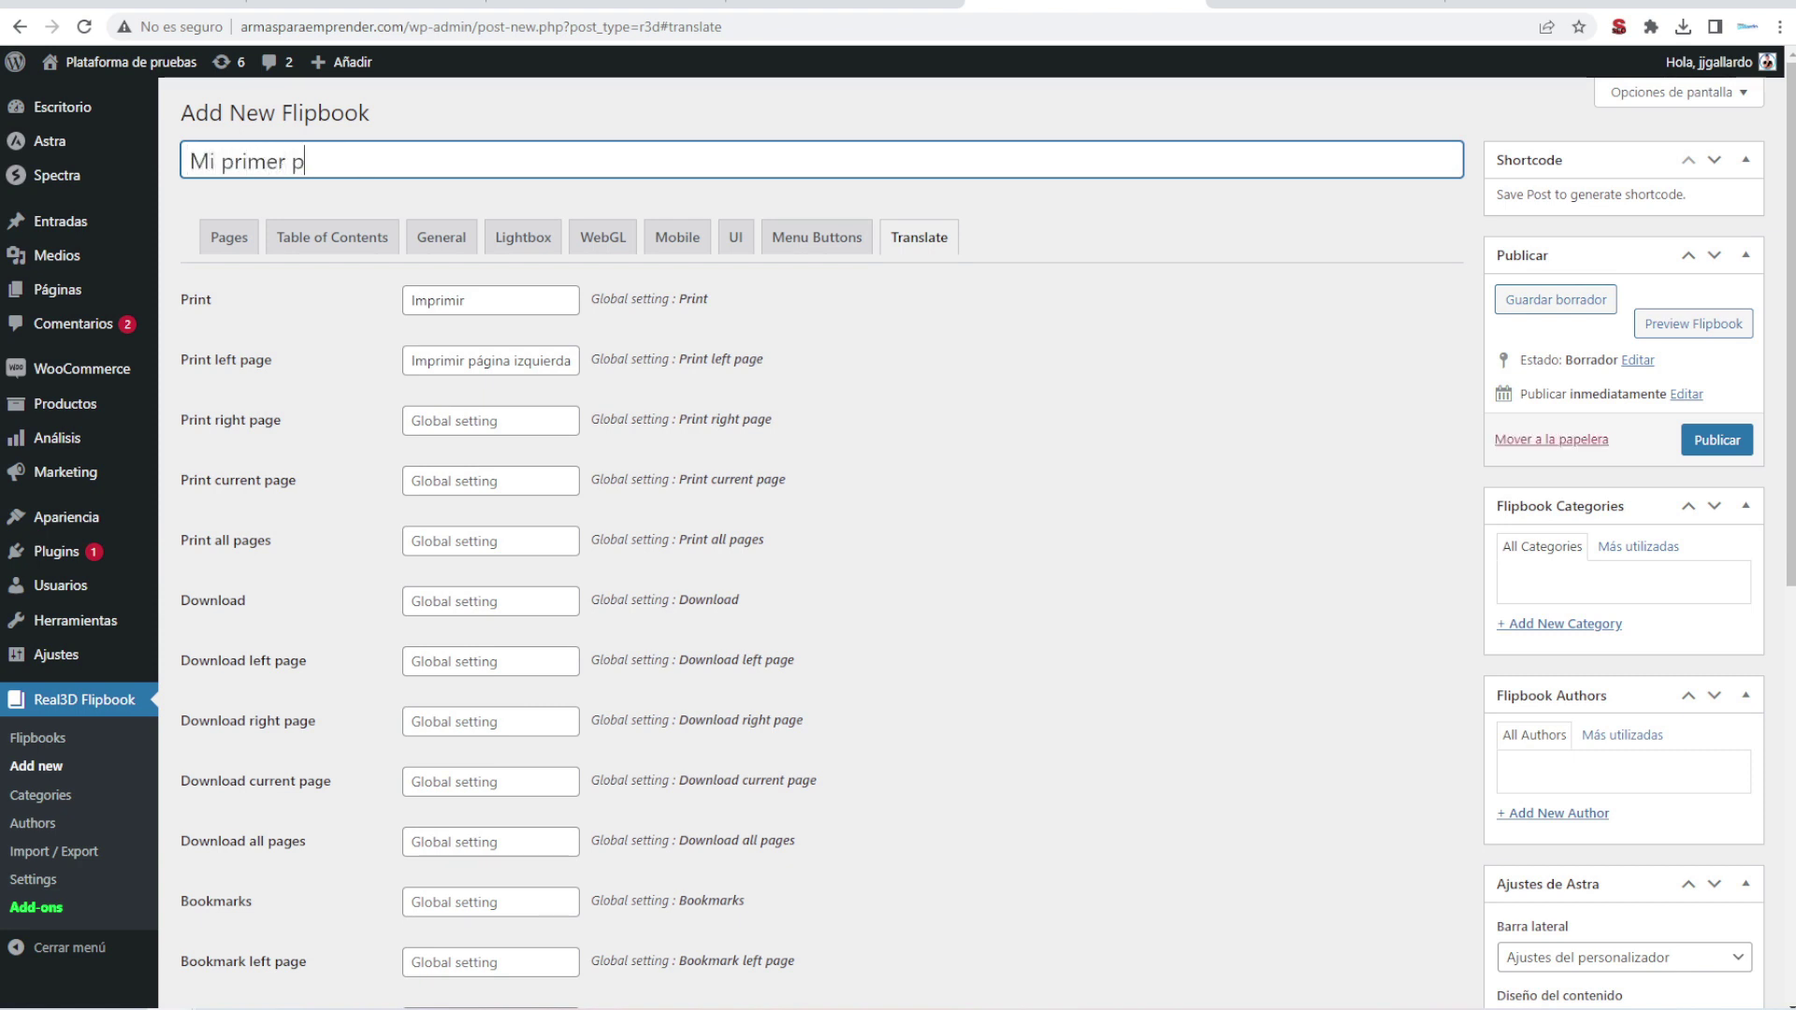
{"action": "left_click", "coordinate": [1713, 440]}
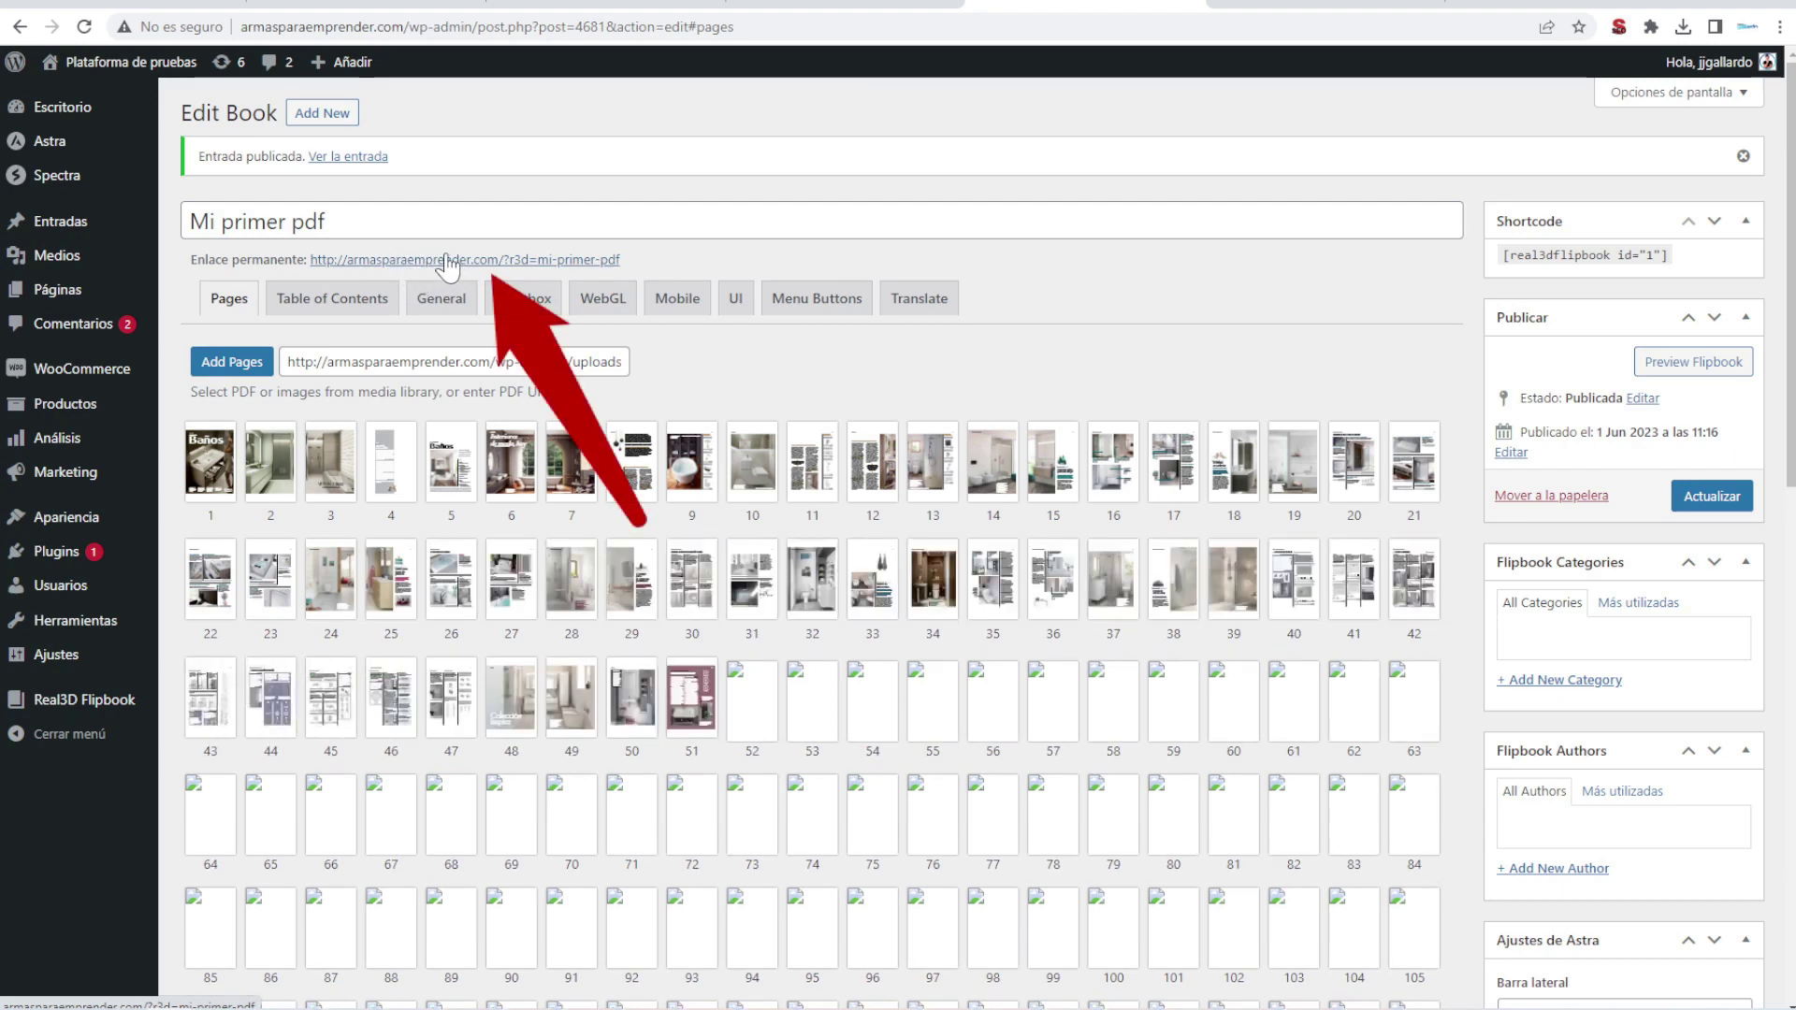
{"action": "left_click_drag", "start_coordinate": [1670, 255], "coordinate": [1501, 257]}
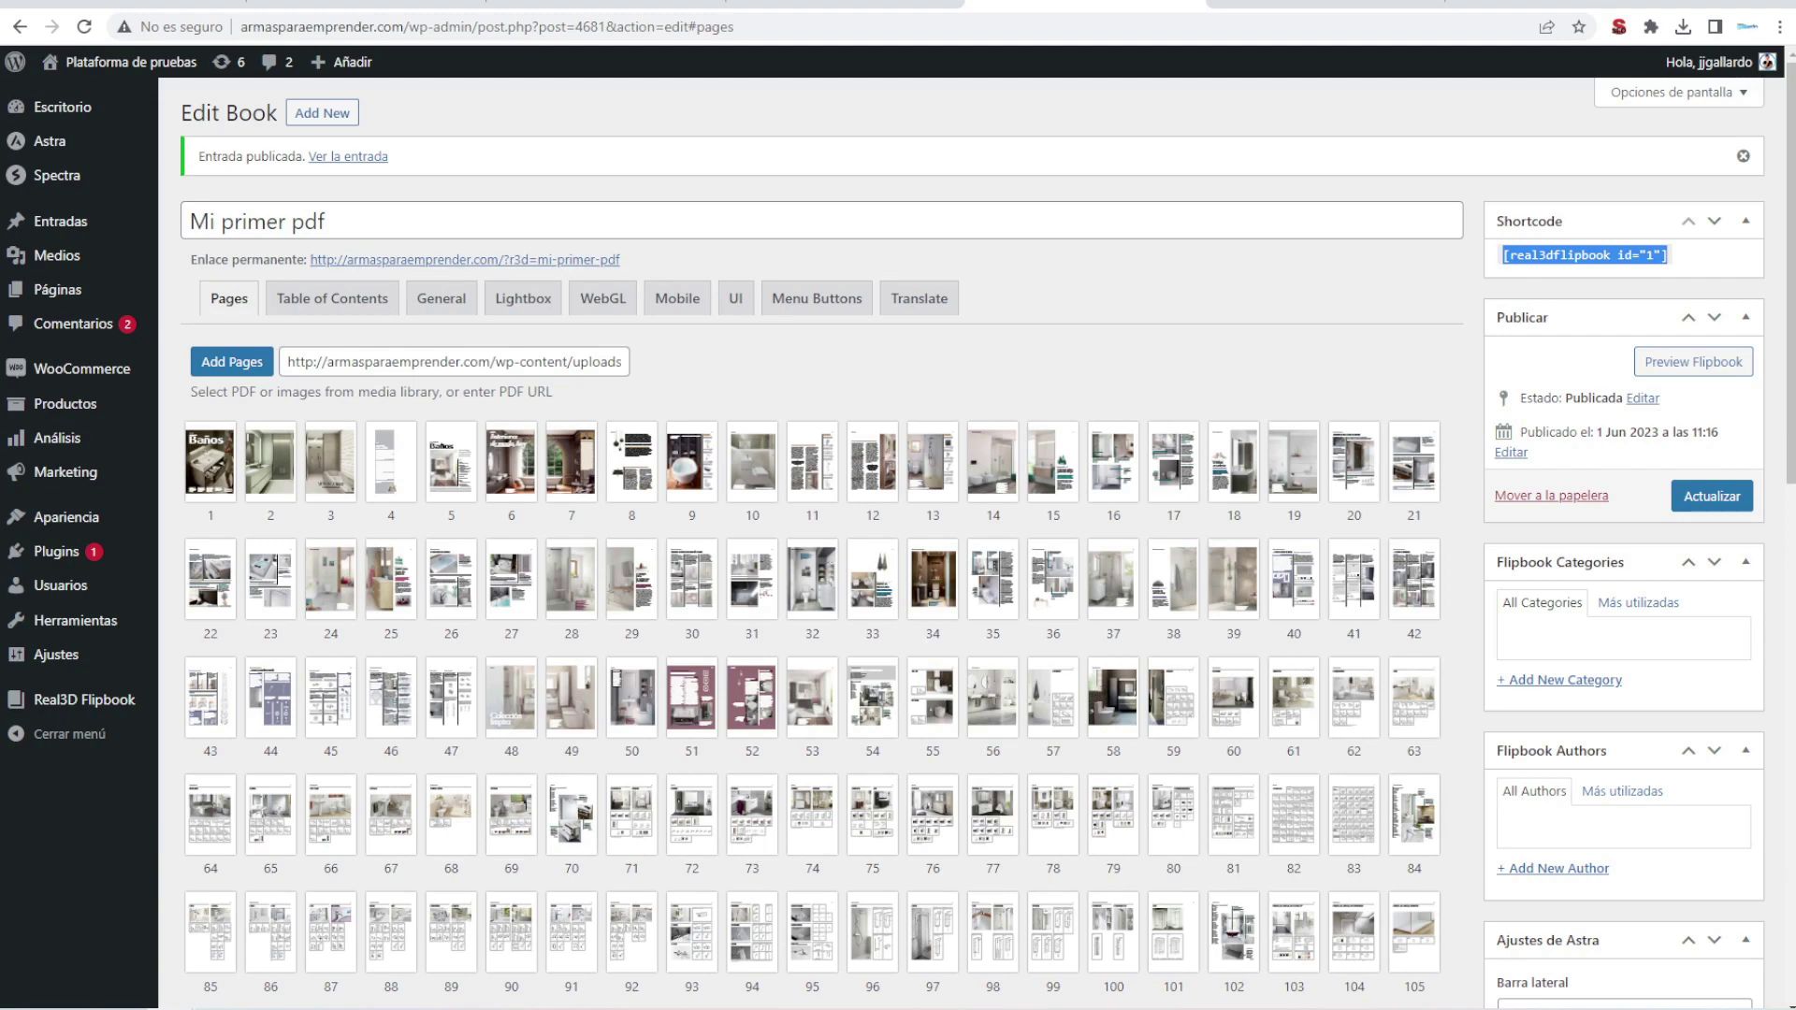
View the published flipbook through its permalink and page forward to pages 6-7.
{"action": "left_click", "coordinate": [433, 261]}
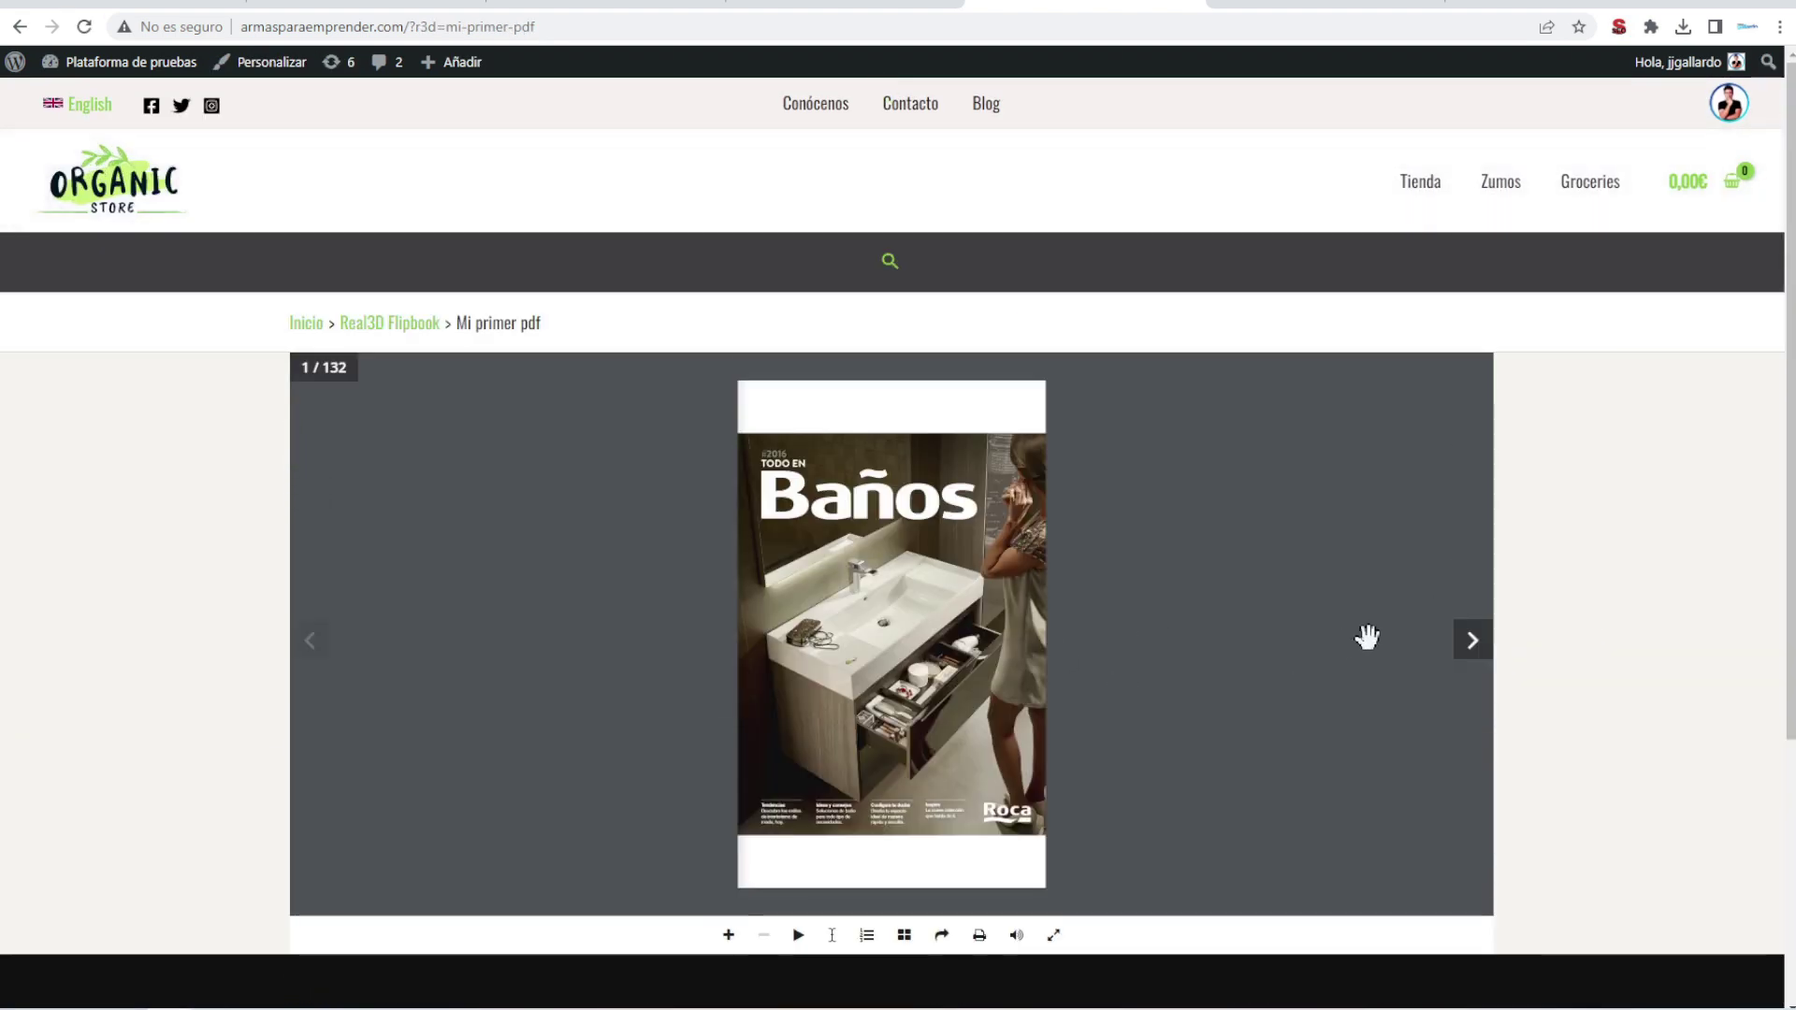
{"action": "left_click", "coordinate": [1471, 643]}
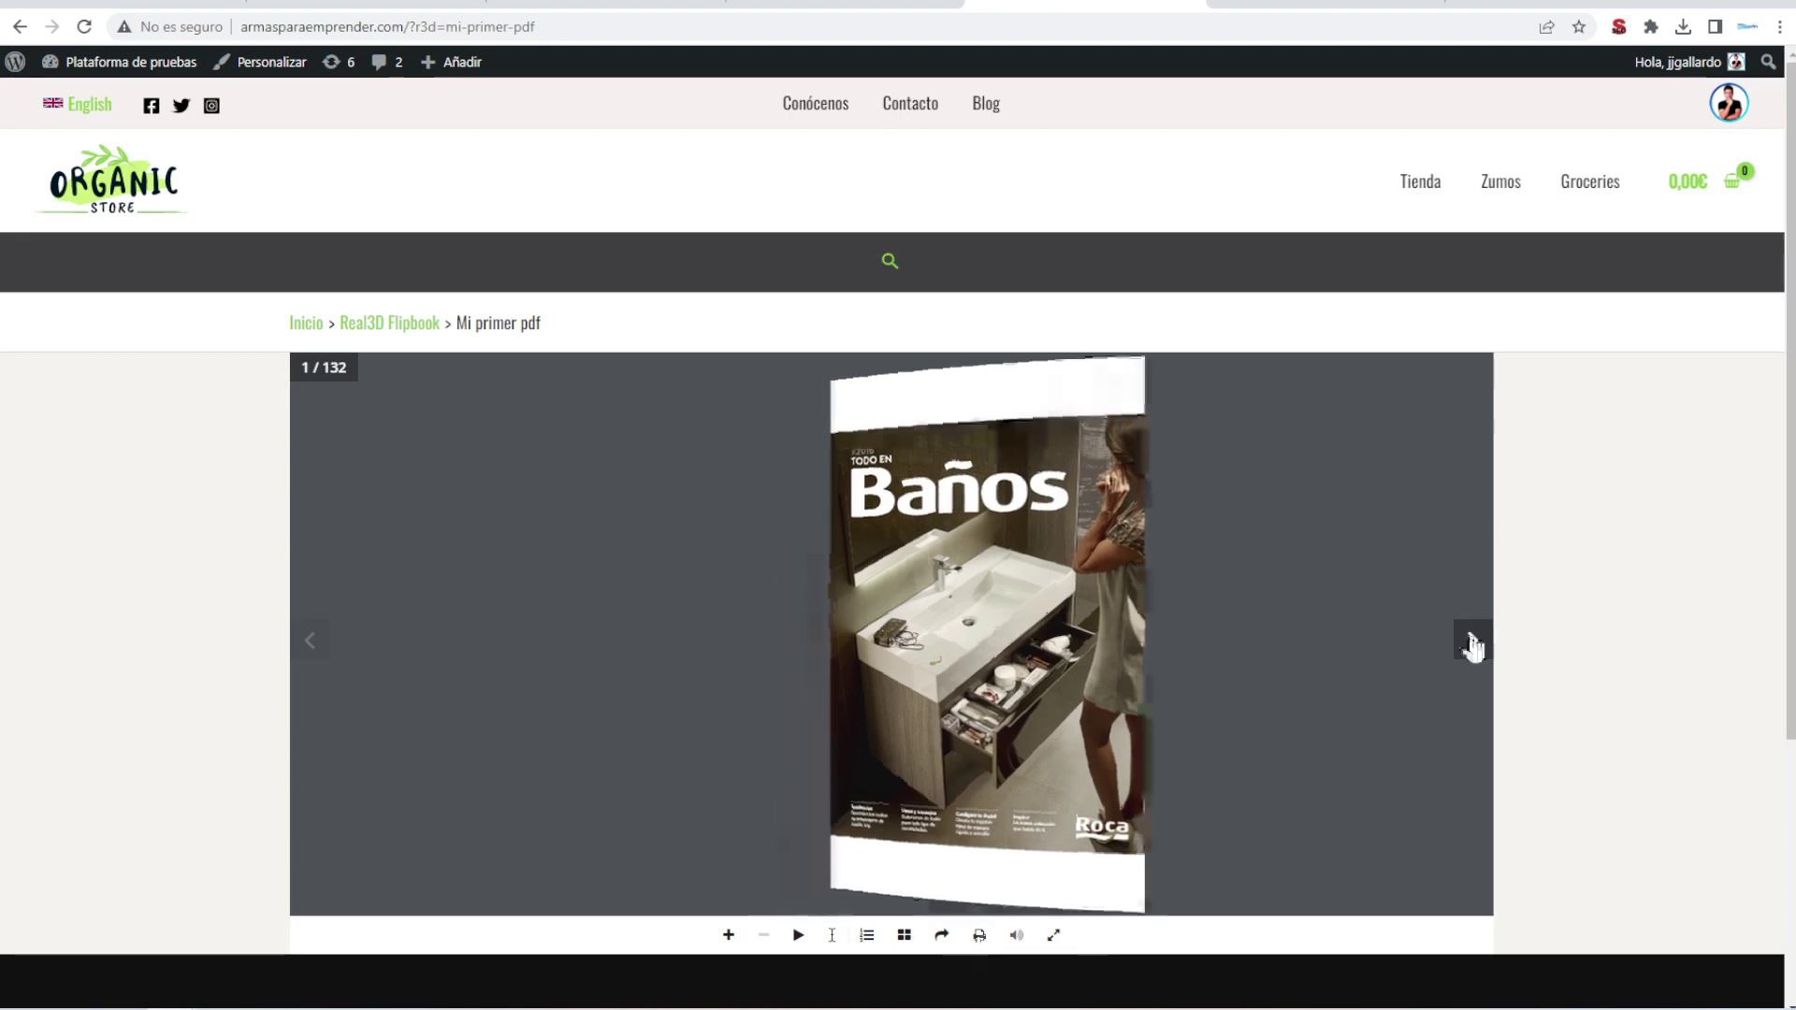
{"action": "left_click", "coordinate": [1471, 644]}
{"action": "left_click", "coordinate": [1472, 644]}
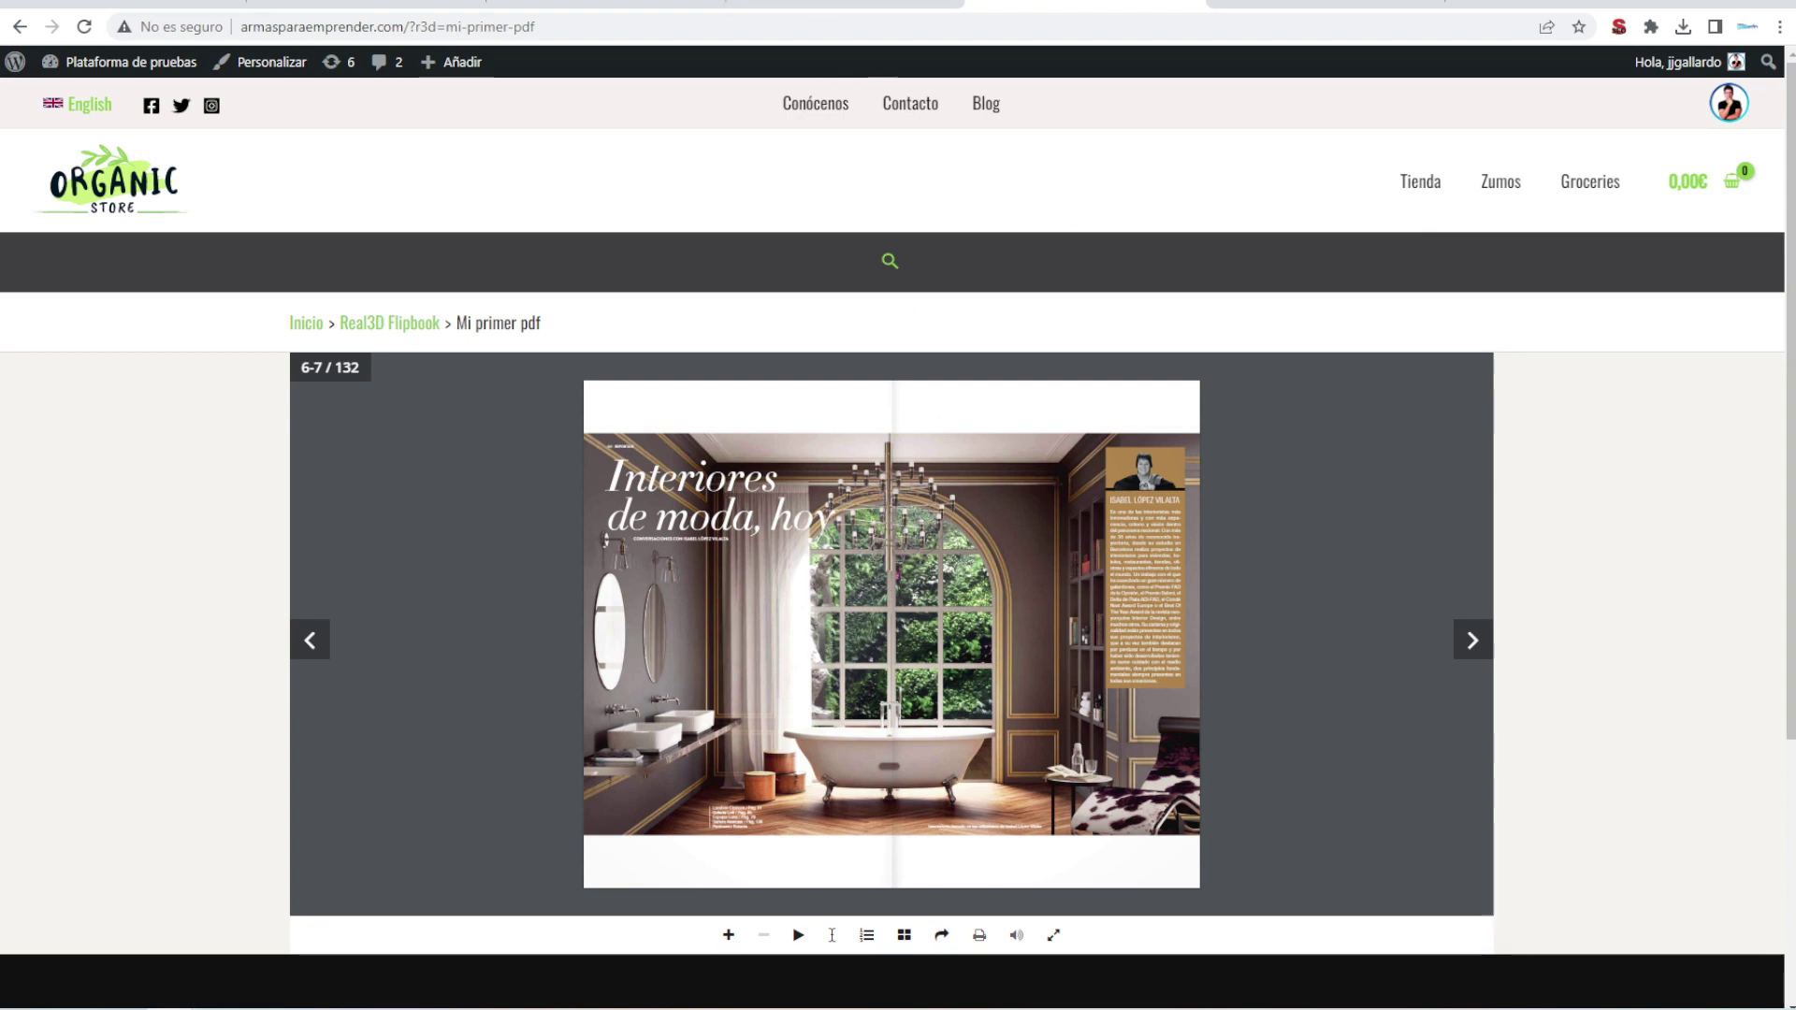
{"action": "scroll", "coordinate": [675, 611], "scroll_direction": "down", "scroll_amount": 3}
{"action": "scroll", "coordinate": [754, 177], "scroll_direction": "up", "scroll_amount": 3}
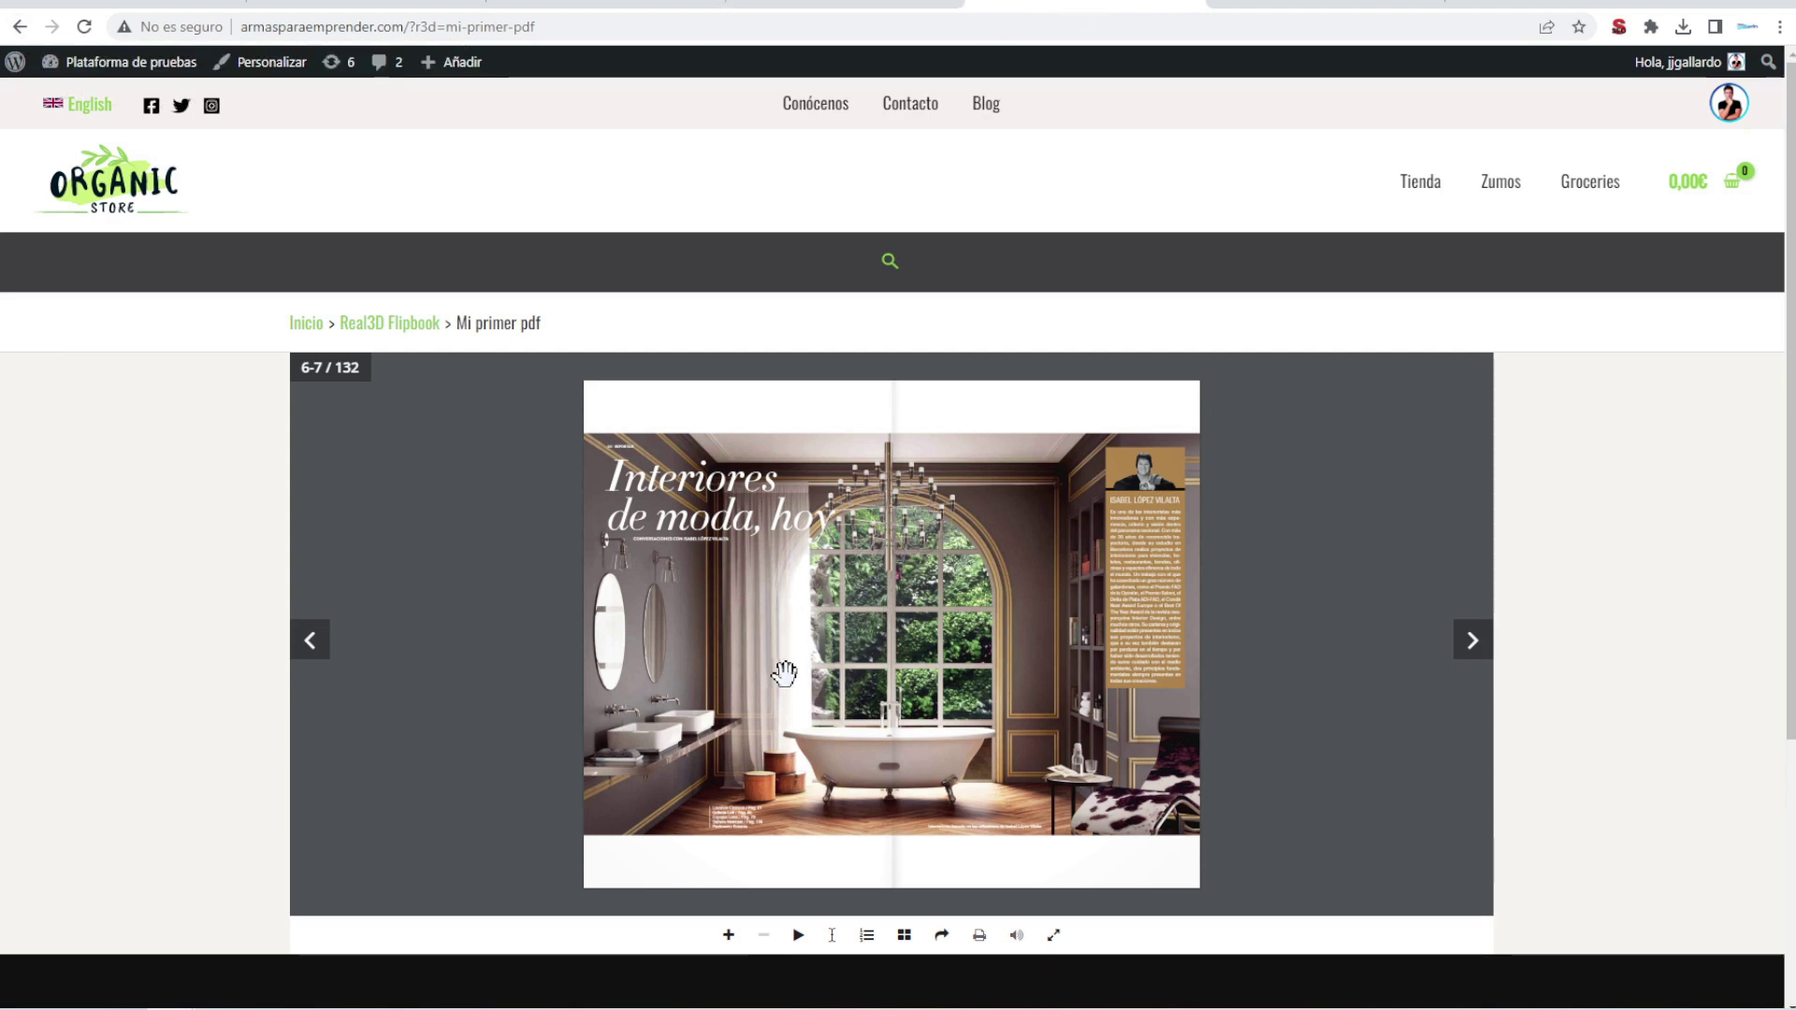
Return to the flipbook's edit page and copy its shortcode [real3dflipbook id="1"].
{"action": "left_click", "coordinate": [18, 28]}
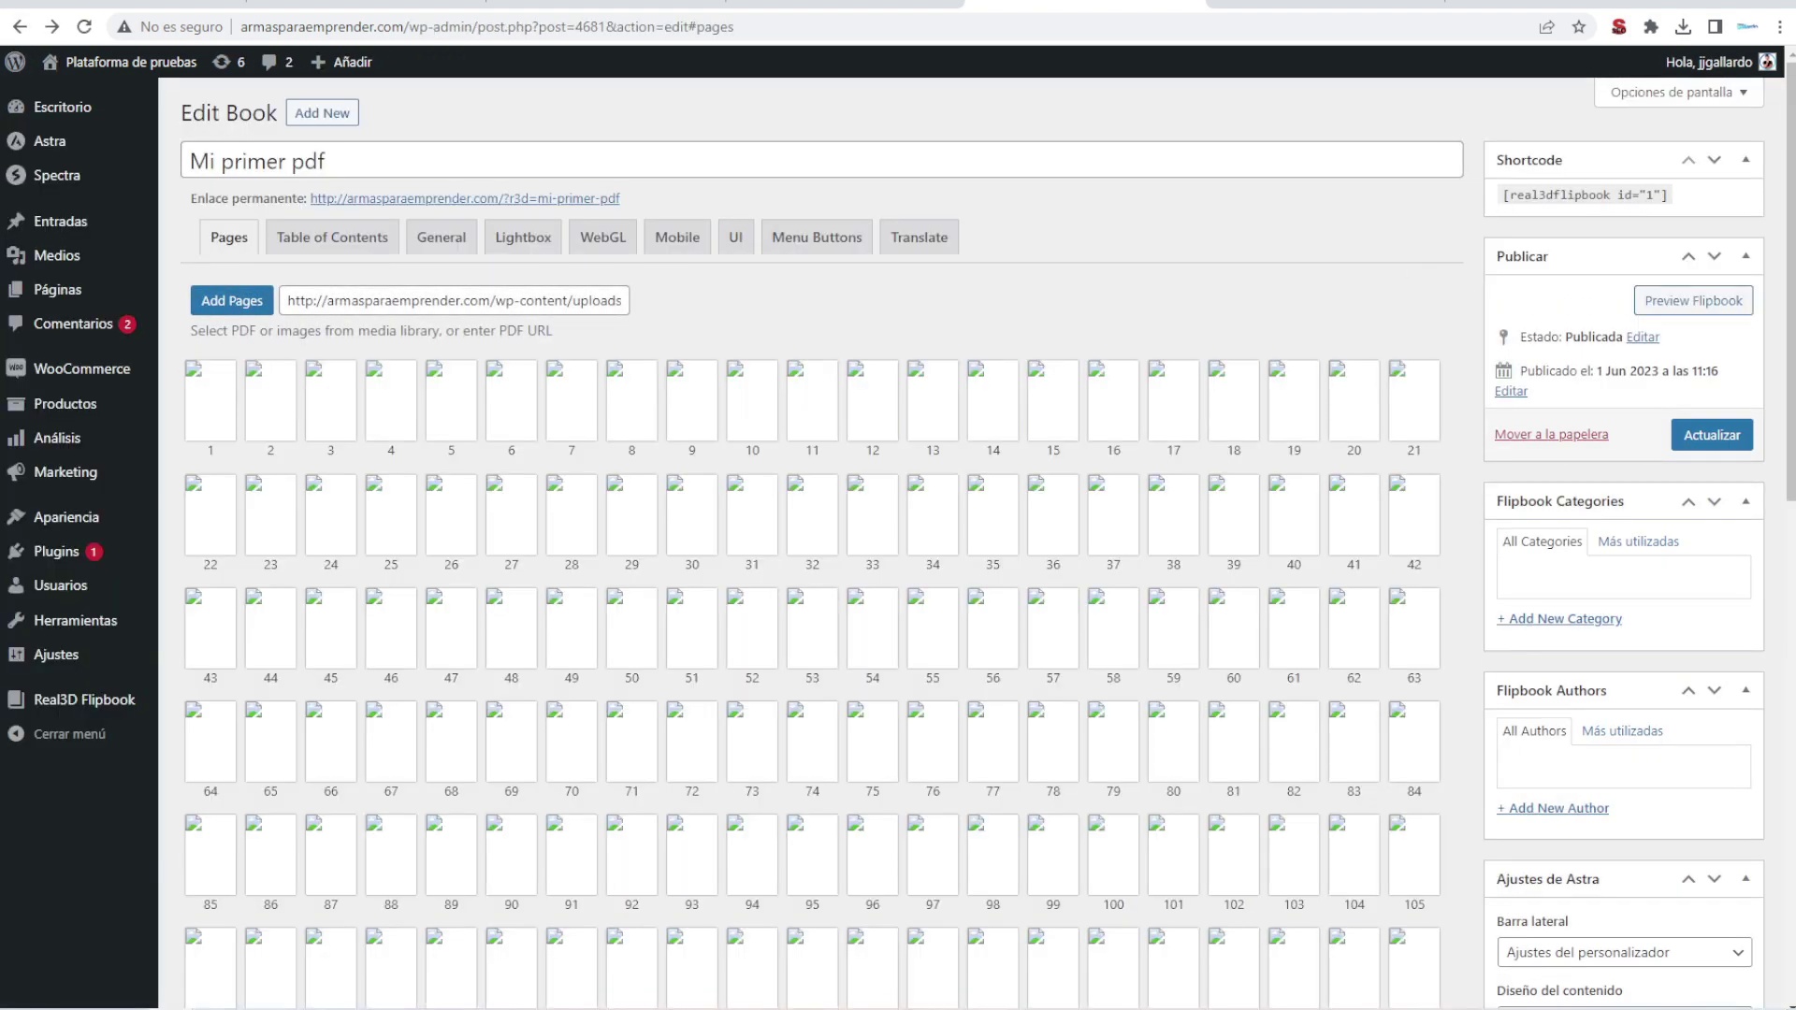
{"action": "left_click", "coordinate": [1586, 194]}
{"action": "right_click", "coordinate": [1593, 192]}
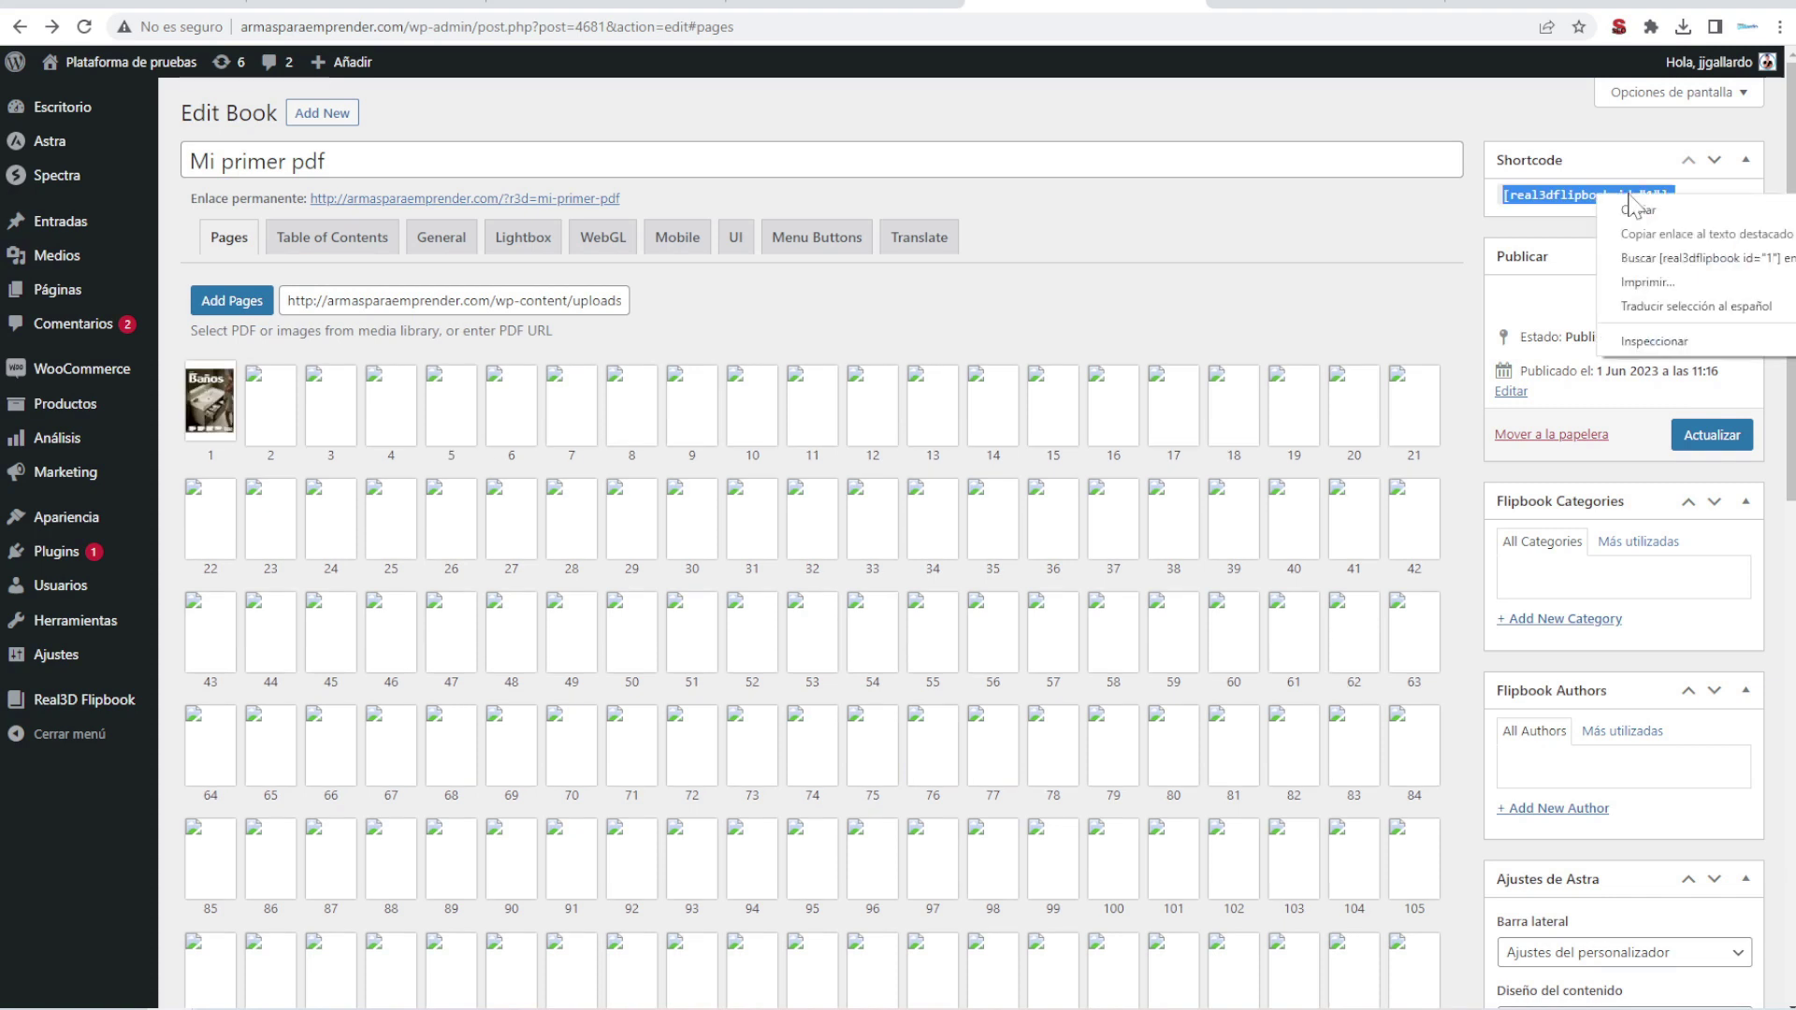
Open the site's home page in a new browser tab and start editing that page.
{"action": "right_click", "coordinate": [99, 58]}
{"action": "left_click", "coordinate": [150, 73]}
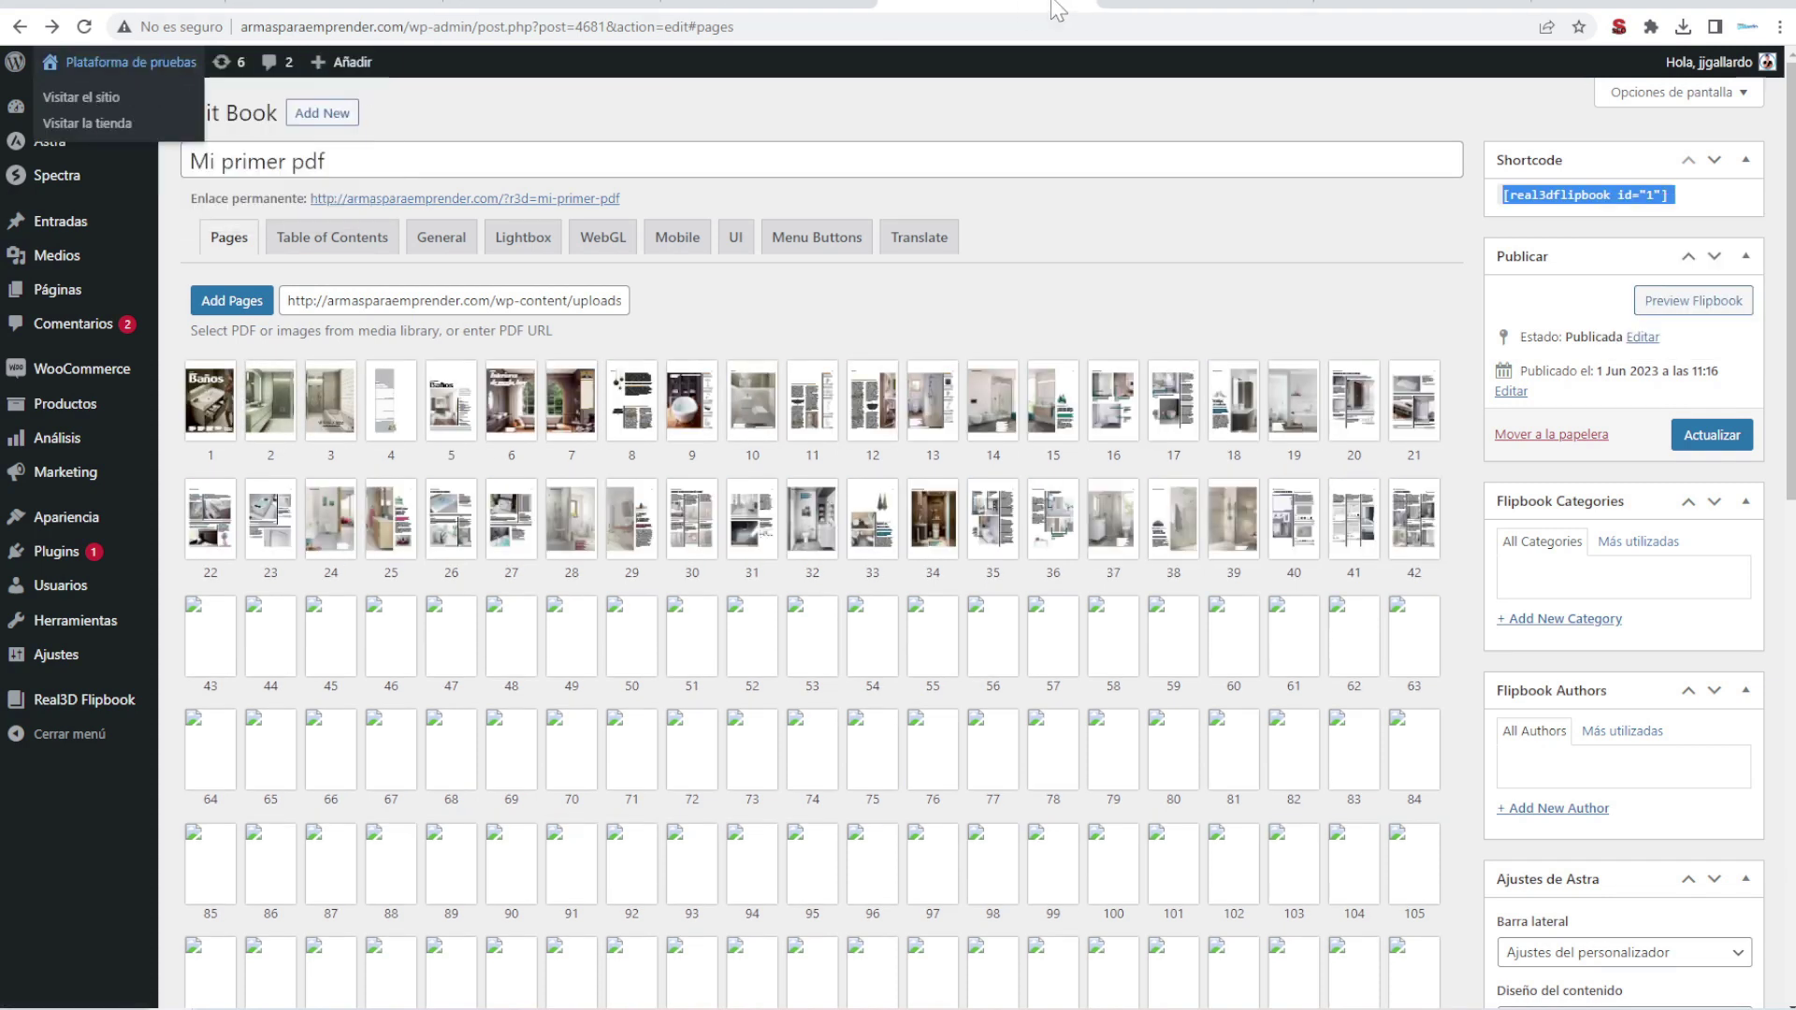
{"action": "key", "text": "ctrl+Tab"}
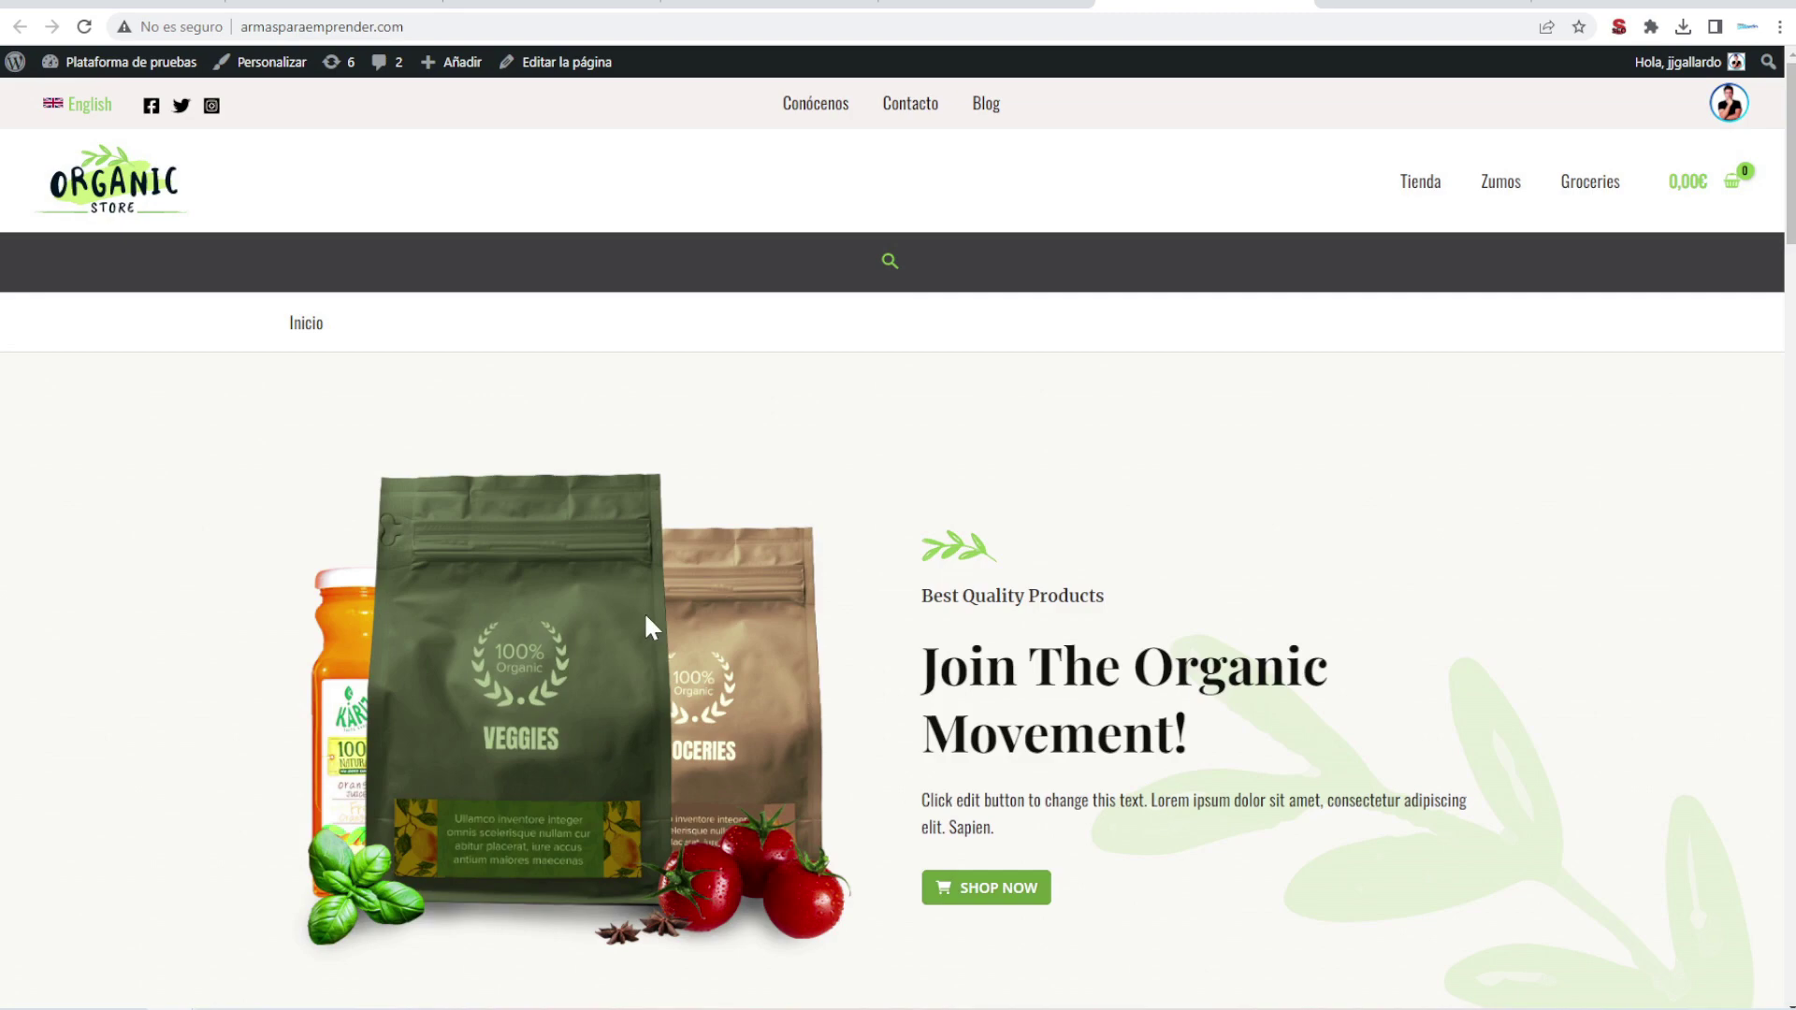
{"action": "scroll", "coordinate": [644, 618], "scroll_direction": "down", "scroll_amount": 7}
{"action": "scroll", "coordinate": [636, 617], "scroll_direction": "up", "scroll_amount": 2}
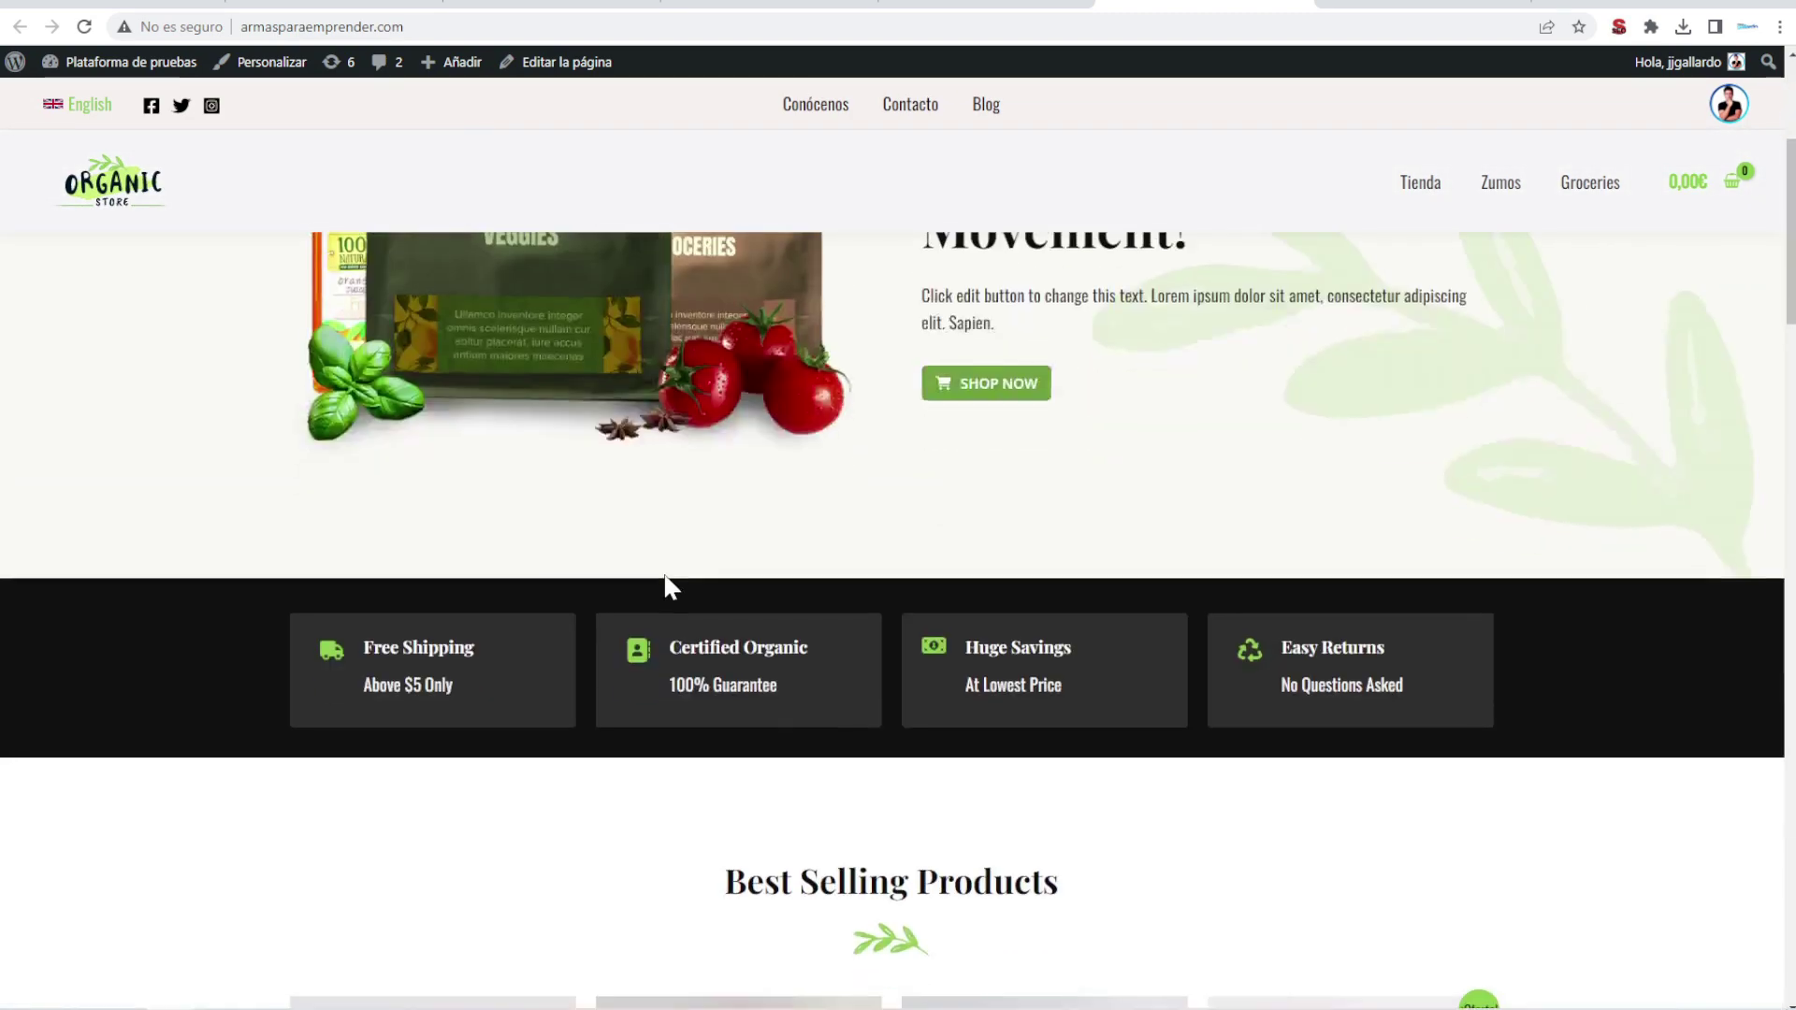
{"action": "scroll", "coordinate": [667, 586], "scroll_direction": "up", "scroll_amount": 3}
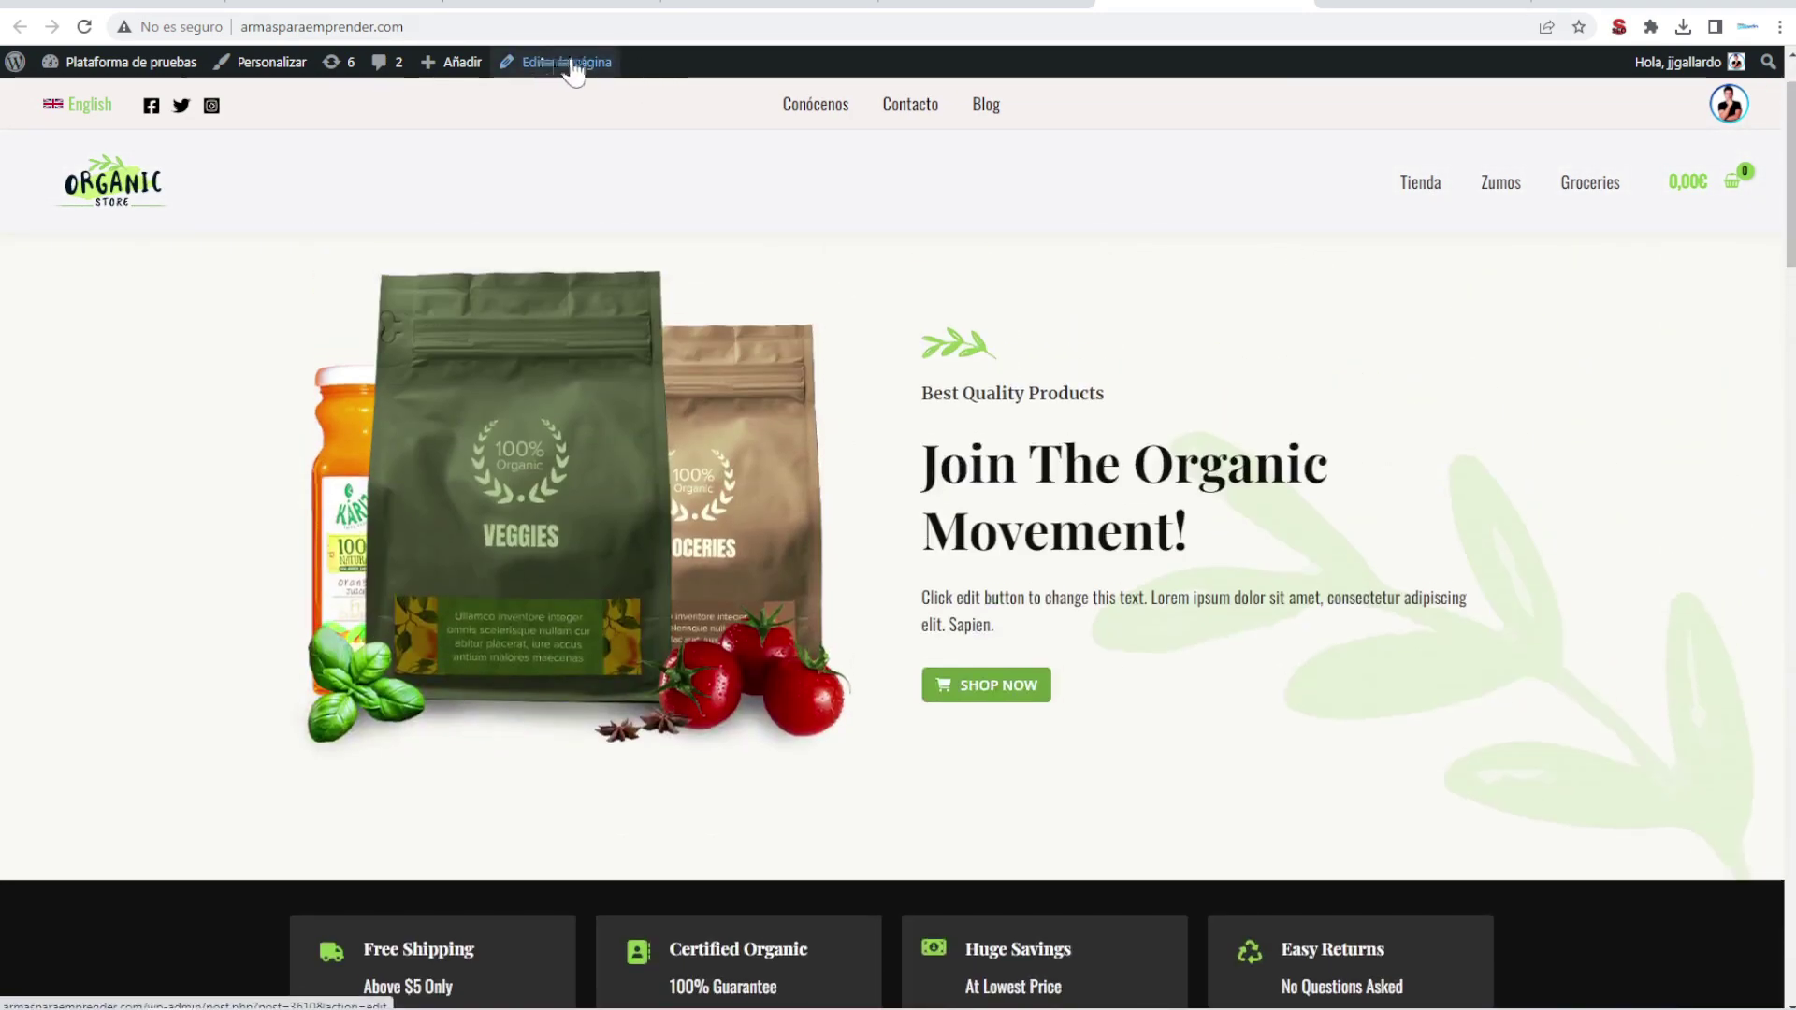
{"action": "left_click", "coordinate": [555, 62]}
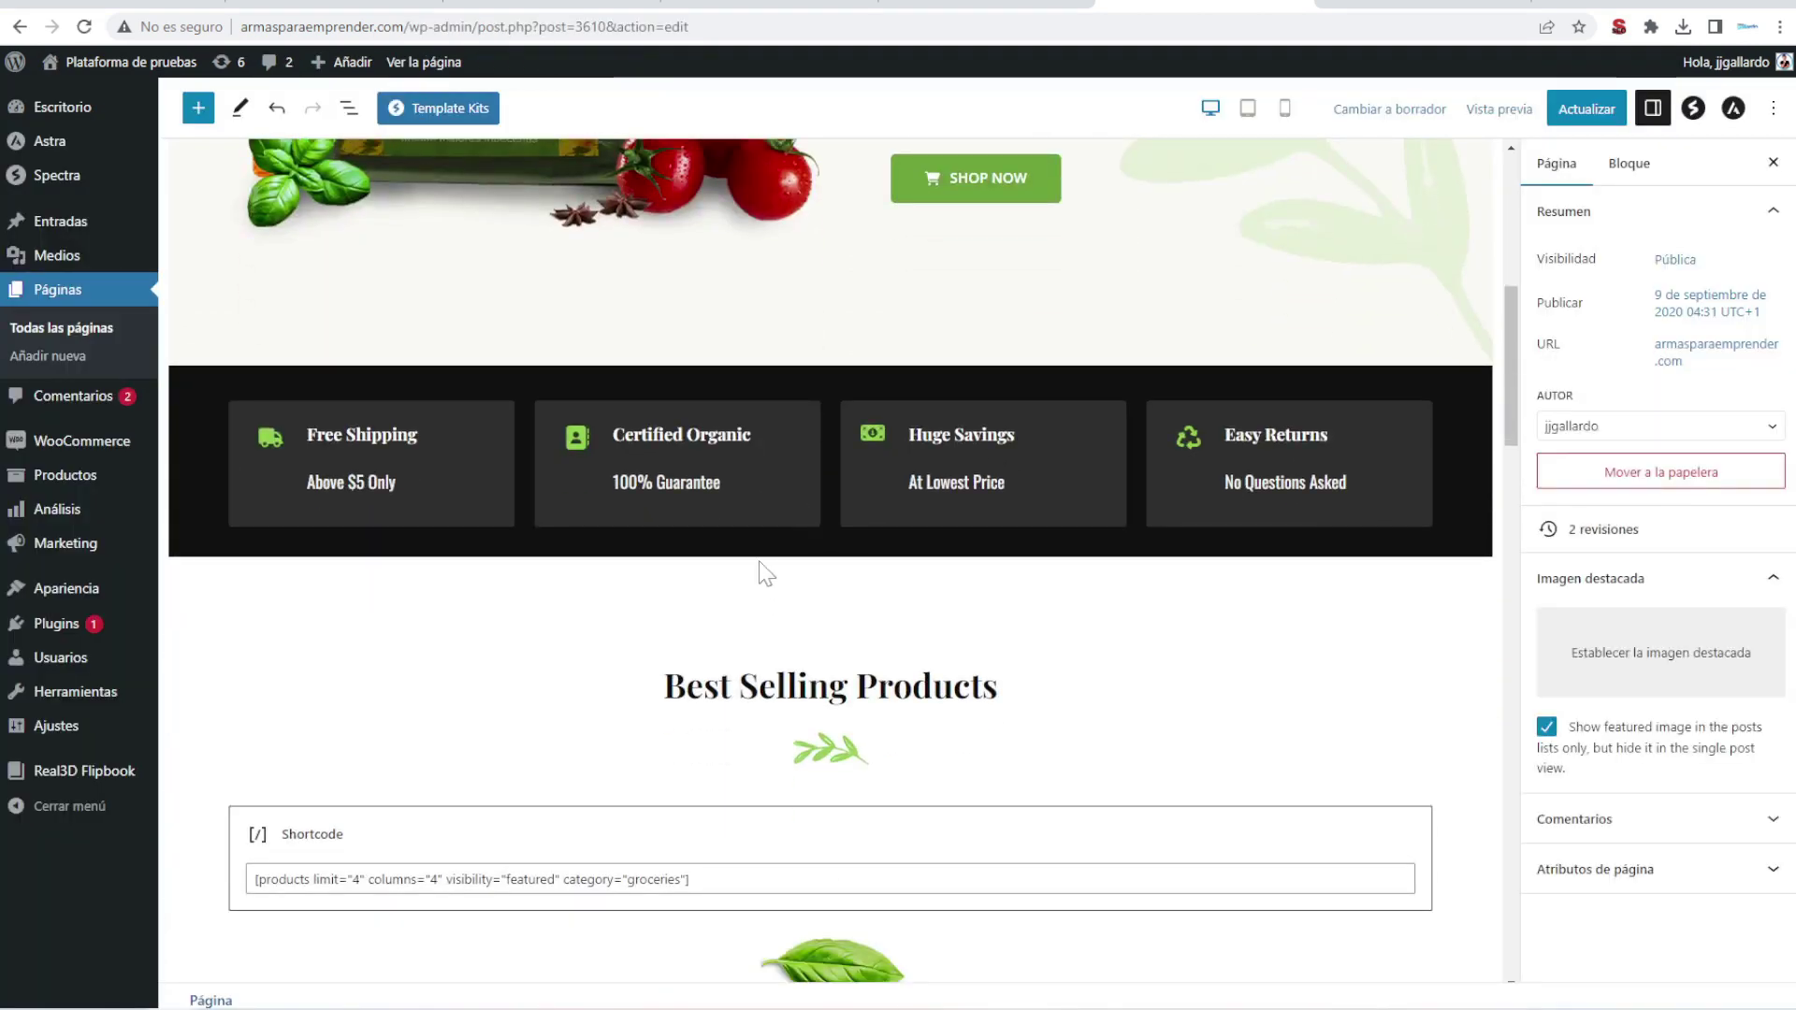
Insert a Shortcode block above the "Best Selling Products" heading, paste [real3dflipbook id="1"] into it and update the page.
{"action": "left_click", "coordinate": [790, 572]}
{"action": "left_click", "coordinate": [1456, 569]}
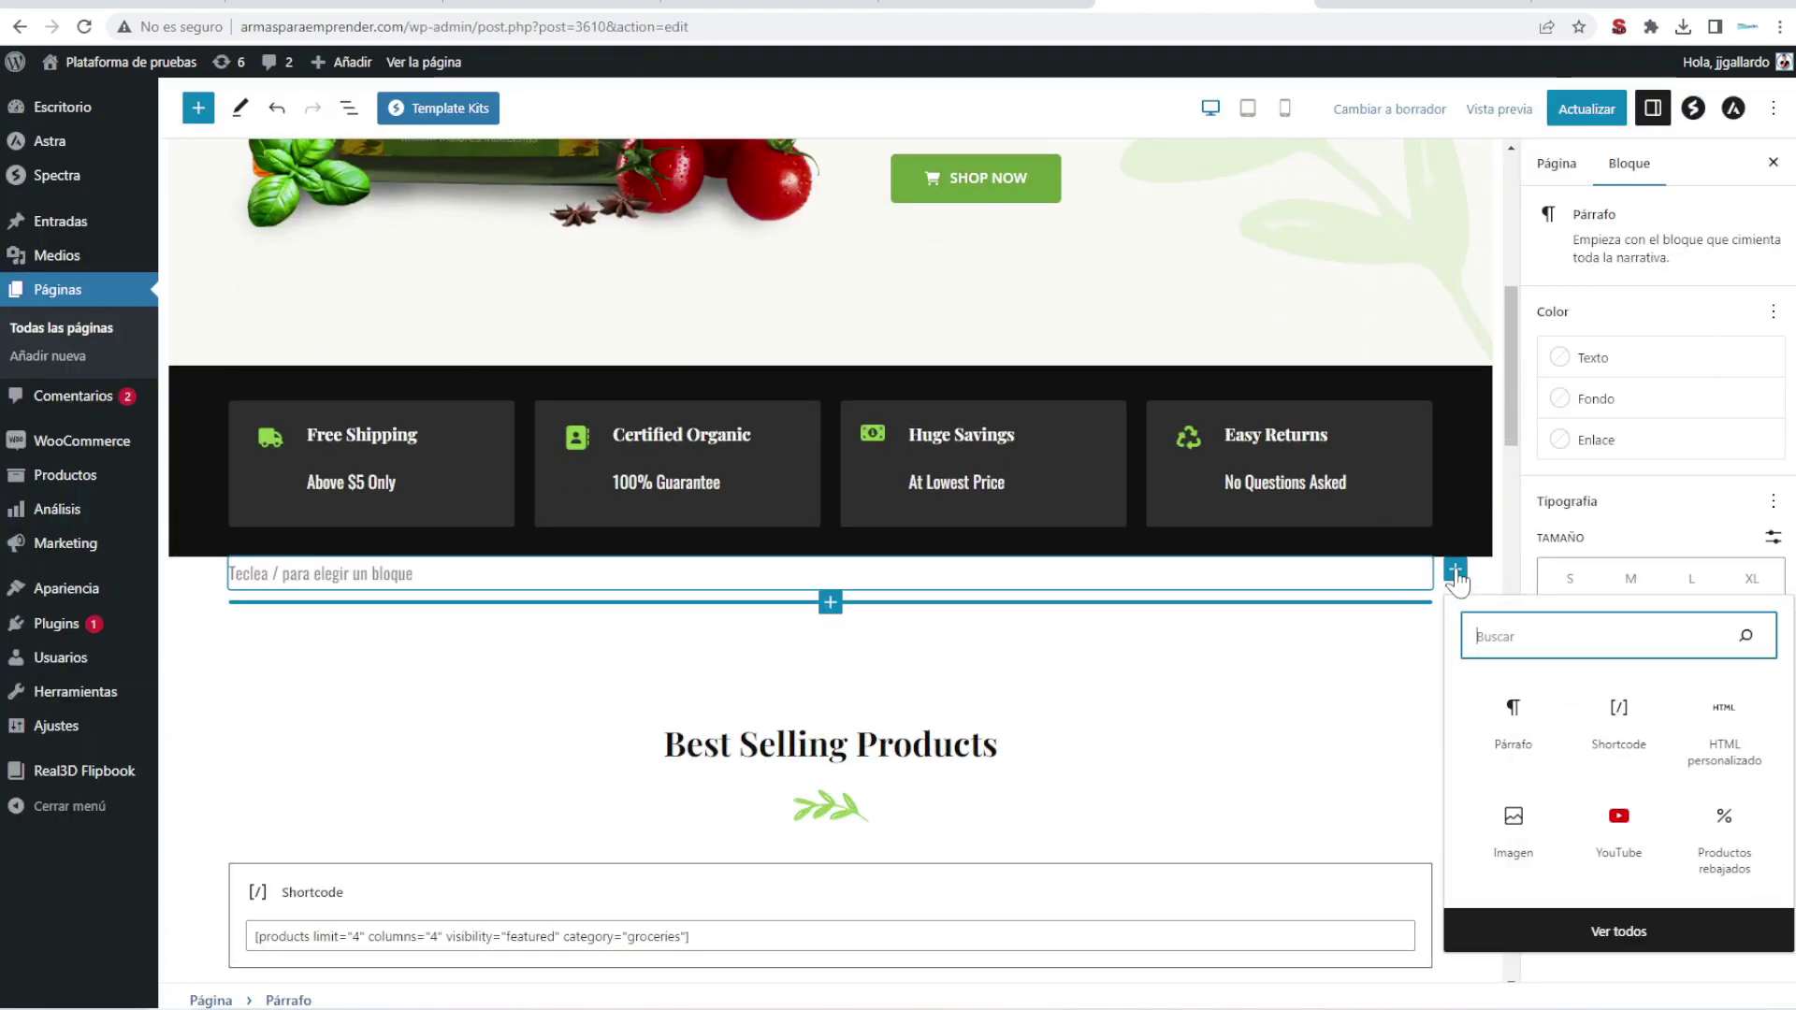
{"action": "left_click", "coordinate": [1635, 731]}
{"action": "right_click", "coordinate": [275, 641]}
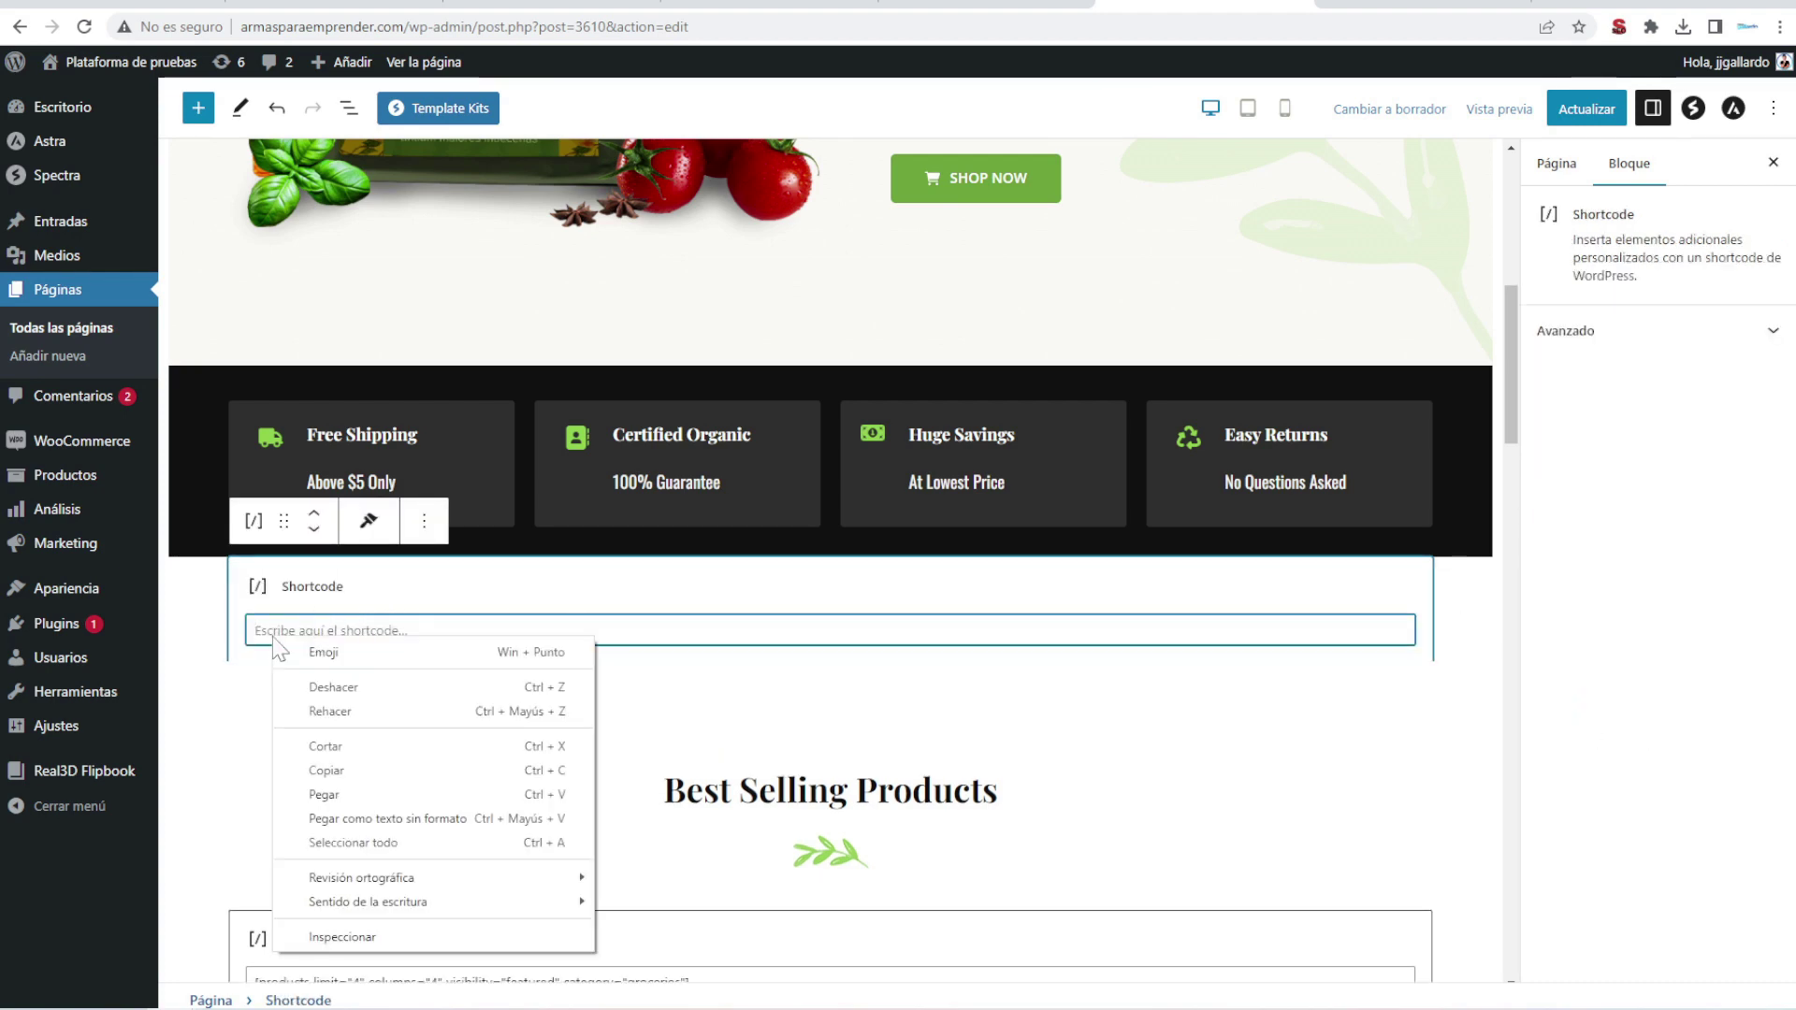
{"action": "left_click", "coordinate": [323, 794]}
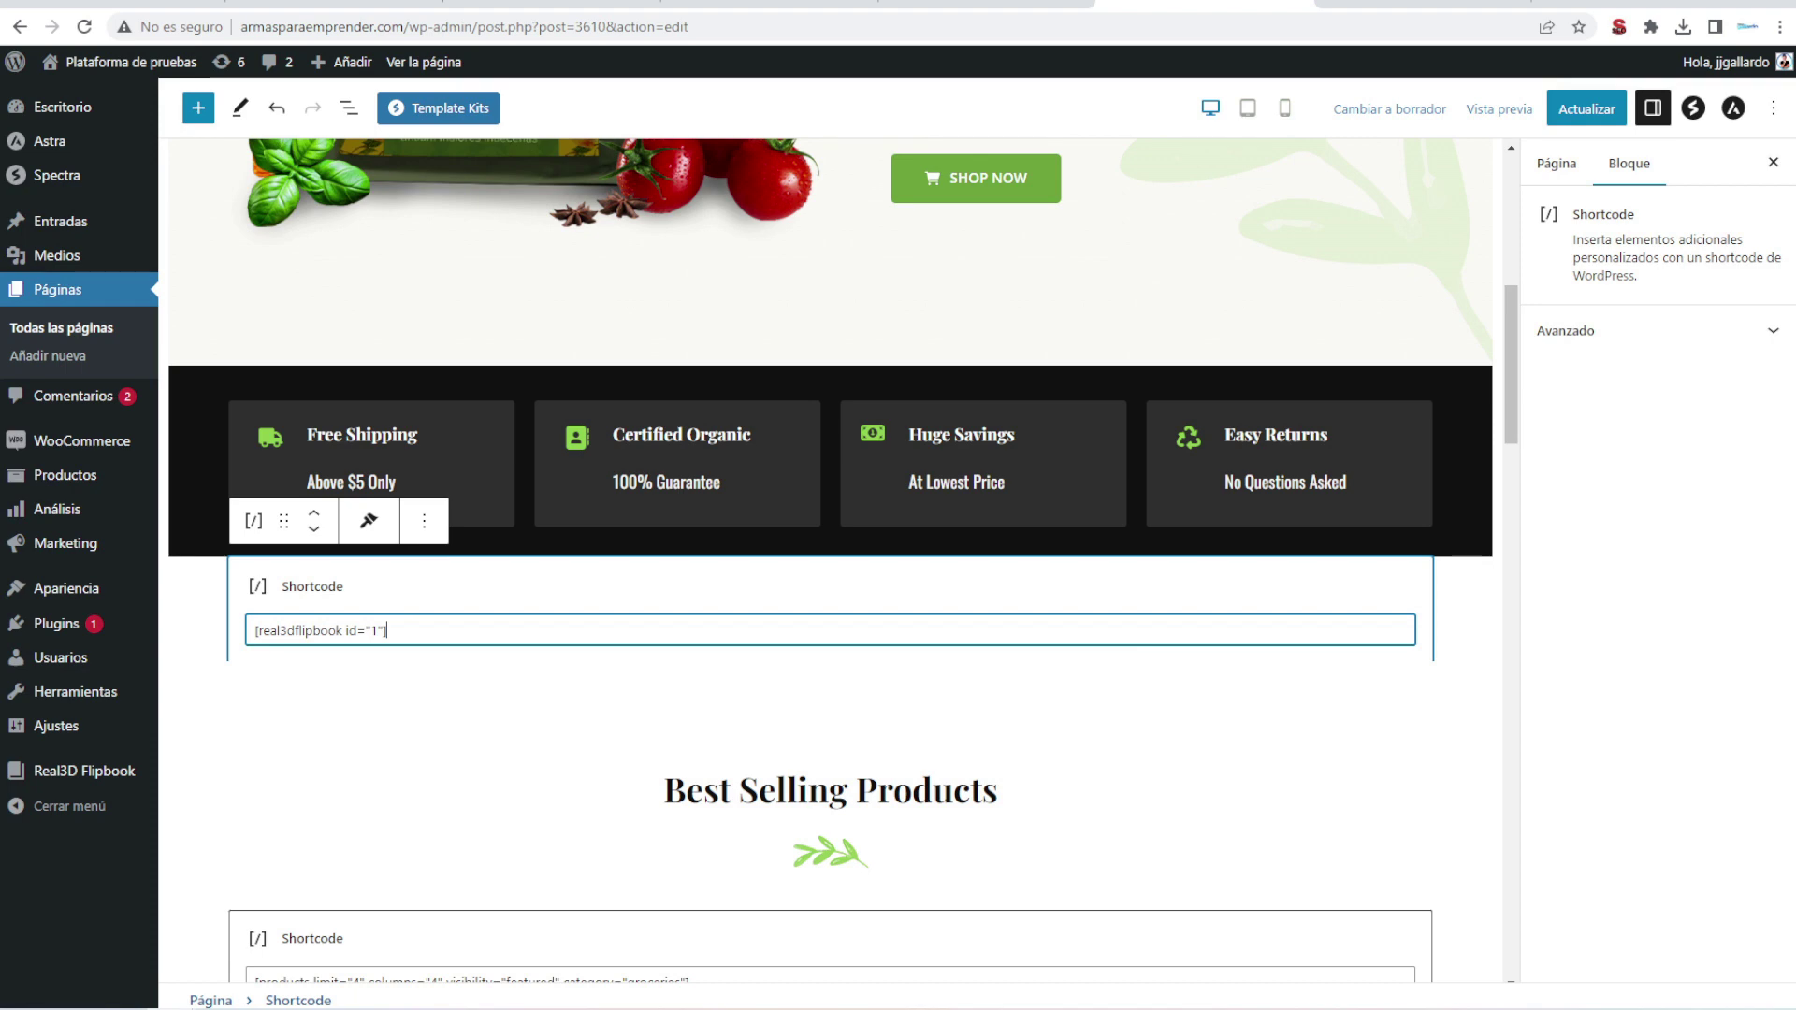
{"action": "left_click", "coordinate": [1582, 110]}
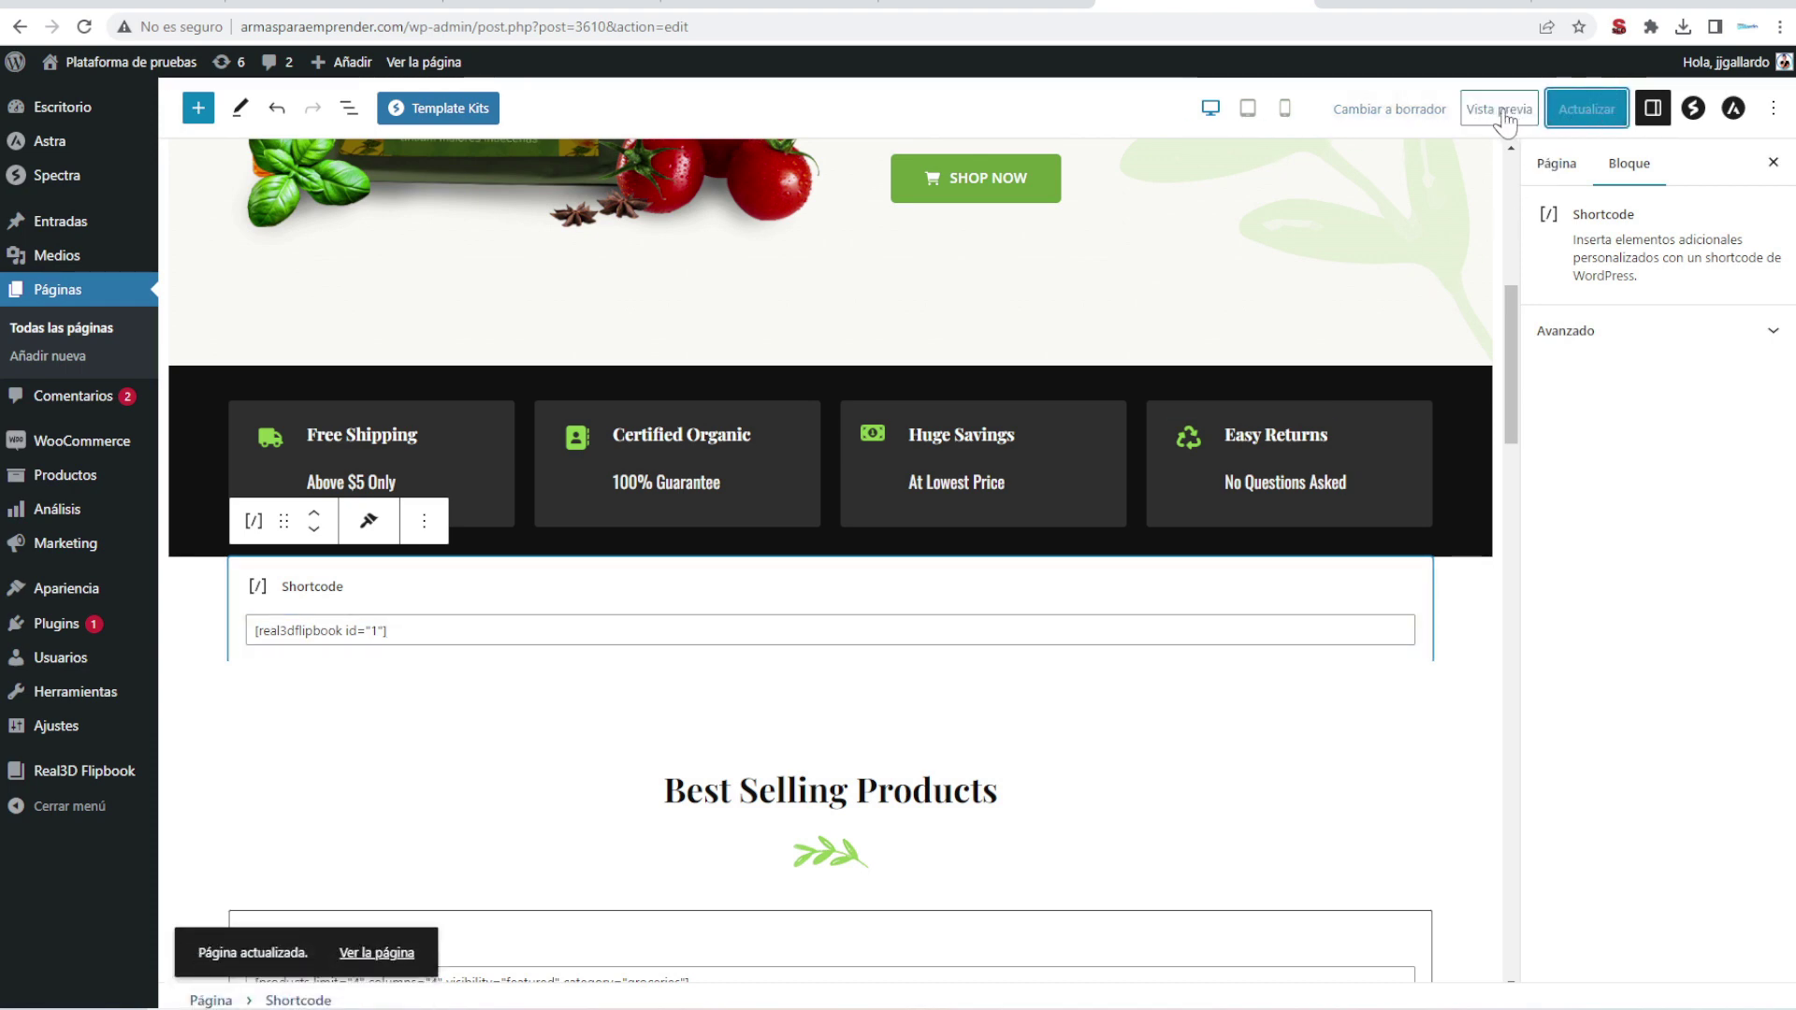
Preview the home page in a new tab and page forward through the embedded flipbook to pages 6-7.
{"action": "left_click", "coordinate": [1504, 119]}
{"action": "left_click", "coordinate": [1366, 291]}
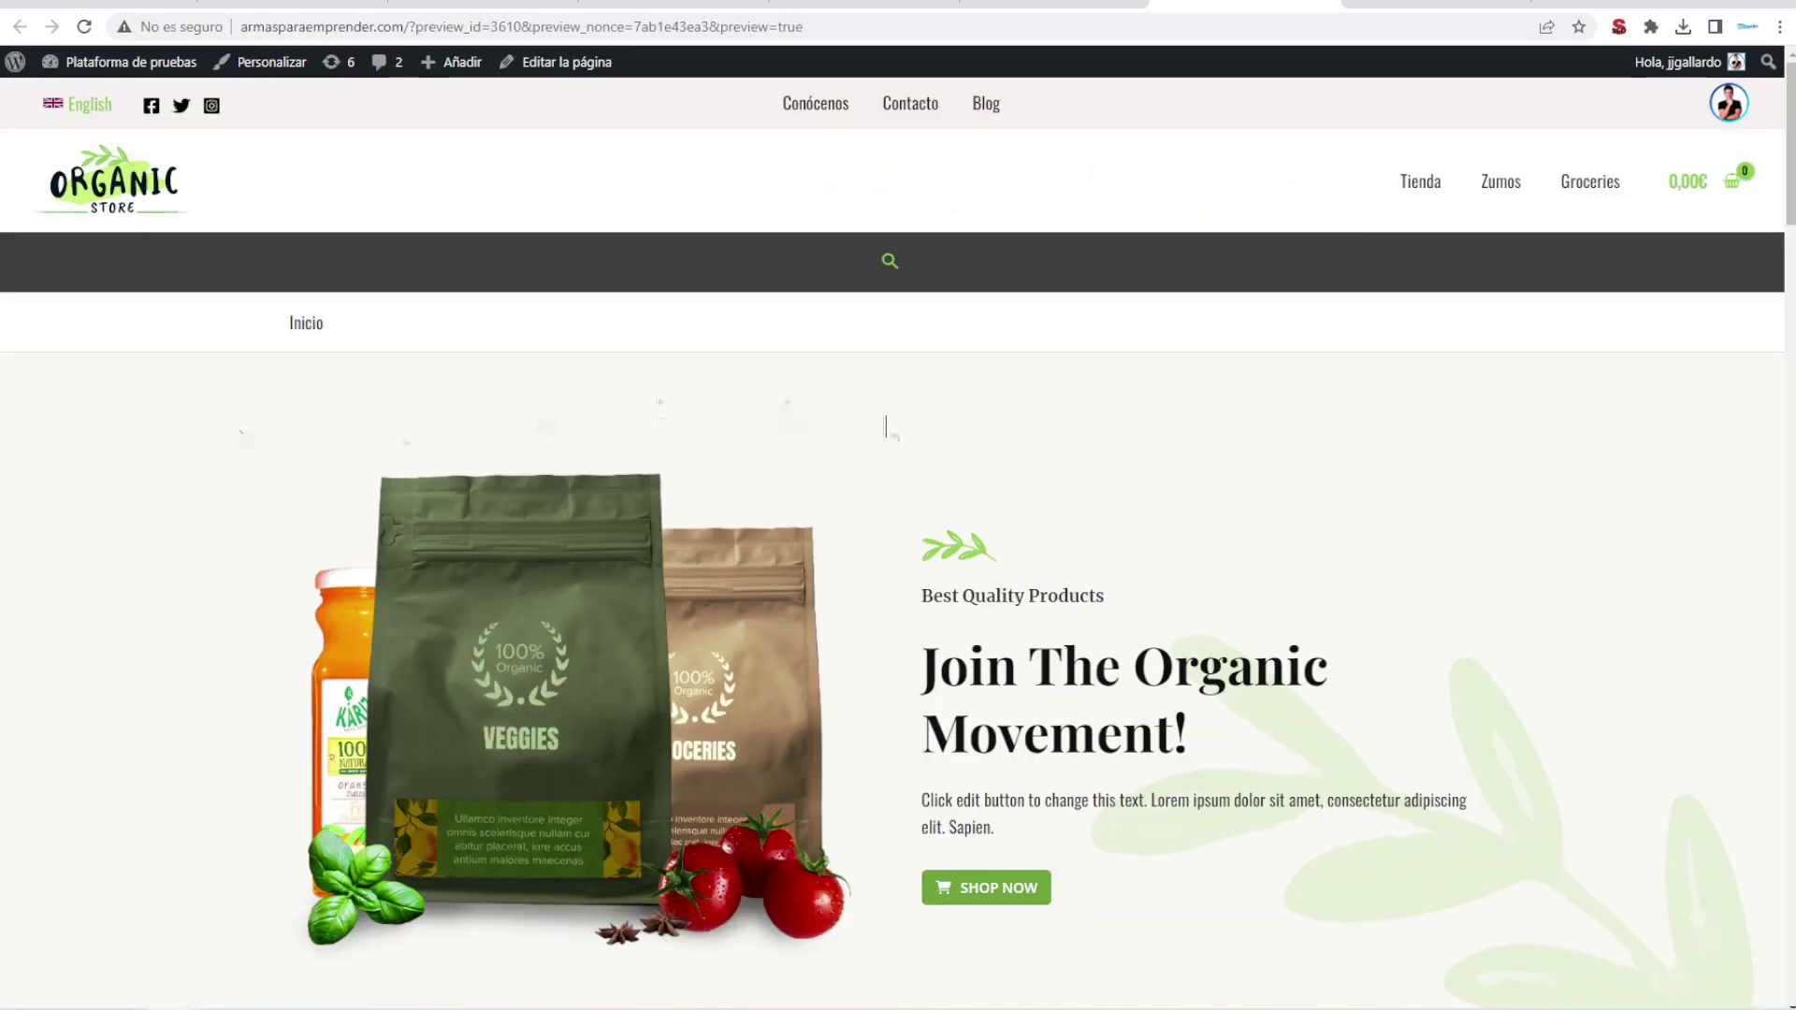
{"action": "scroll", "coordinate": [1170, 440], "scroll_direction": "down", "scroll_amount": 9}
{"action": "scroll", "coordinate": [1281, 468], "scroll_direction": "down", "scroll_amount": 1}
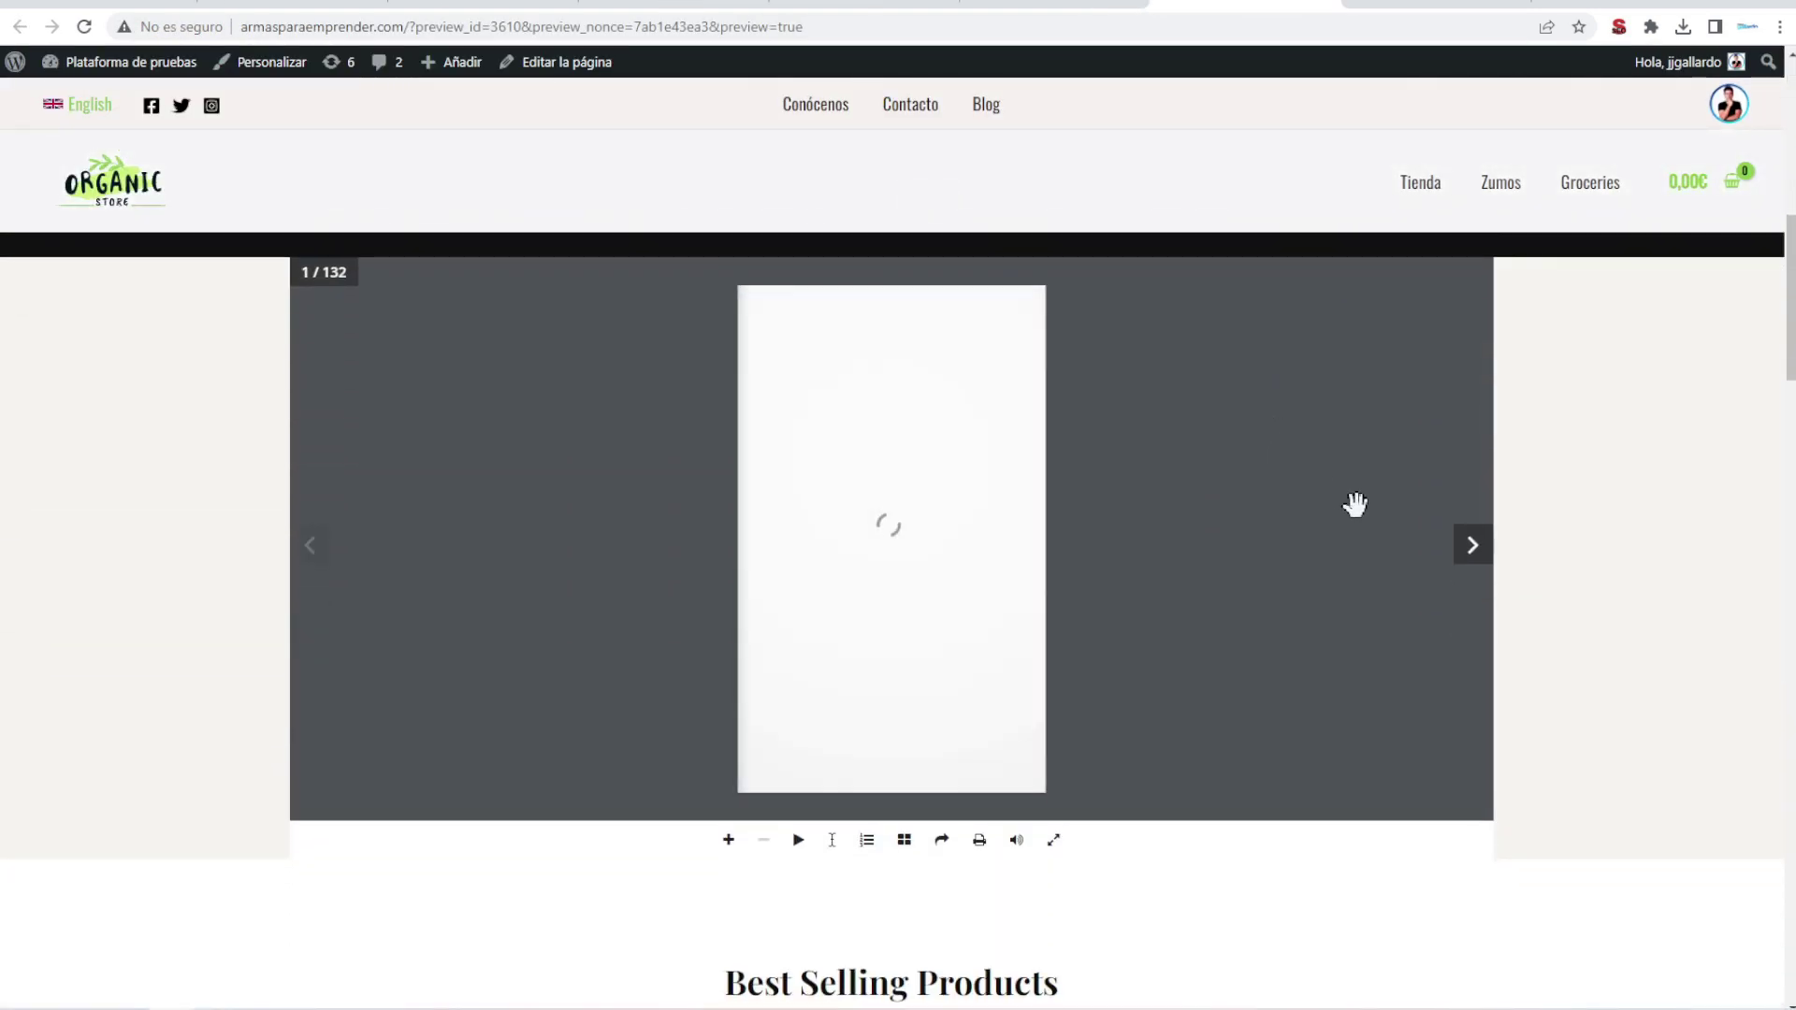
{"action": "scroll", "coordinate": [1559, 567], "scroll_direction": "up", "scroll_amount": 1}
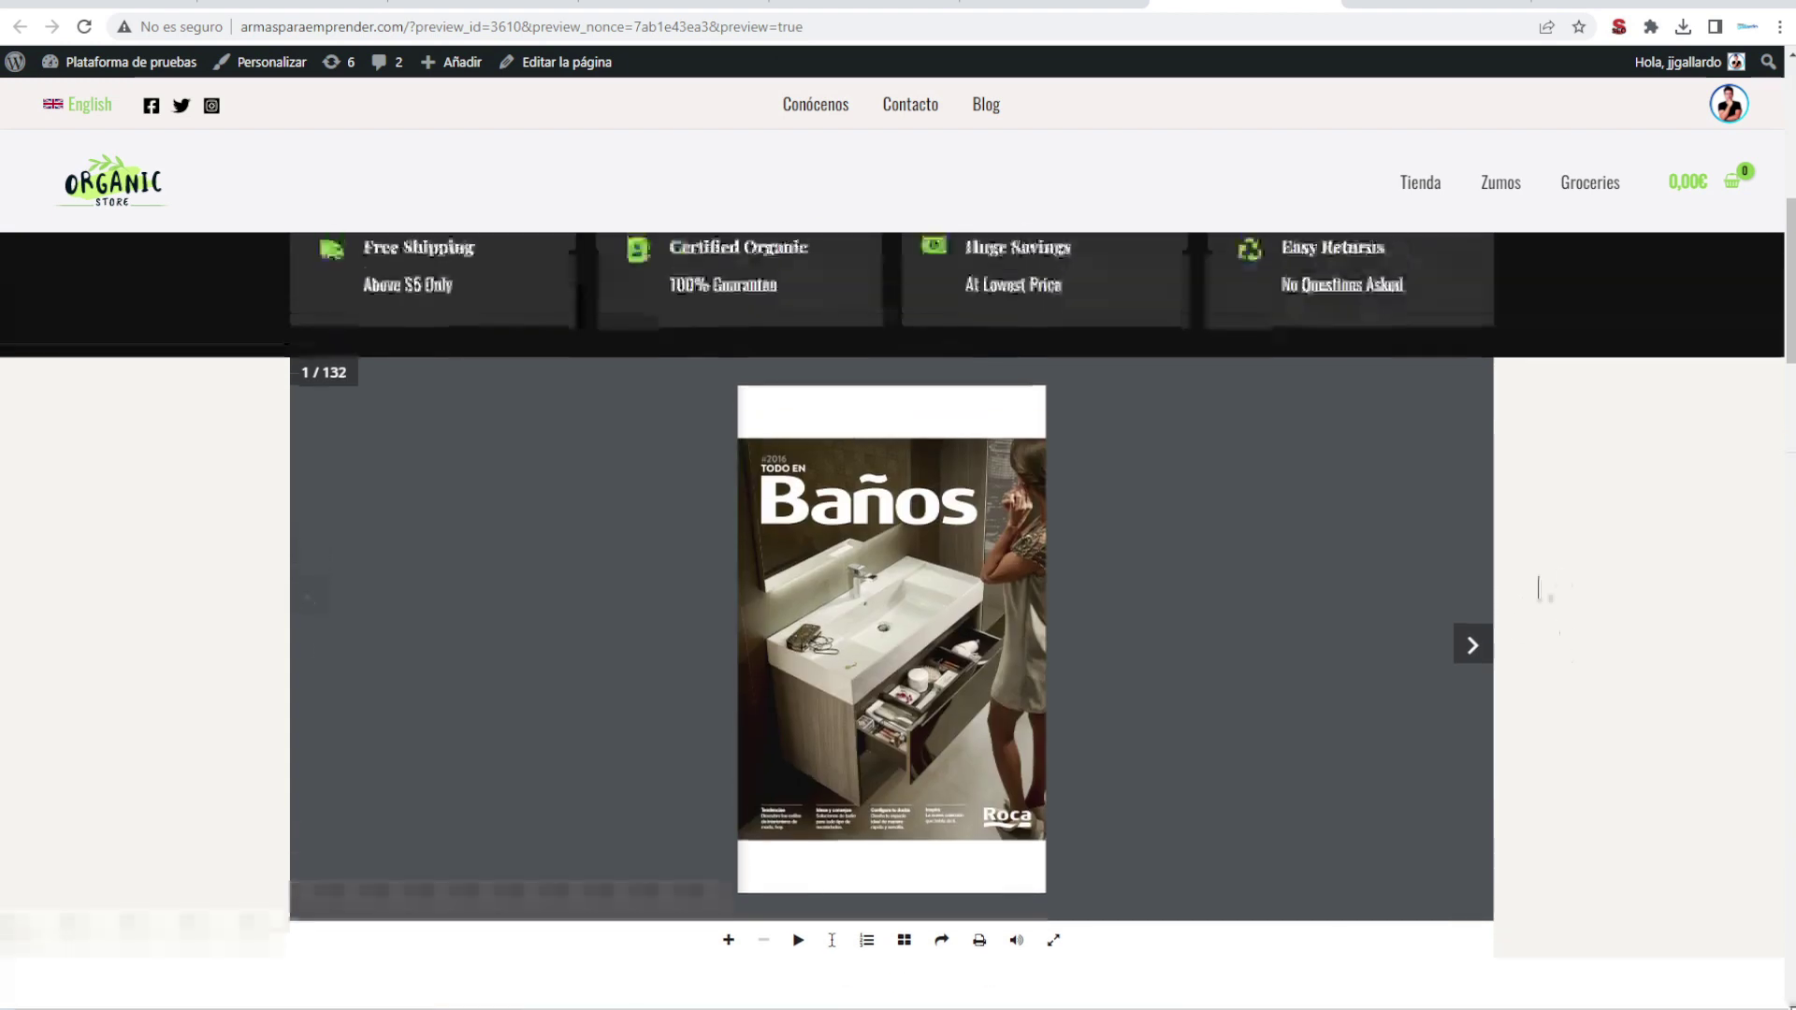
{"action": "left_click", "coordinate": [1472, 649]}
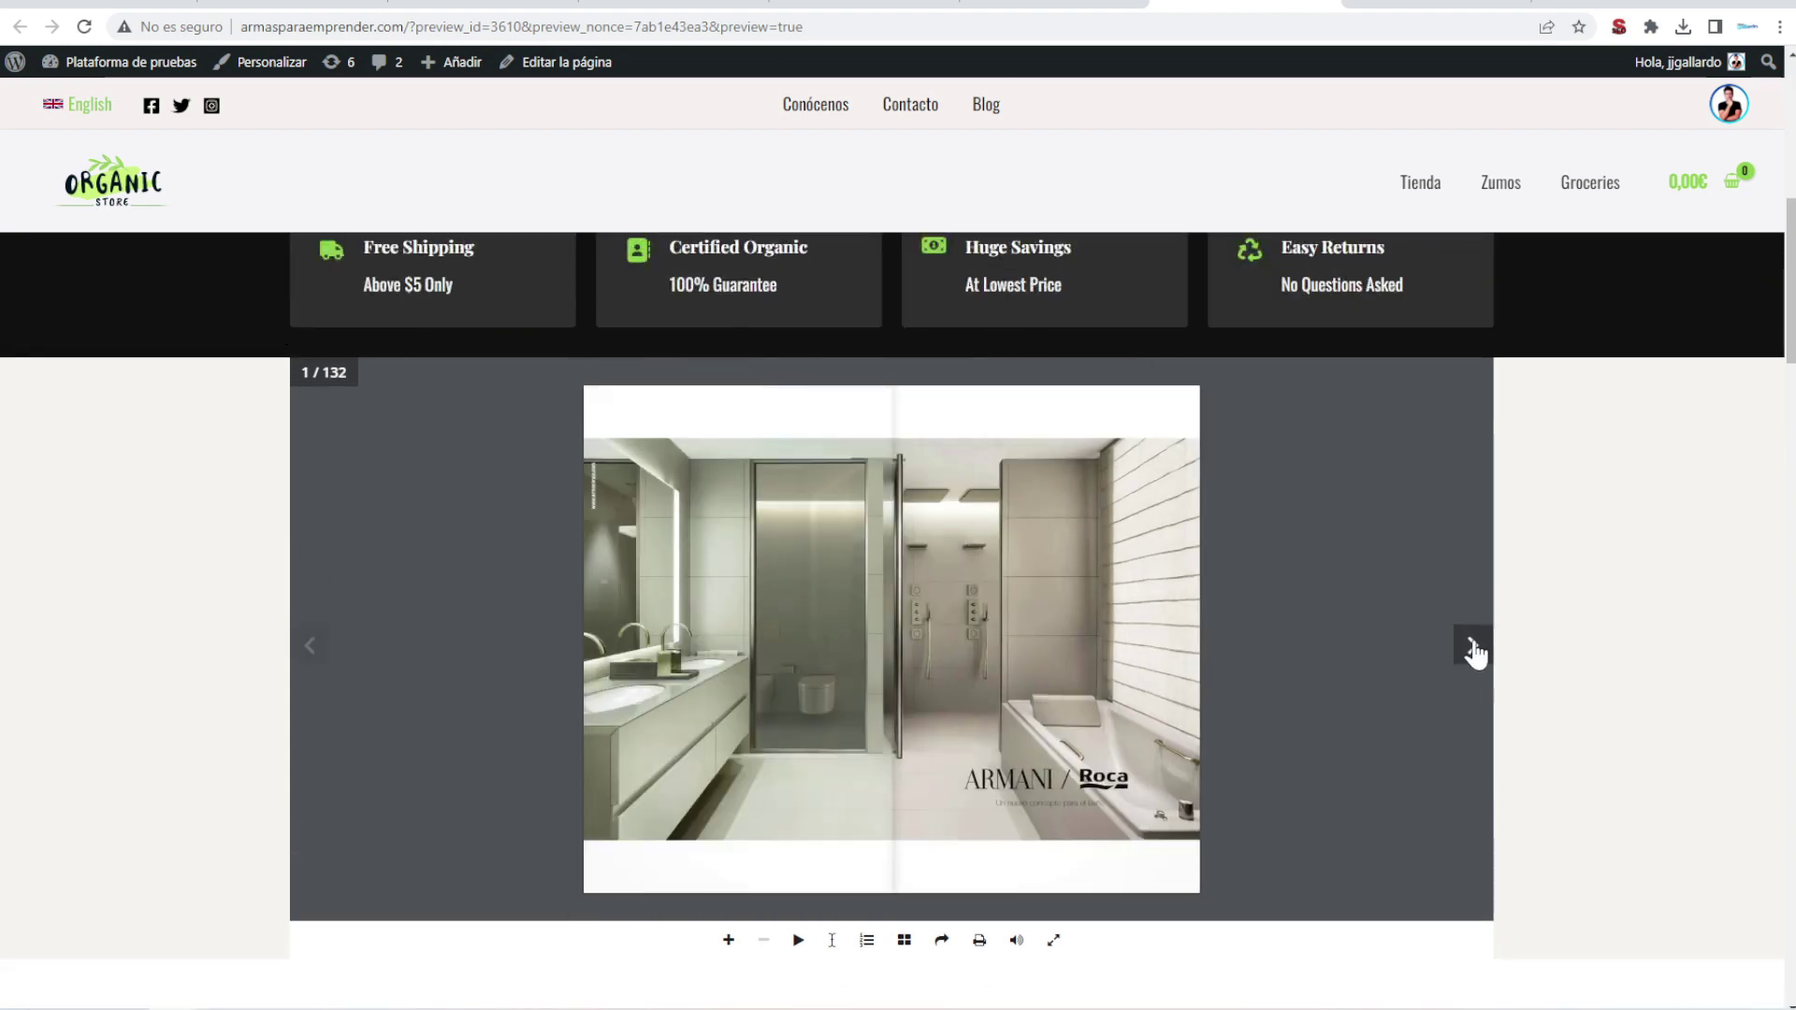
{"action": "left_click", "coordinate": [1473, 649]}
{"action": "left_click", "coordinate": [1473, 649]}
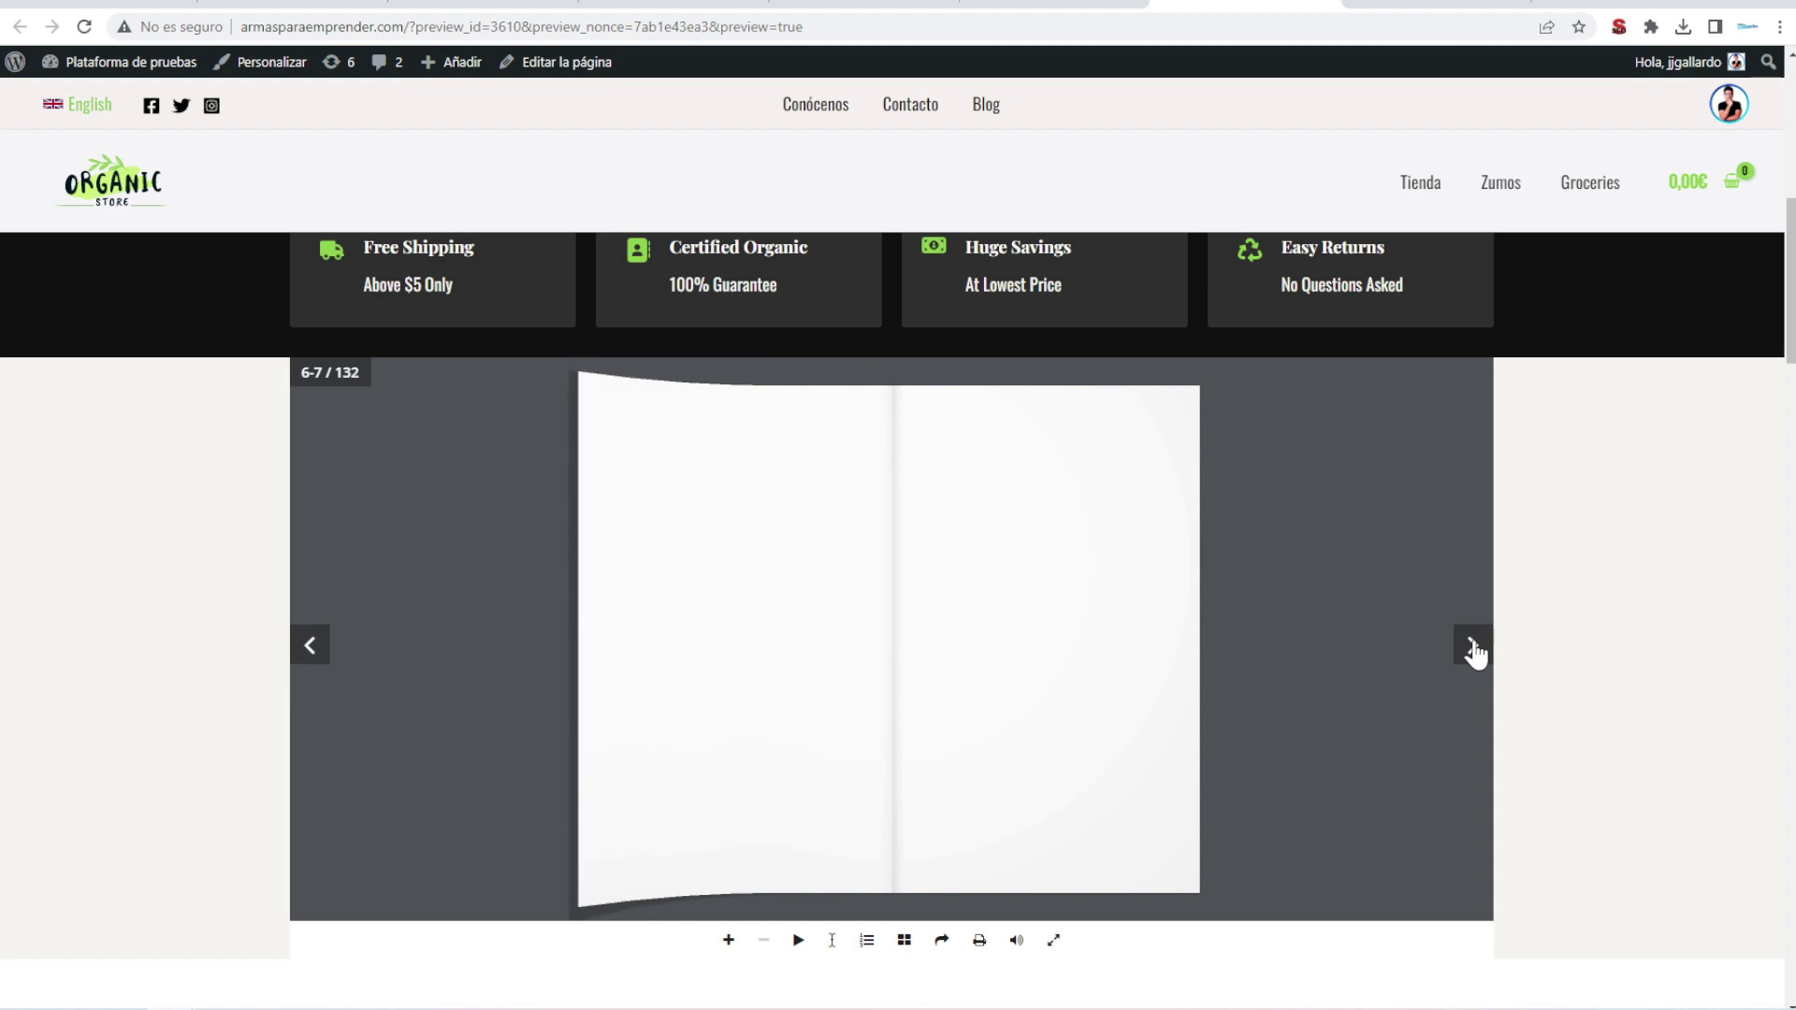